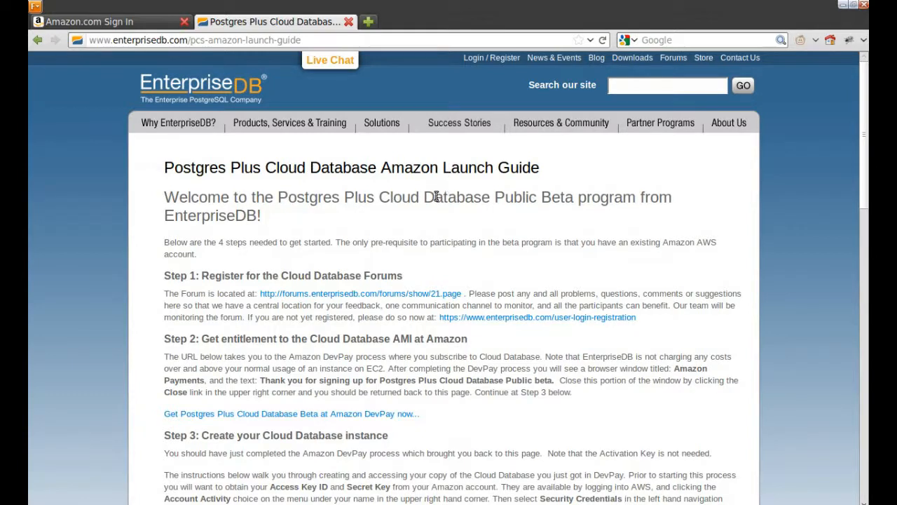
Step: Scroll the launch guide to Step 2 and follow the Postgres Plus Cloud Database Beta Amazon DevPay link
scroll(434, 200, down, 1)
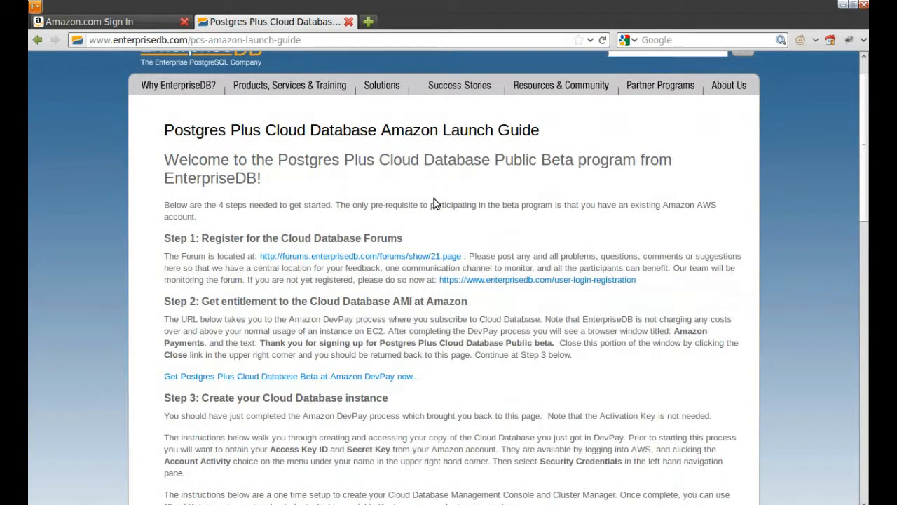
scroll(434, 204, down, 1)
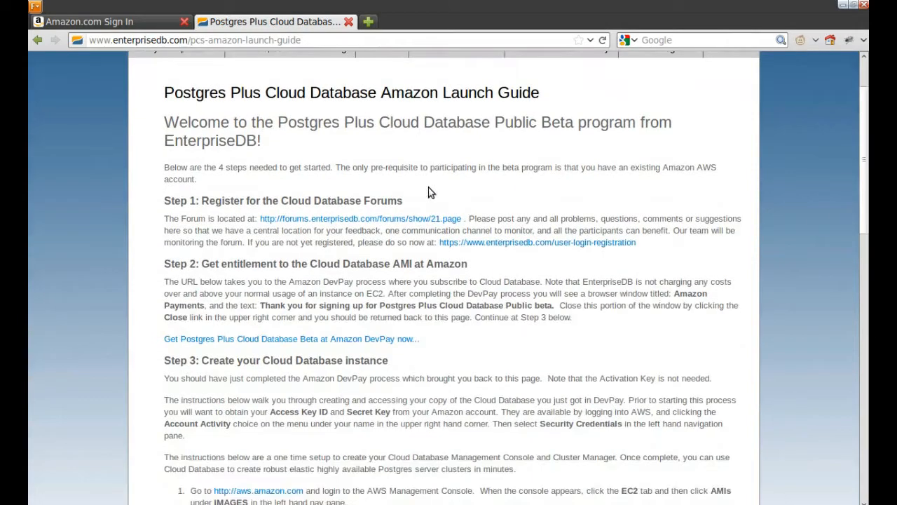
scroll(428, 188, up, 1)
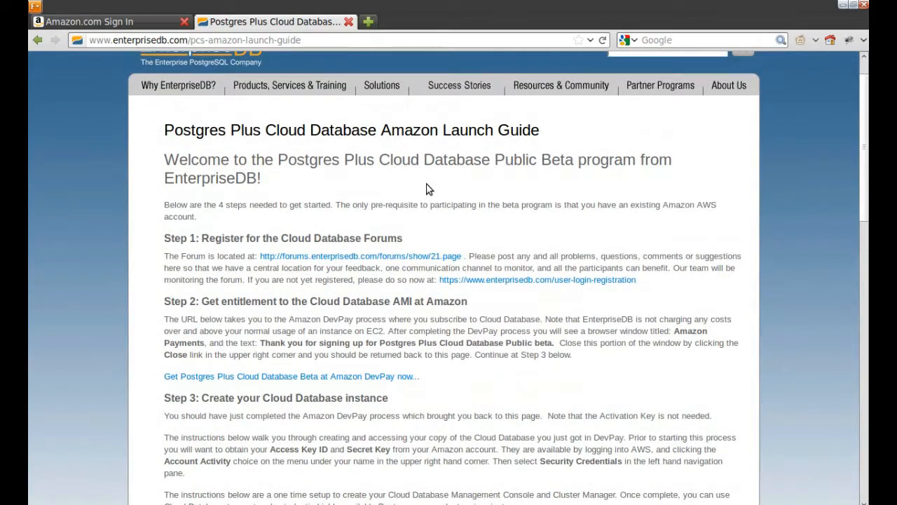
scroll(429, 191, down, 1)
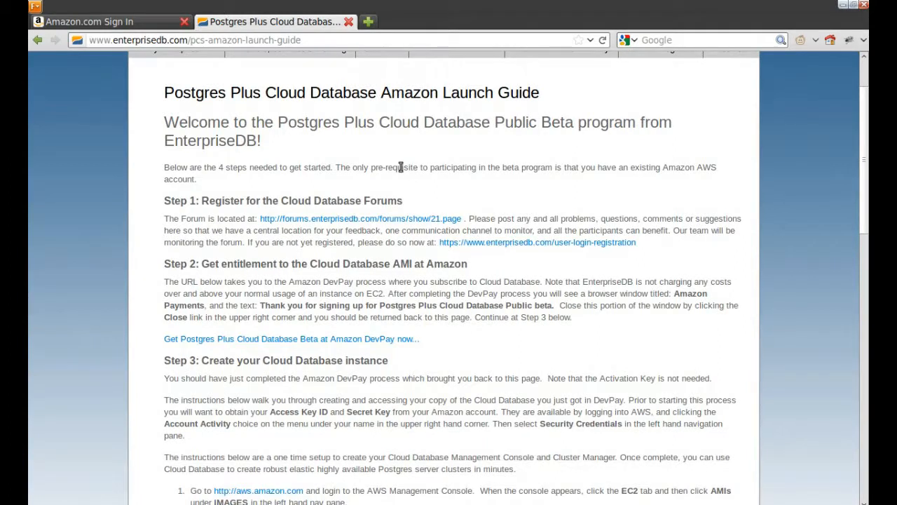
scroll(405, 174, down, 1)
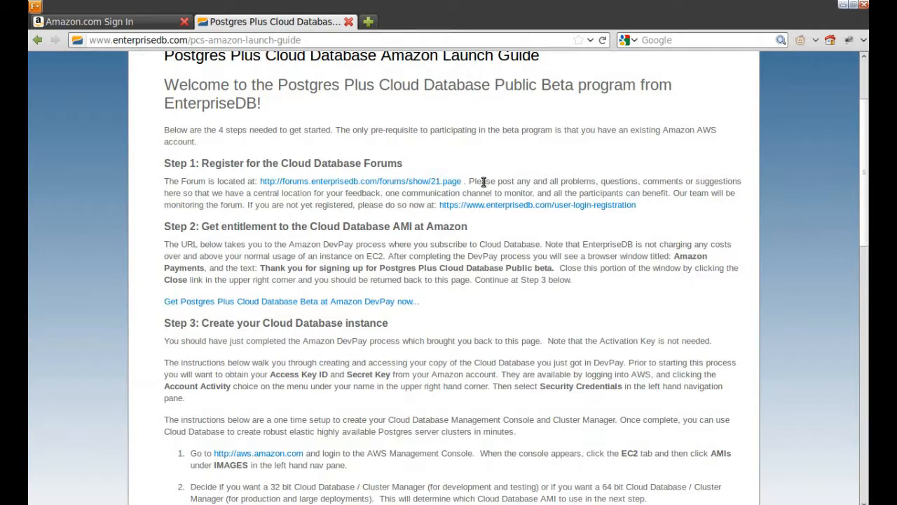
scroll(483, 182, down, 2)
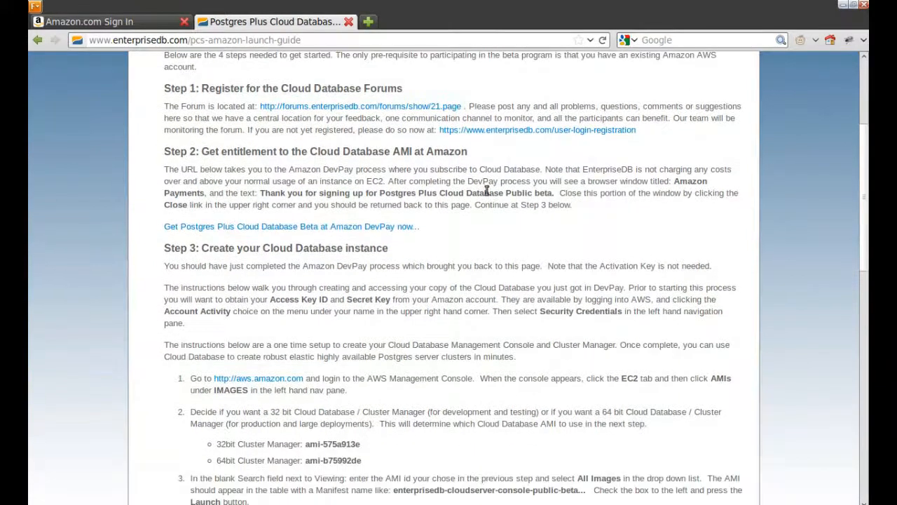
click(291, 227)
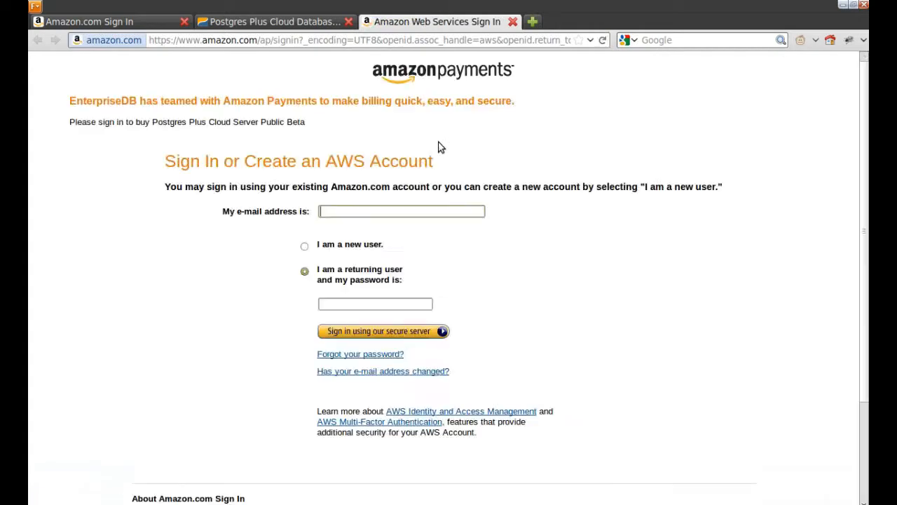
Step: Fill in the saved e-mail address and the account password, and submit the sign-in form
text(singh)
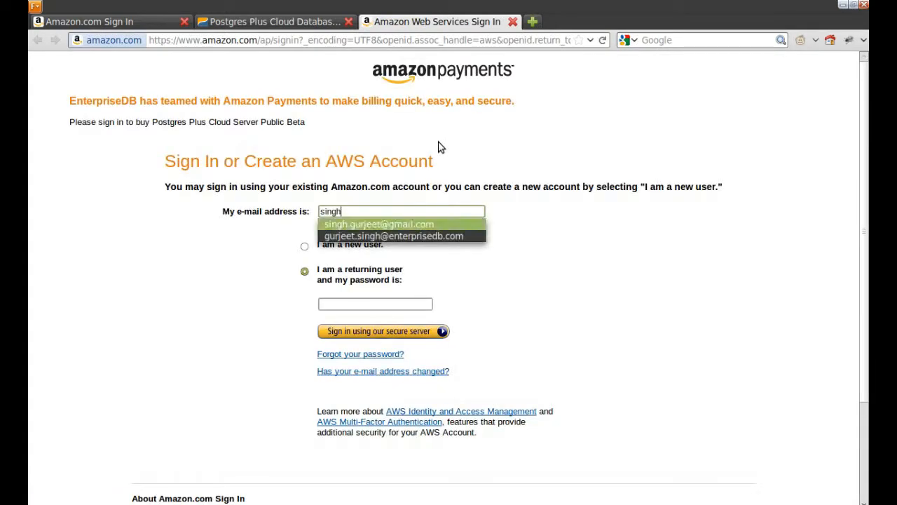
key(Tab)
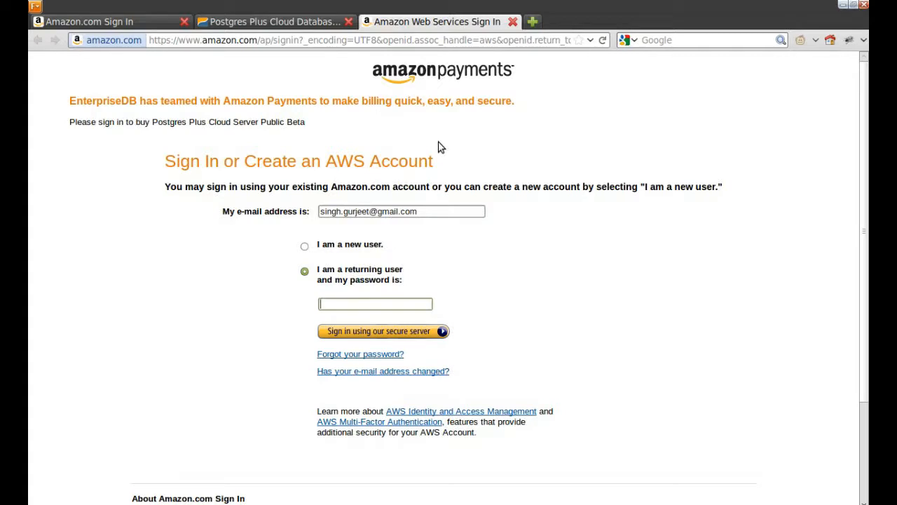
text(•••••••)
key(ctrl+a)
text(*********)
click(401, 330)
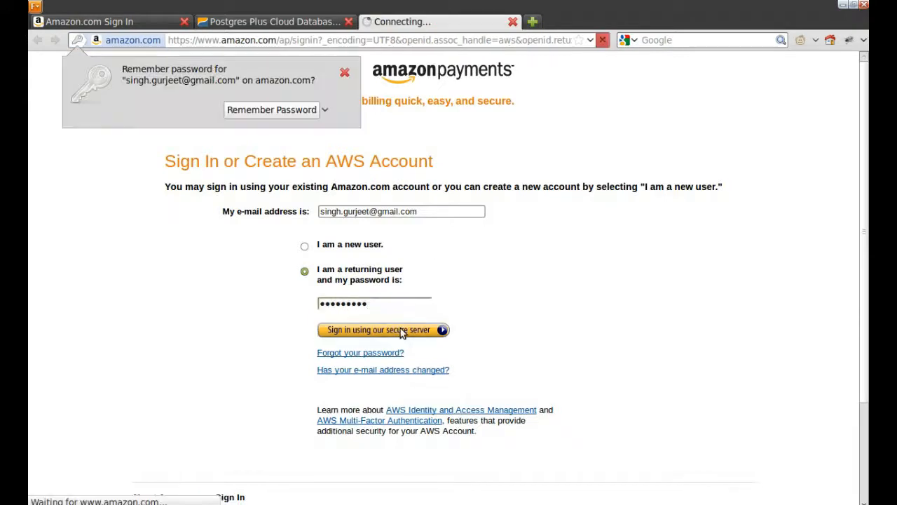
Step: Retype the account password after the rejected sign-in, dismissing the save-password prompt
click(373, 357)
text(********)
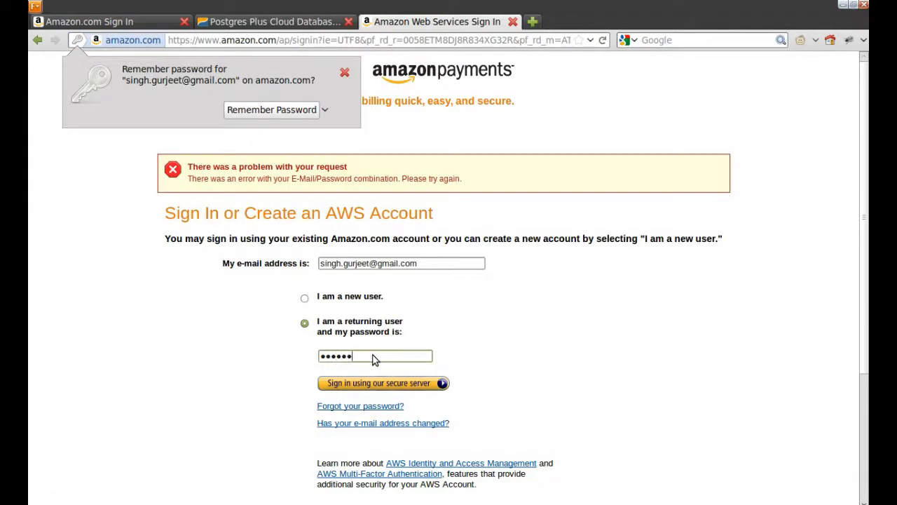
text(***)
click(397, 389)
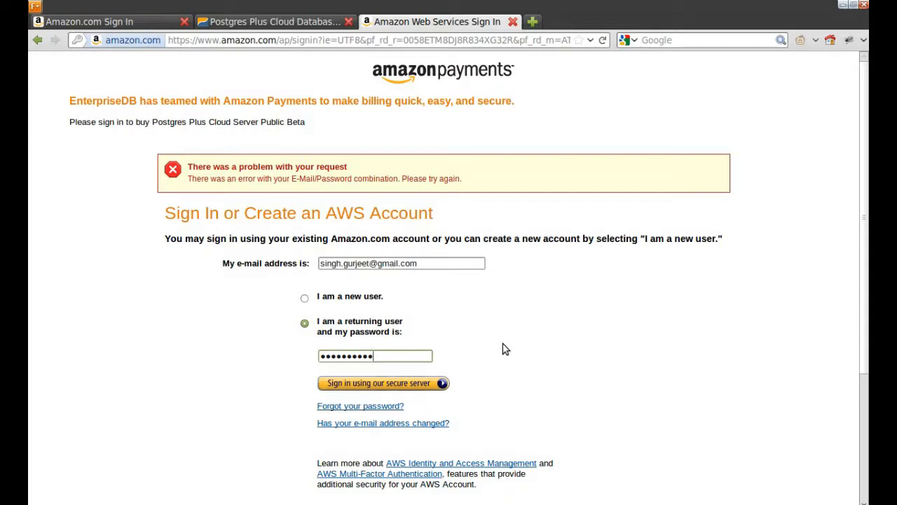
double_click(424, 356)
text(••••••••••)
Step: Resubmit the sign-in and order the Postgres Plus Cloud Server Public Beta subscription from the pricing page
click(379, 387)
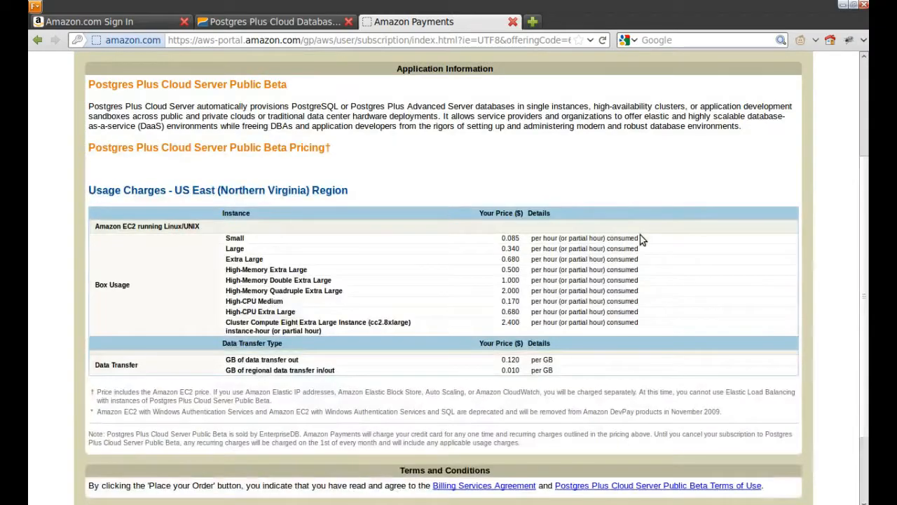
scroll(309, 250, down, 2)
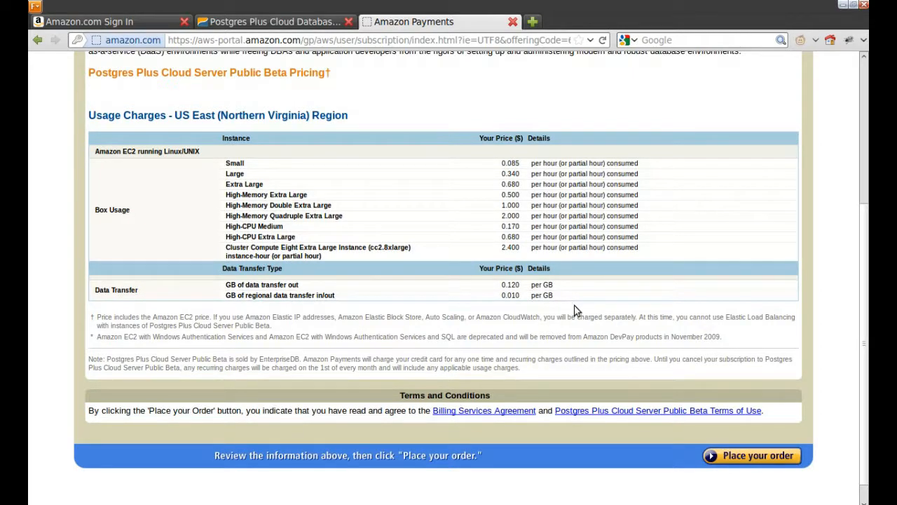
click(759, 458)
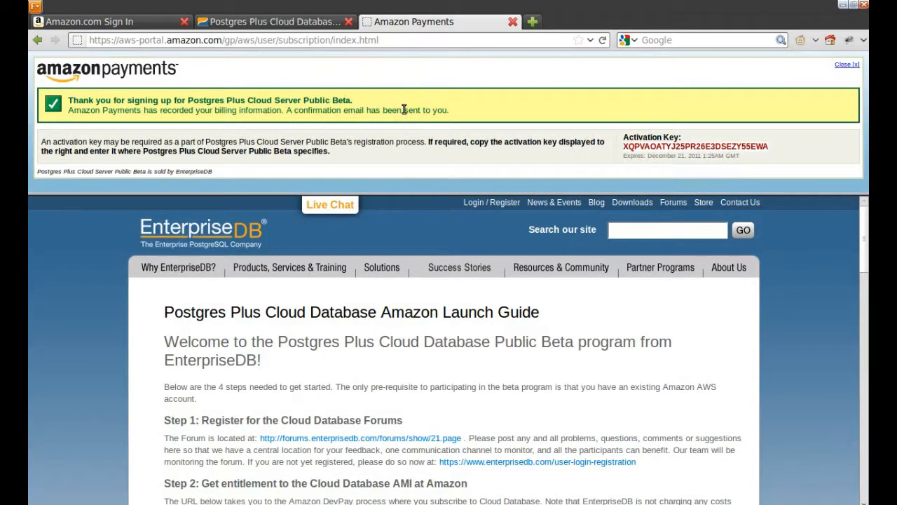
Step: Copy the activation key into a gedit note and close the Amazon Payments confirmation
double_click(661, 147)
key(ctrl+c)
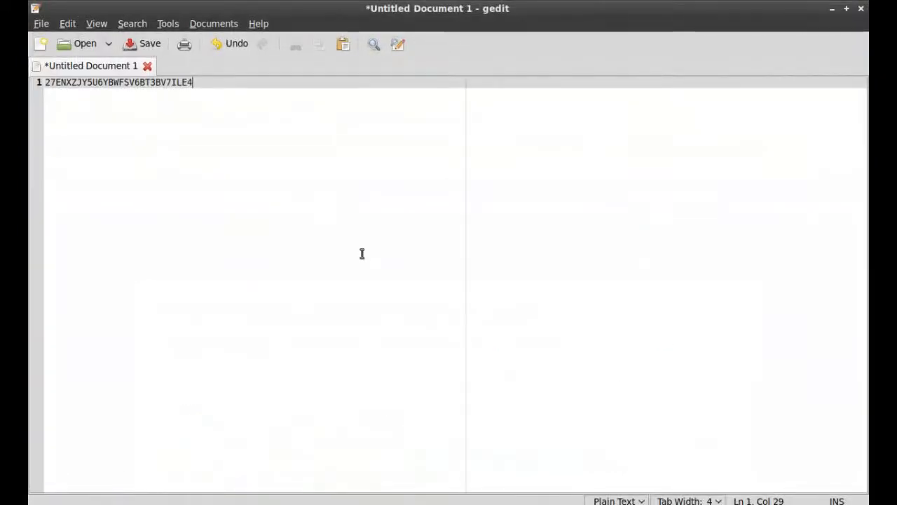
key(ctrl+a)
key(ctrl+v)
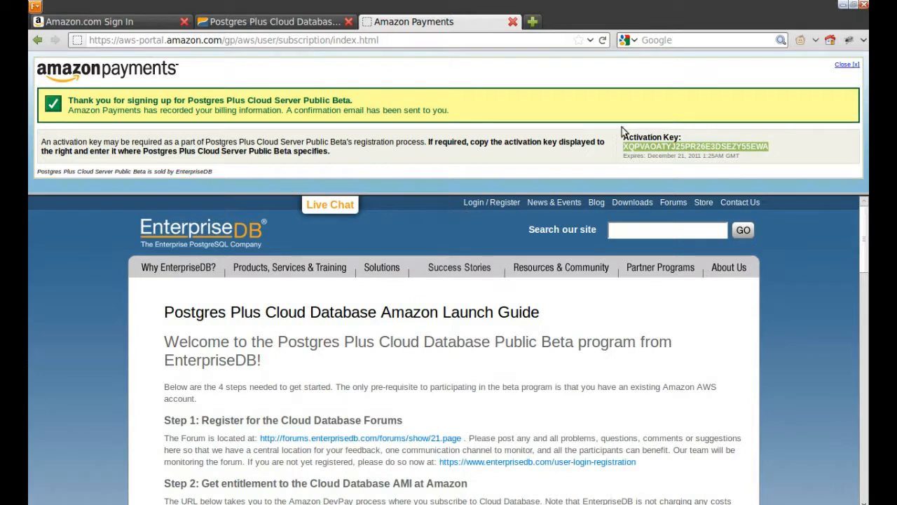
click(847, 65)
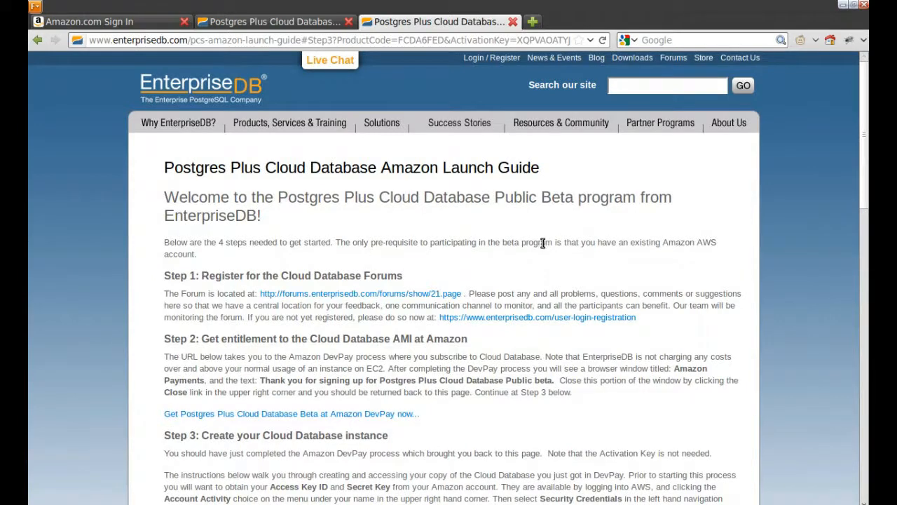
scroll(543, 245, down, 6)
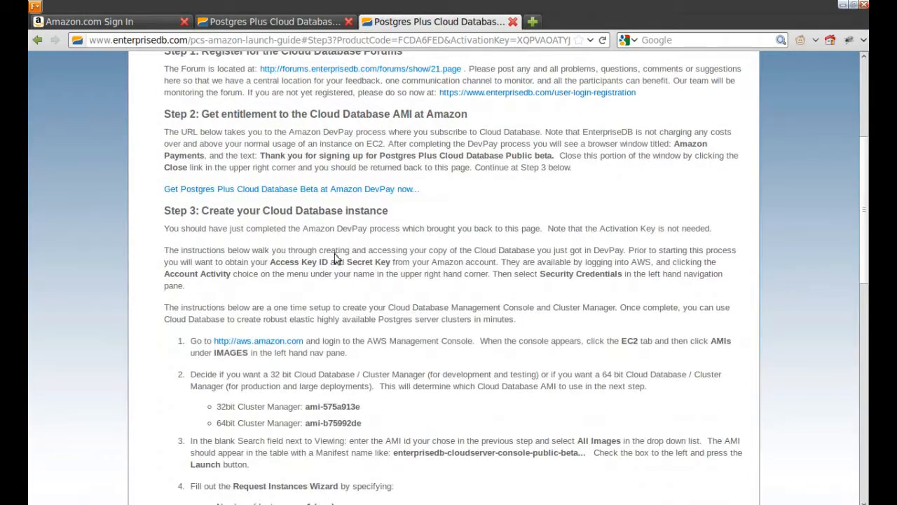
scroll(494, 186, down, 1)
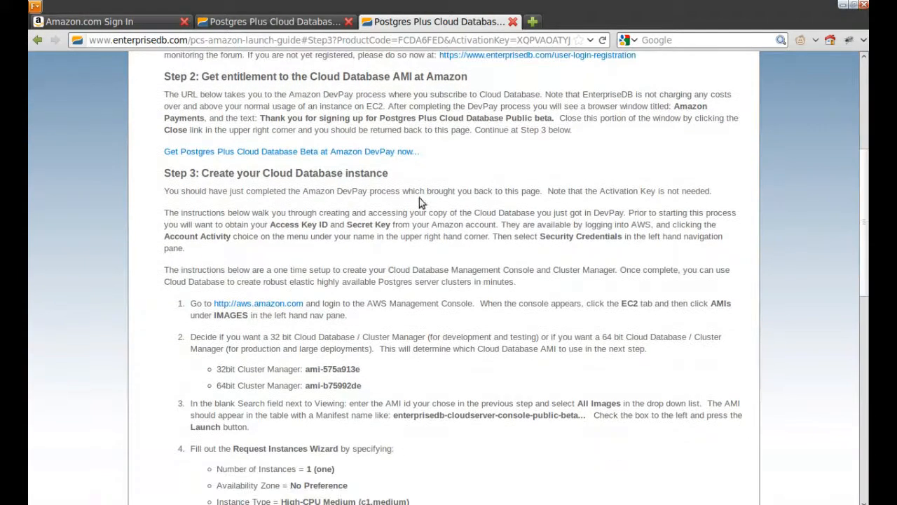
scroll(420, 211, down, 2)
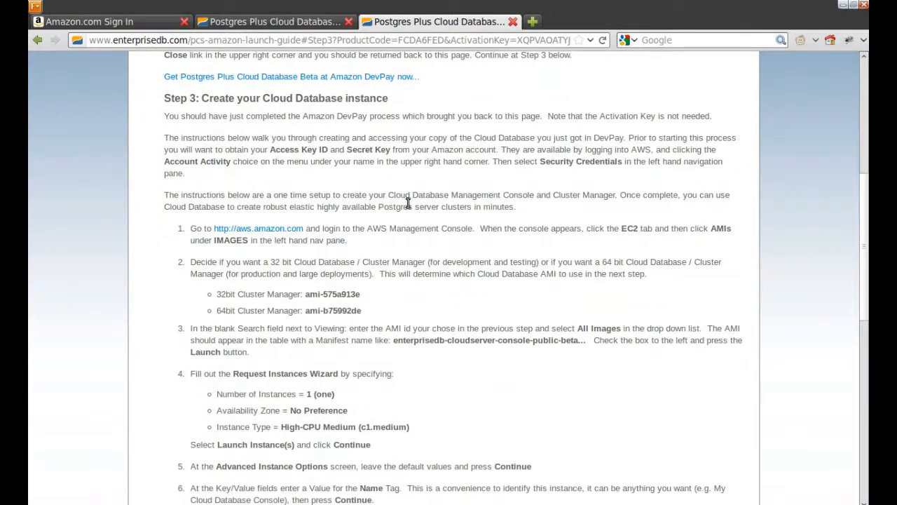
middle_click(268, 232)
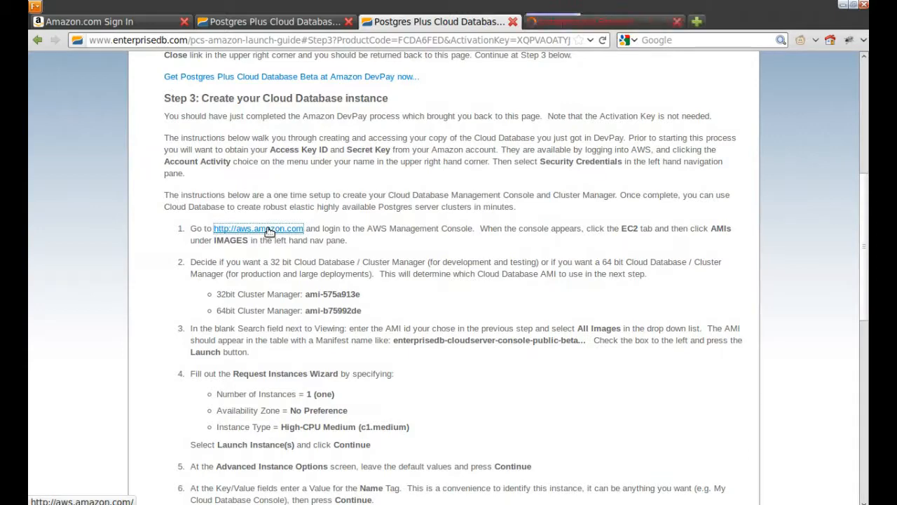
Step: Go to the AWS Management Console's EC2 Amazon Machine Images list
click(580, 22)
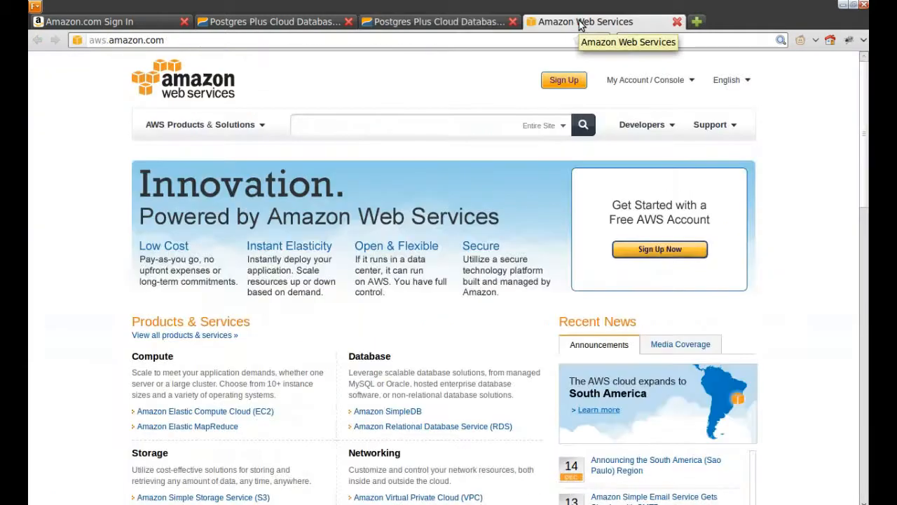
mouse_move(679, 82)
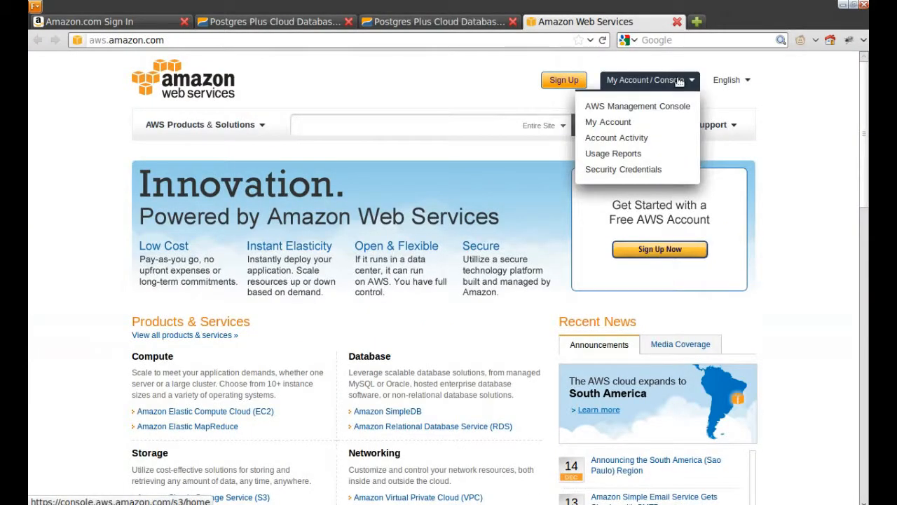
click(661, 108)
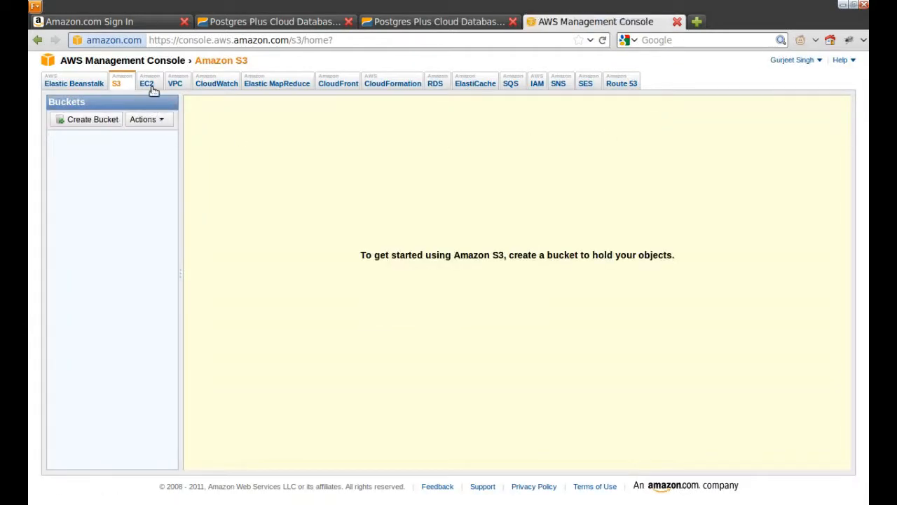
click(149, 83)
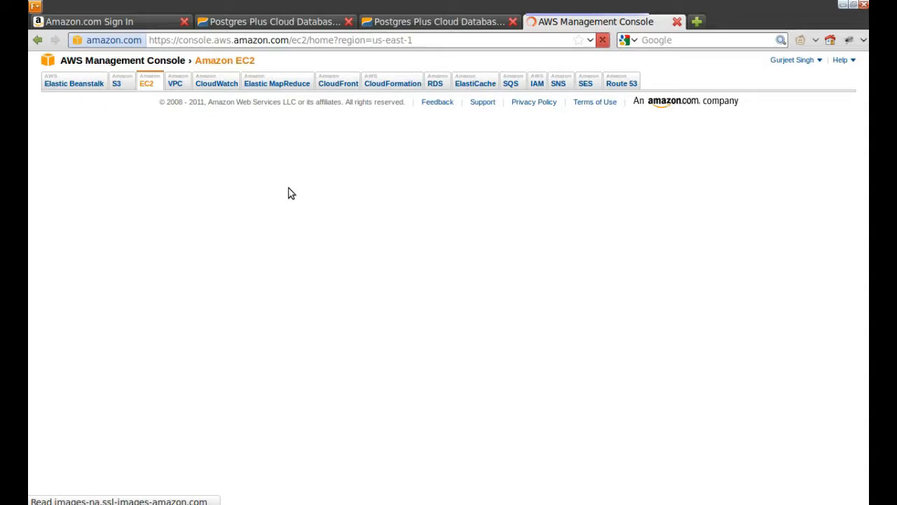
click(73, 252)
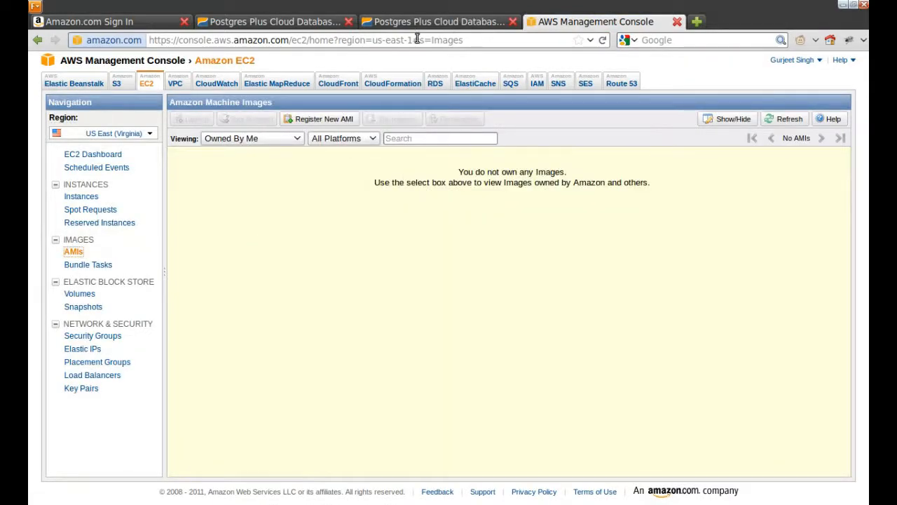
Step: Close the duplicate guide tab and select the 32-bit AMI id ami-575a913e in the guide
click(414, 25)
click(347, 24)
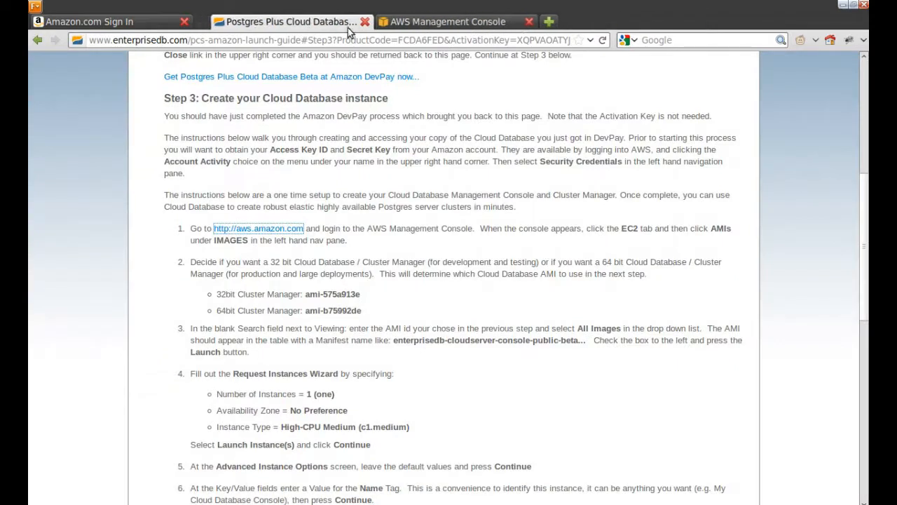
scroll(325, 284, down, 1)
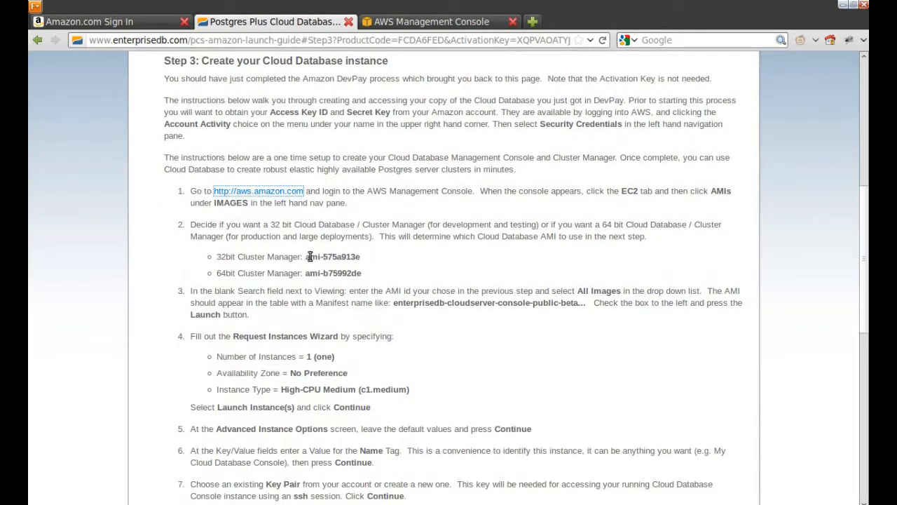
drag(306, 257, 367, 261)
key(ctrl+c)
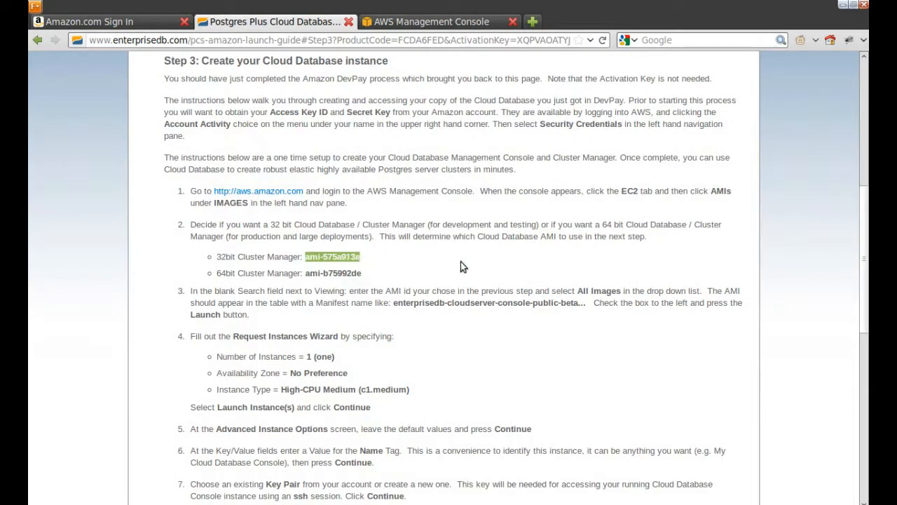
click(434, 21)
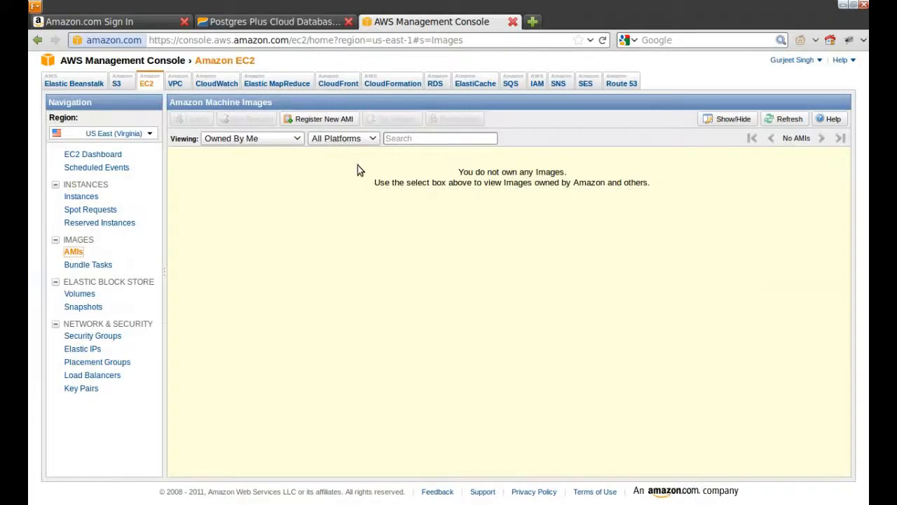
Step: Switch Viewing to All Images and search the AMI list for ami-575a913e
click(226, 138)
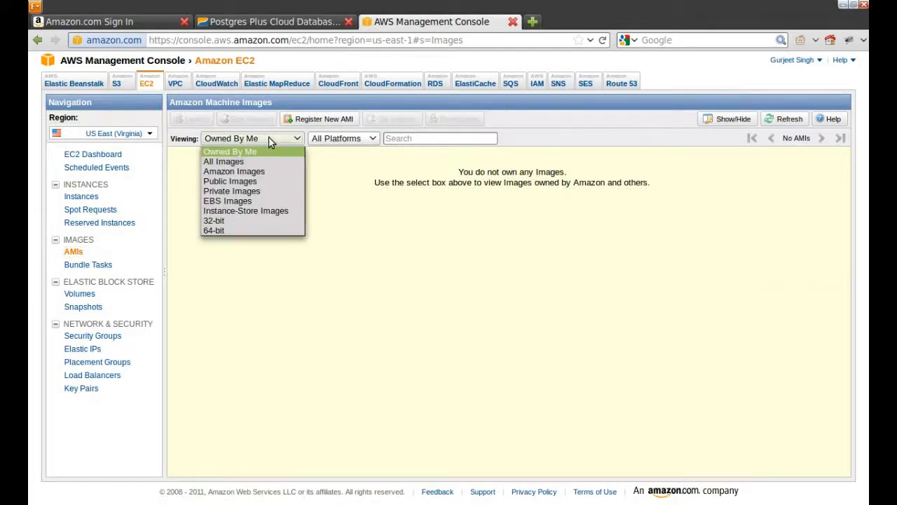
click(259, 162)
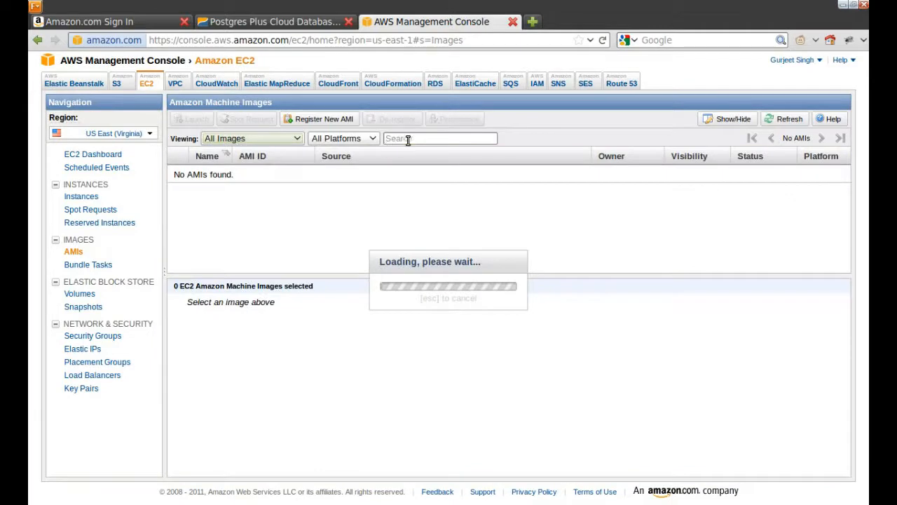
click(465, 138)
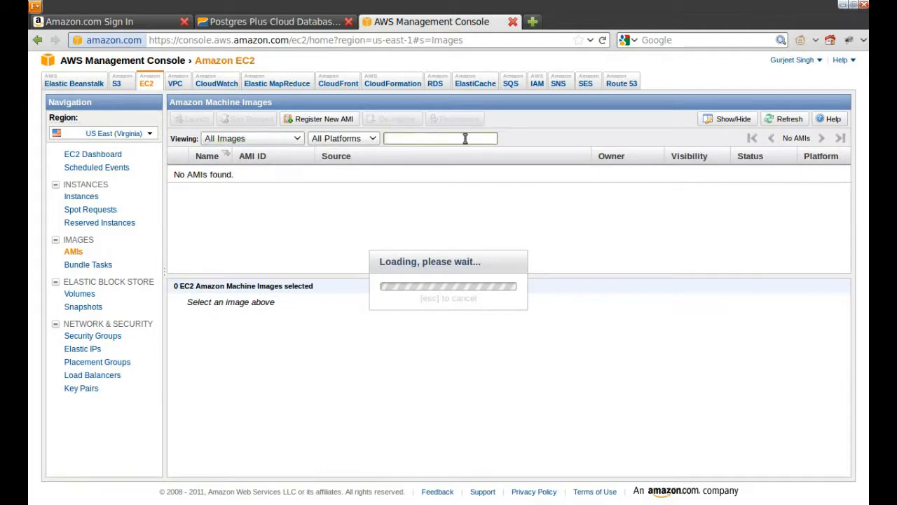
key(ctrl+v)
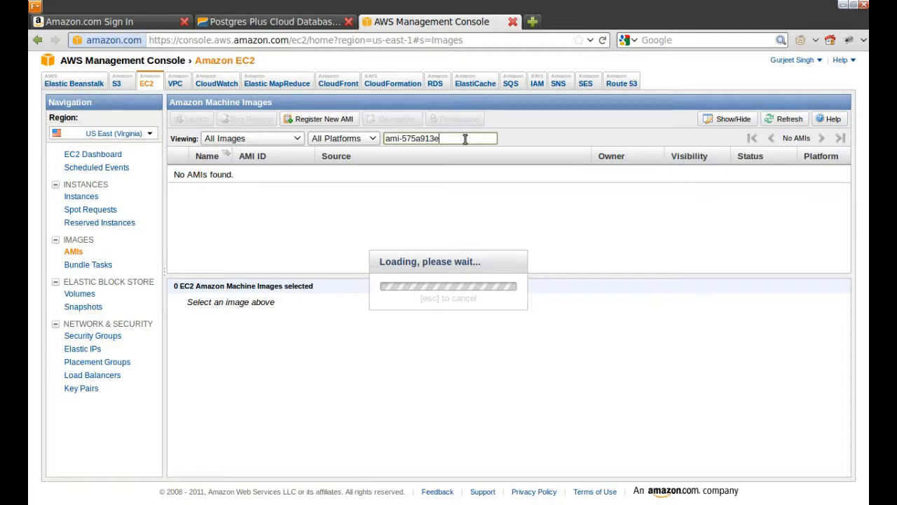
click(296, 143)
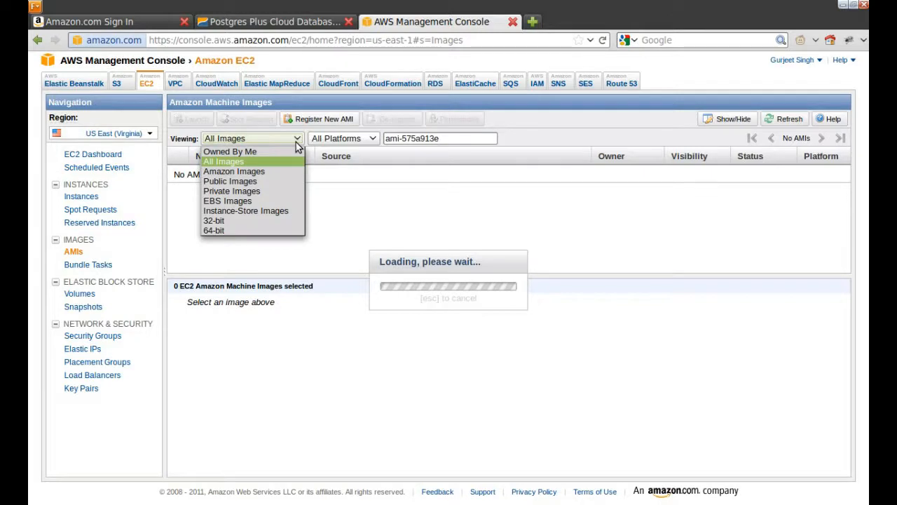
click(296, 145)
click(466, 143)
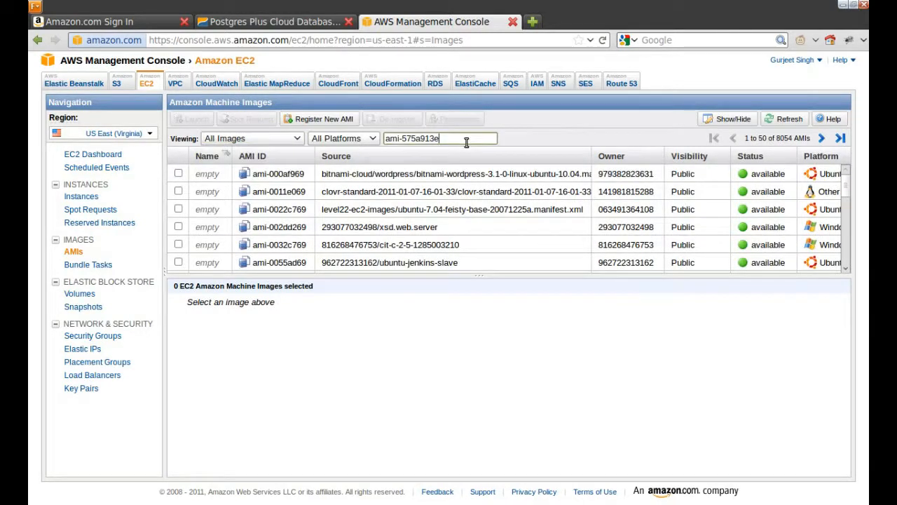
key(Return)
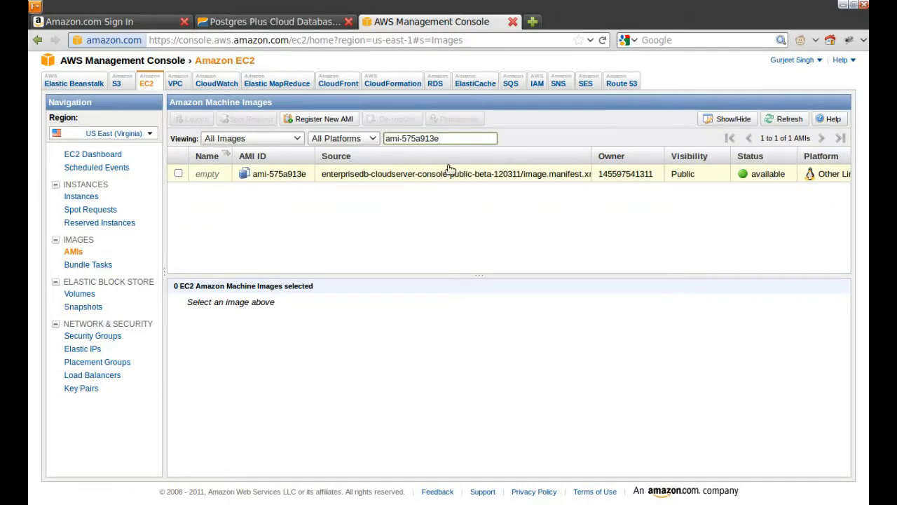
Step: Scroll the guide to the instance-launch steps and highlight the new-rule instruction, extra port ranges and port 22
click(302, 23)
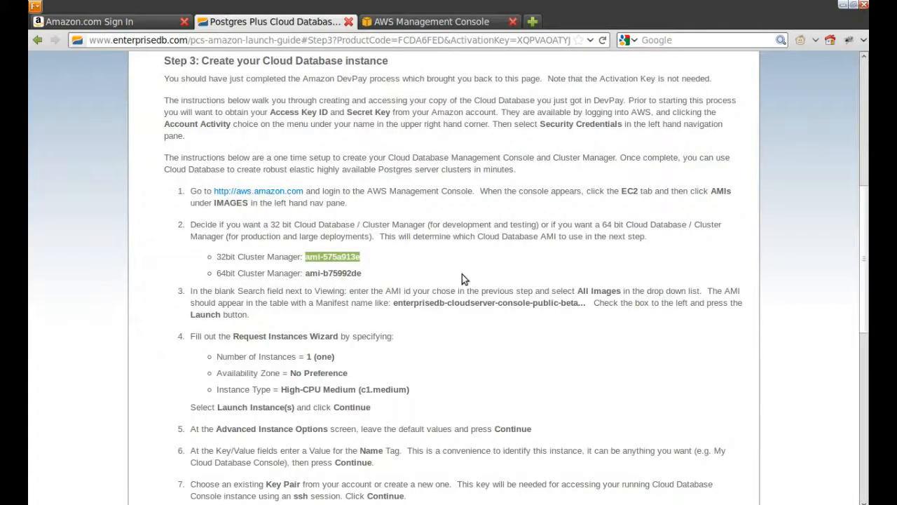
scroll(462, 274, down, 2)
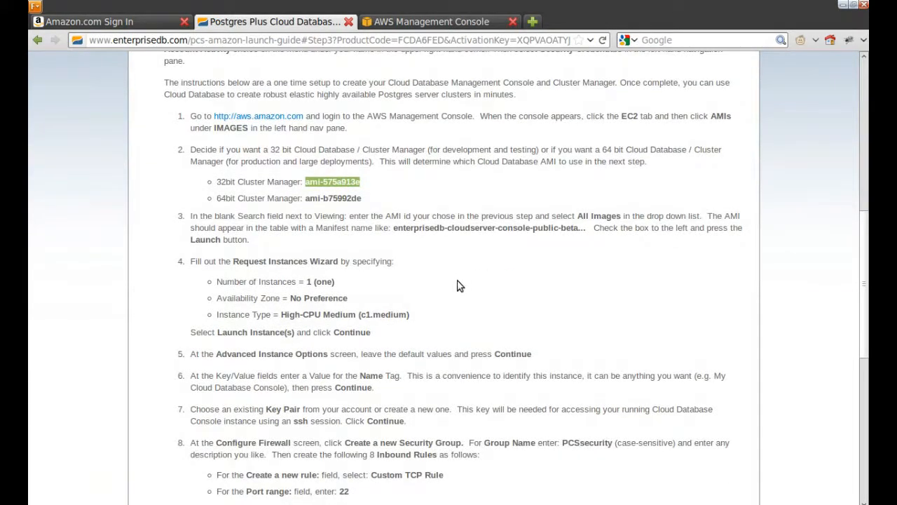
scroll(459, 284, down, 1)
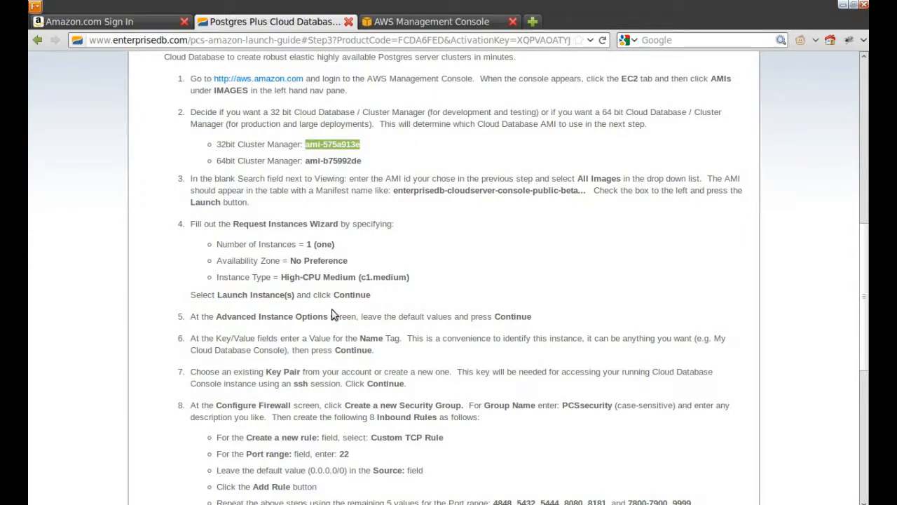
scroll(336, 314, down, 1)
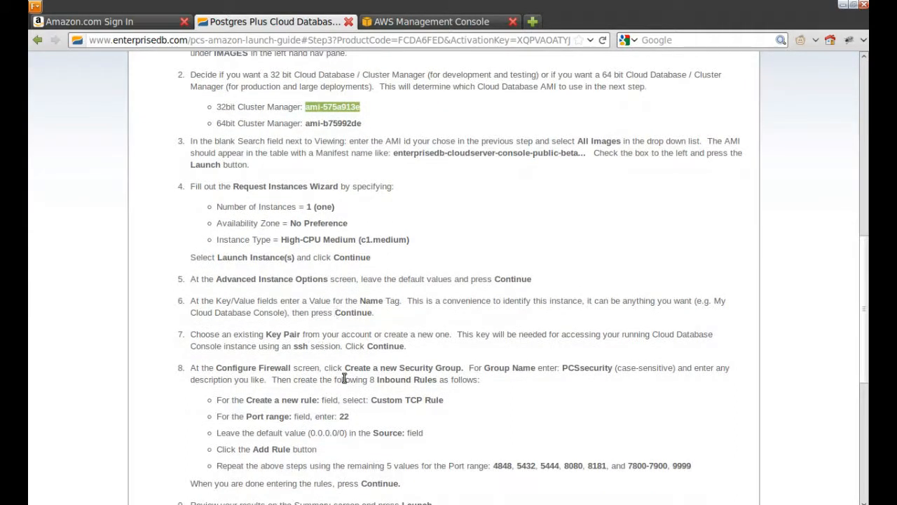
scroll(340, 380, down, 1)
scroll(341, 380, down, 1)
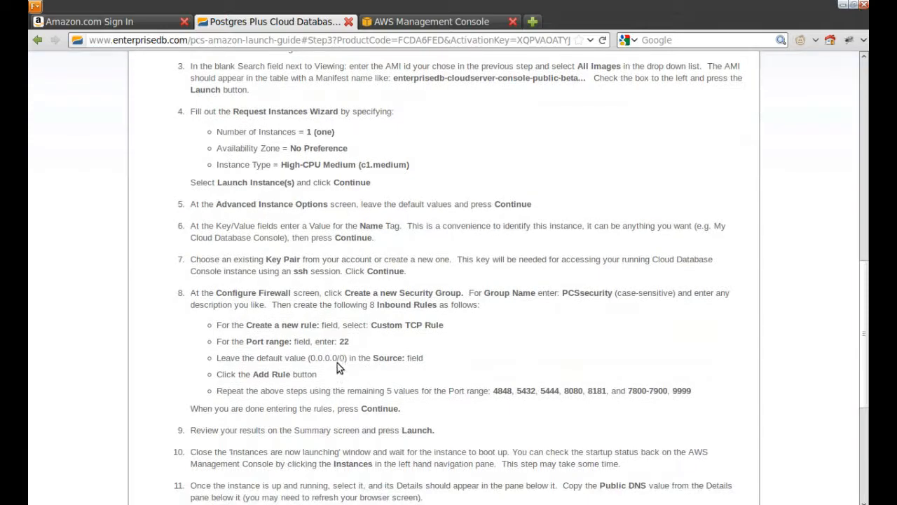
drag(245, 326, 322, 326)
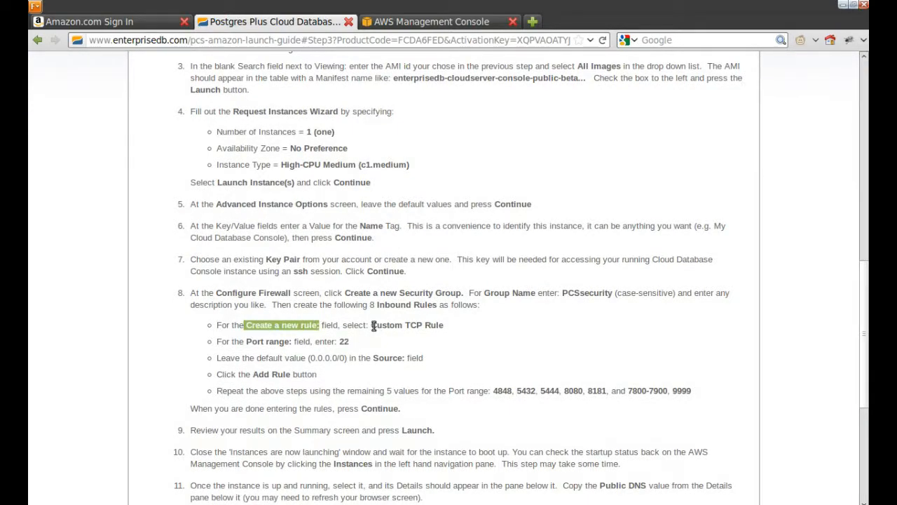
drag(493, 390, 691, 390)
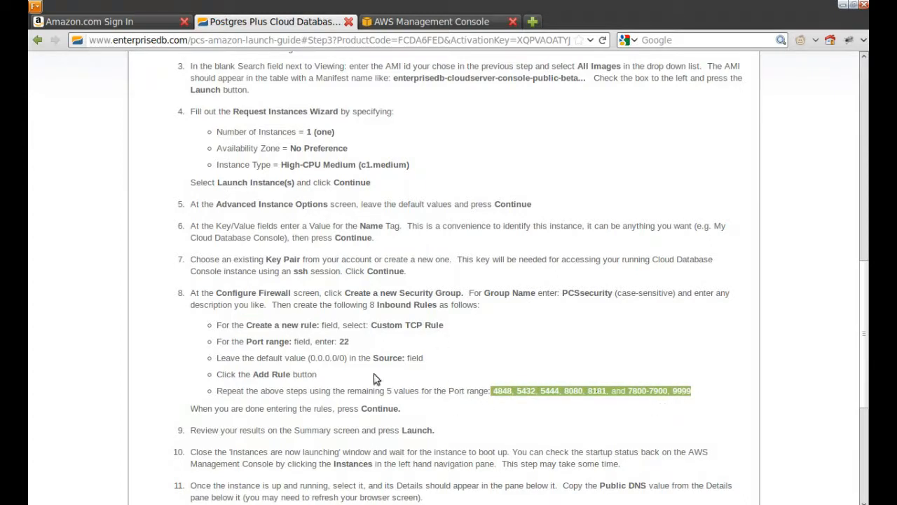
double_click(343, 342)
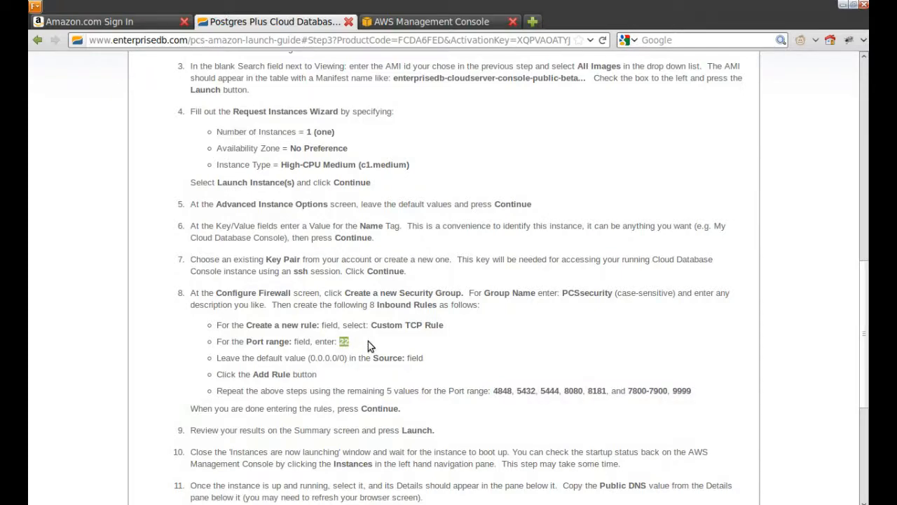
Step: Launch an instance from ami-575a913e with instance type High-CPU Medium (c1.medium)
click(432, 22)
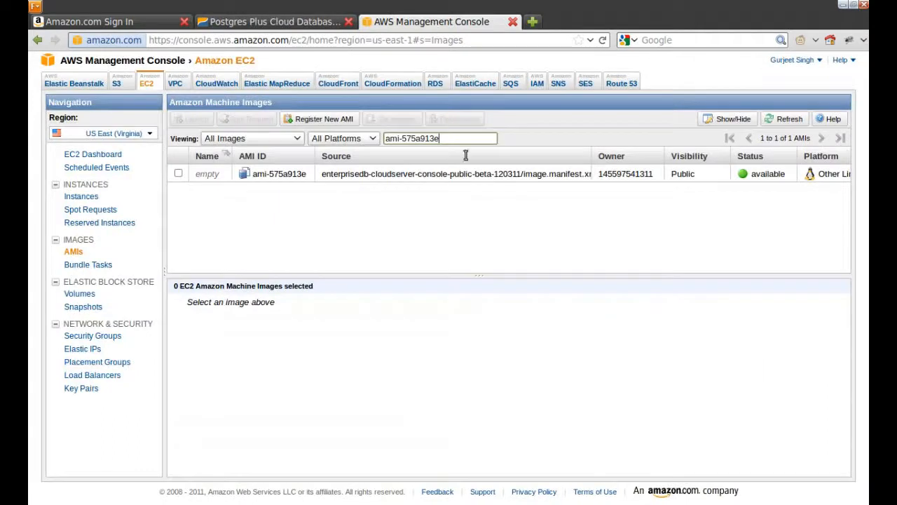
click(379, 175)
right_click(376, 174)
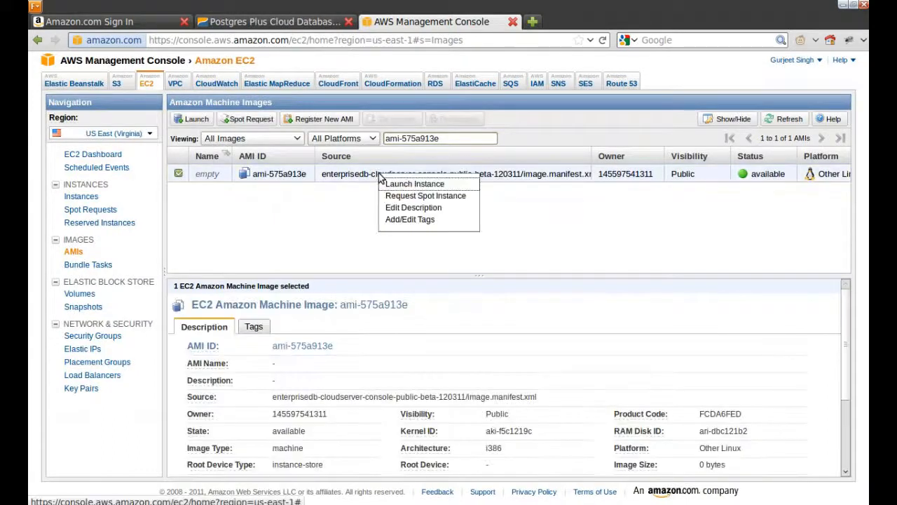
click(421, 178)
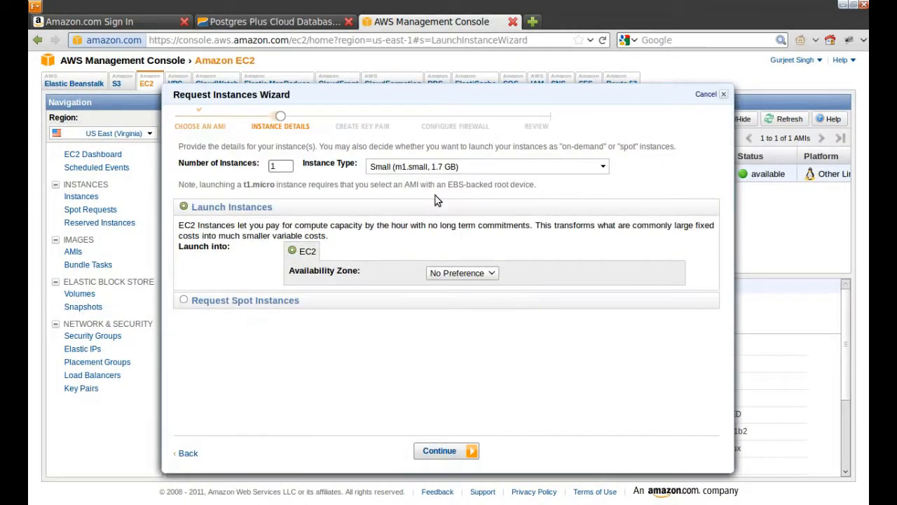
click(430, 169)
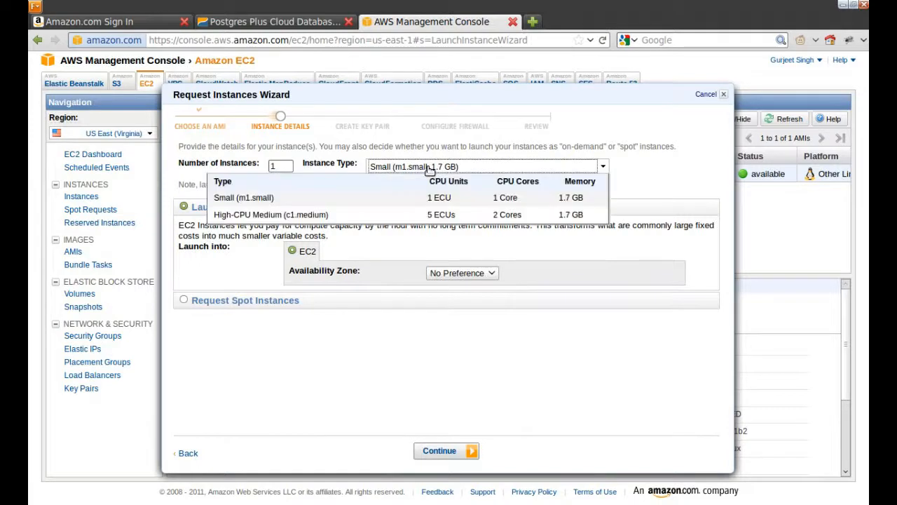
click(347, 216)
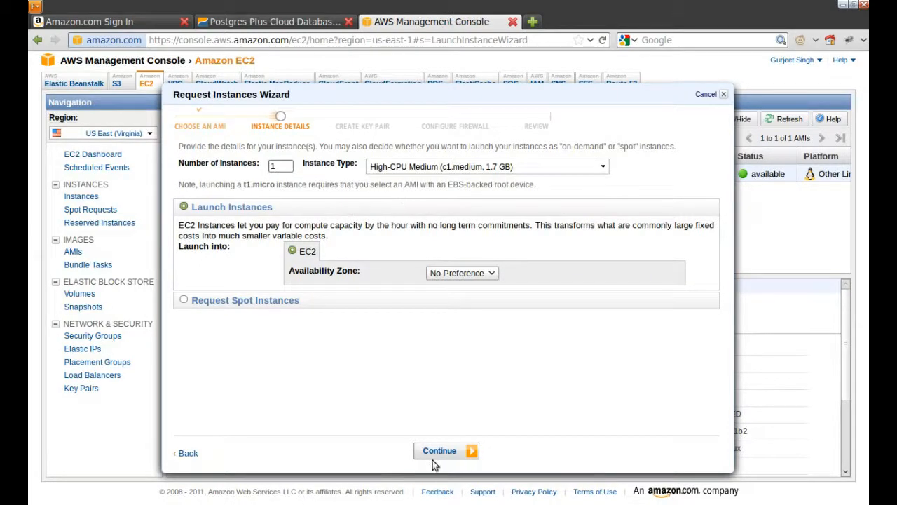
click(434, 167)
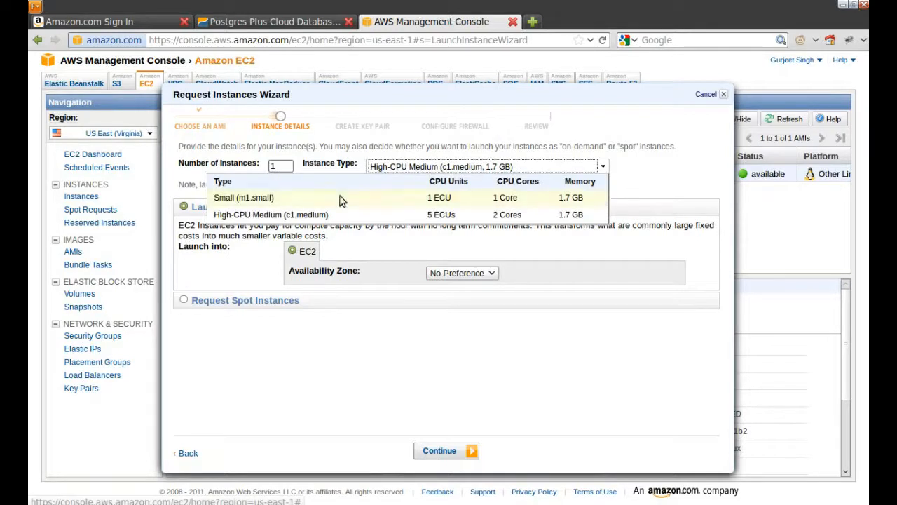
click(425, 170)
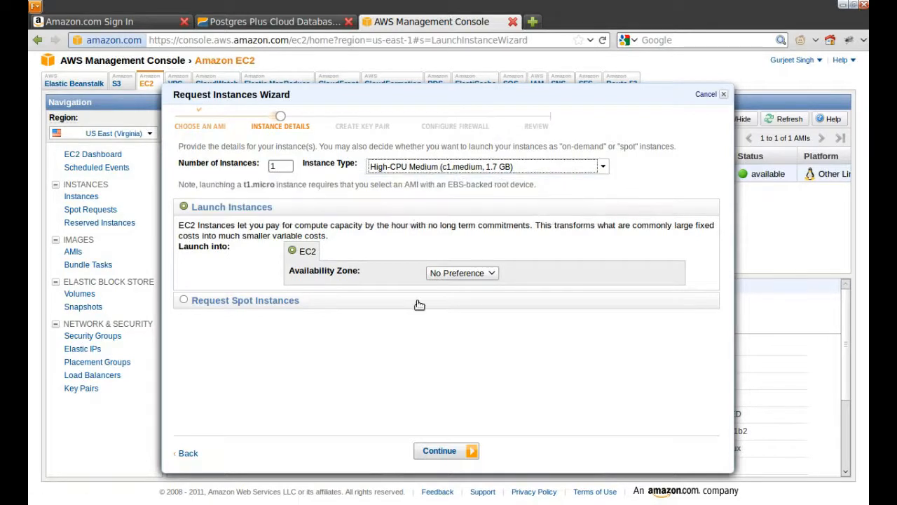
click(452, 452)
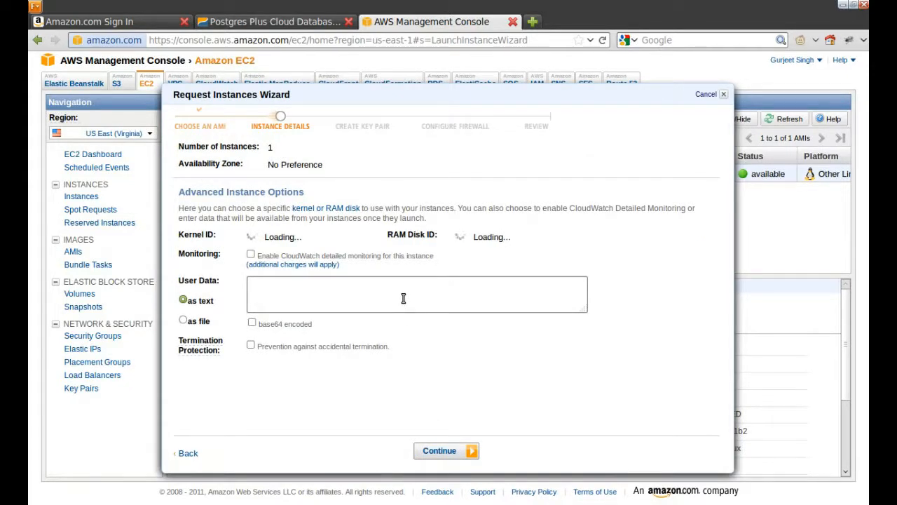
Step: Keep default advanced options and add a Name tag of the user's name plus 'test1'
click(440, 452)
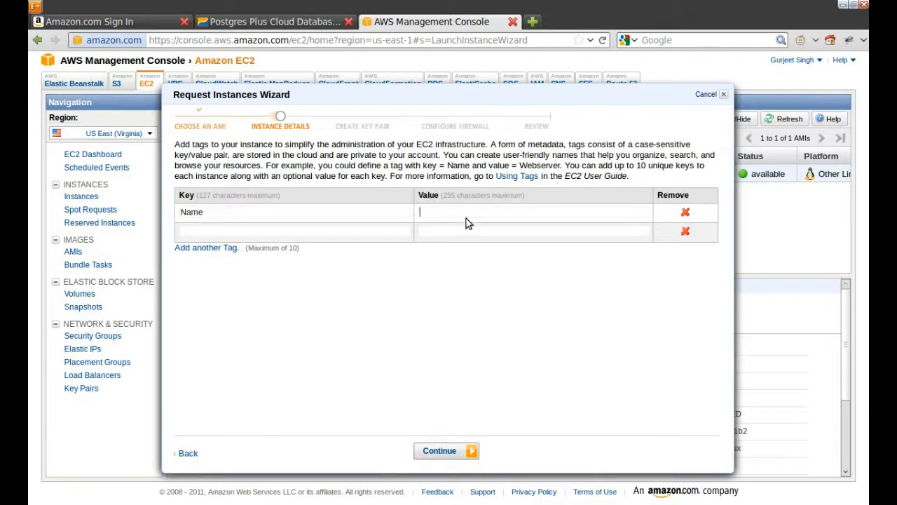
text(Gurjeet )
text(test)
key(BackSpace)
text(1)
click(440, 451)
click(355, 230)
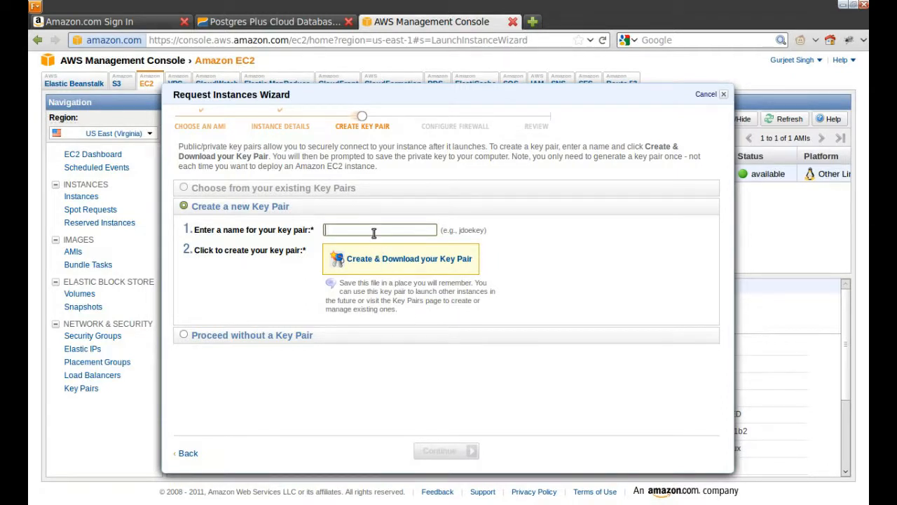
Step: Create the 'firstkey' key pair, save its .pem file and close the Downloads window
text(key)
click(387, 258)
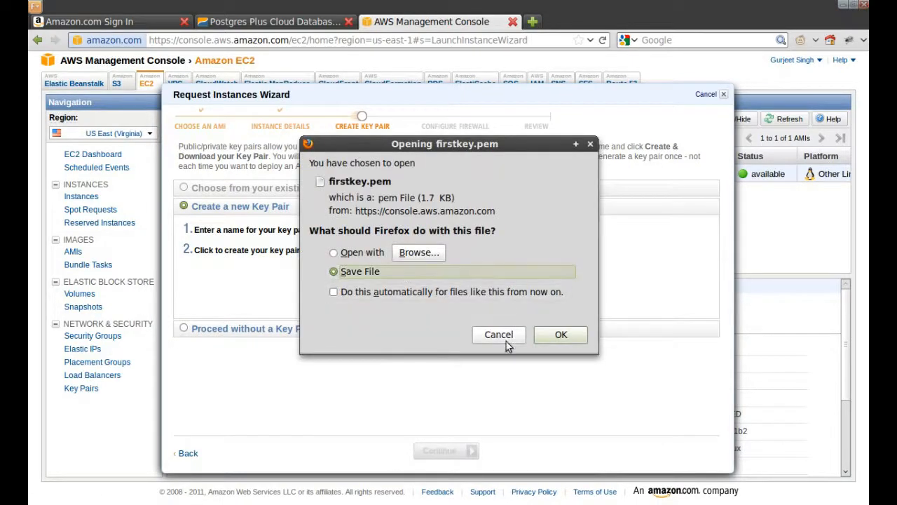
click(563, 336)
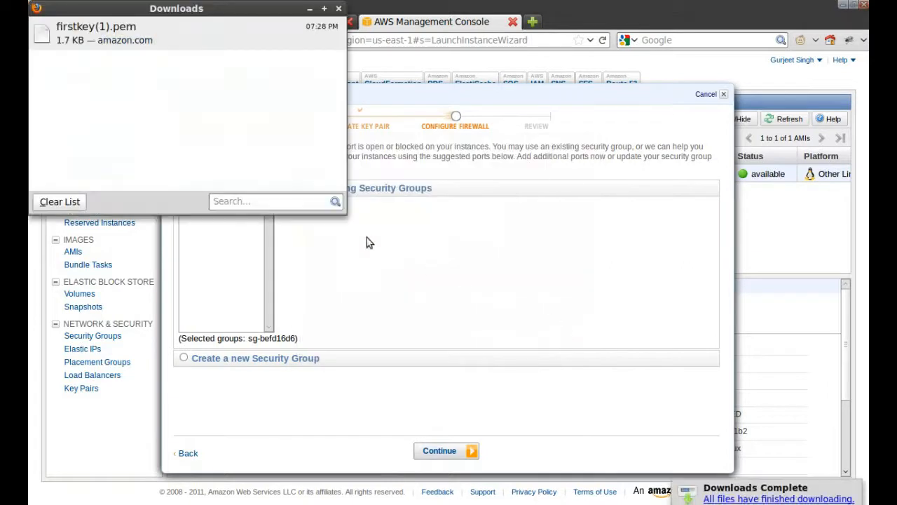
click(175, 31)
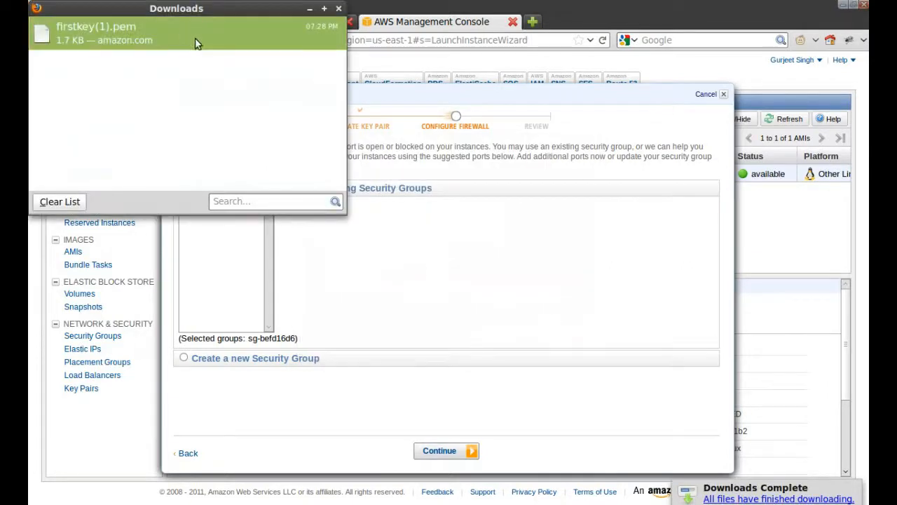
click(381, 214)
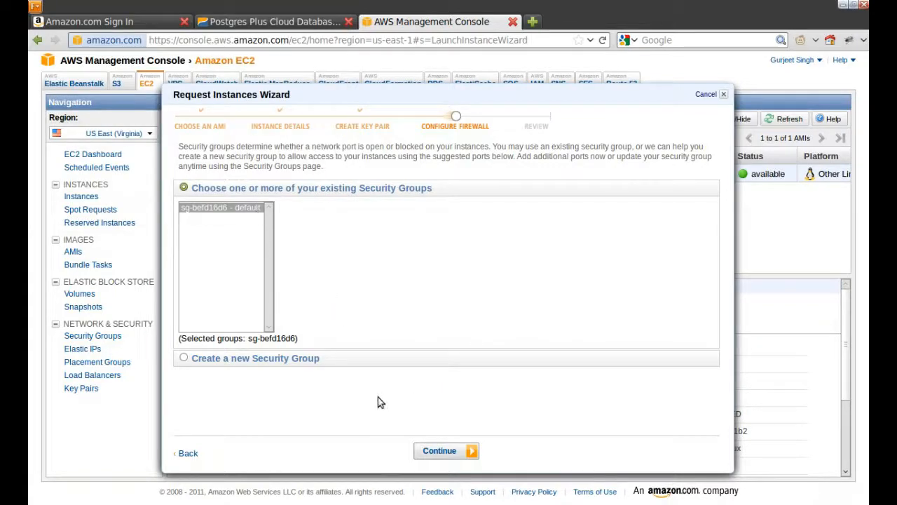
Step: Create a new security group named PCSsecurity, copying the name from the launch guide
click(245, 208)
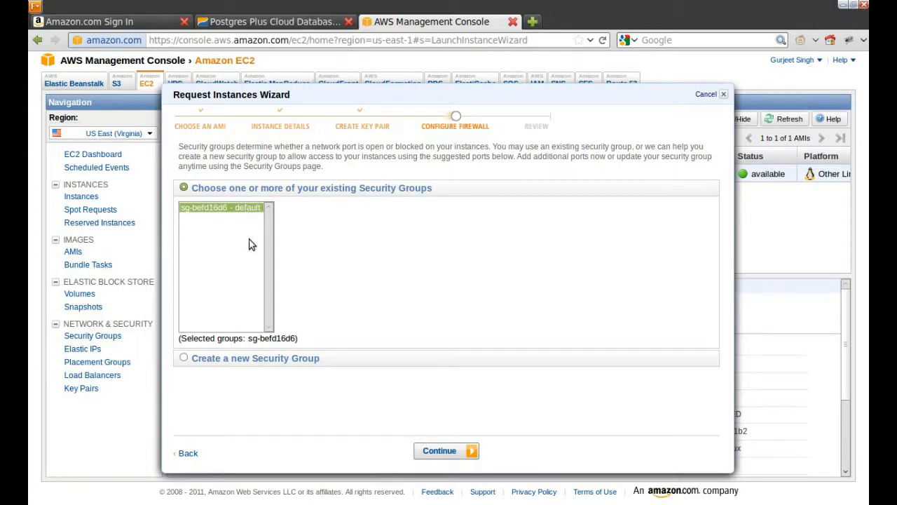
click(184, 358)
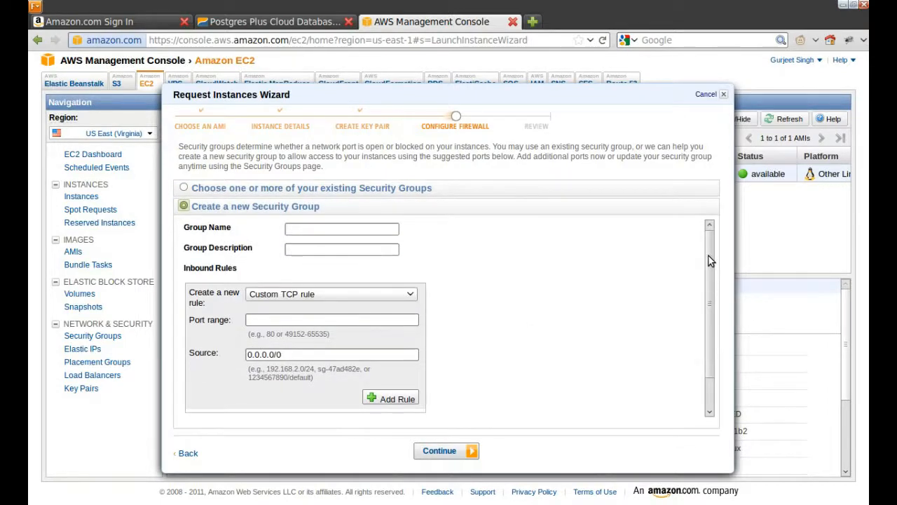
click(351, 233)
key(ctrl+Page_Up)
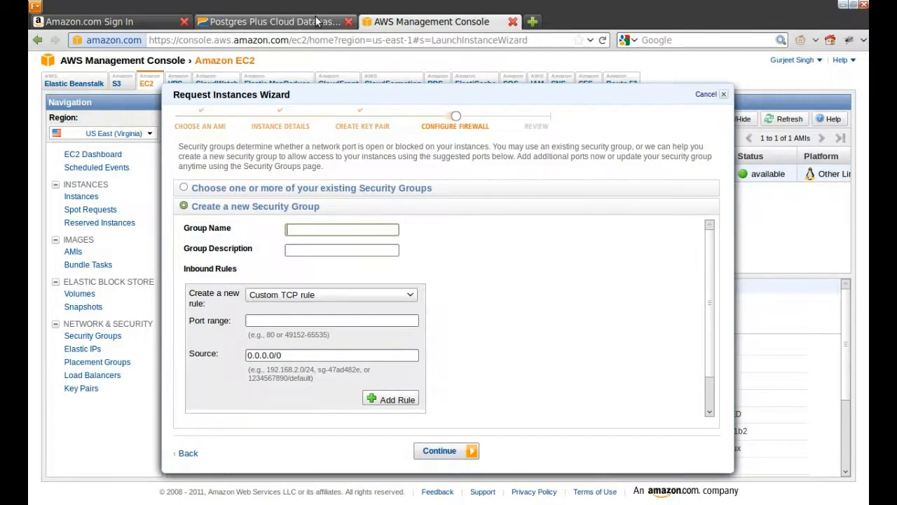
drag(562, 292, 611, 293)
key(ctrl+c)
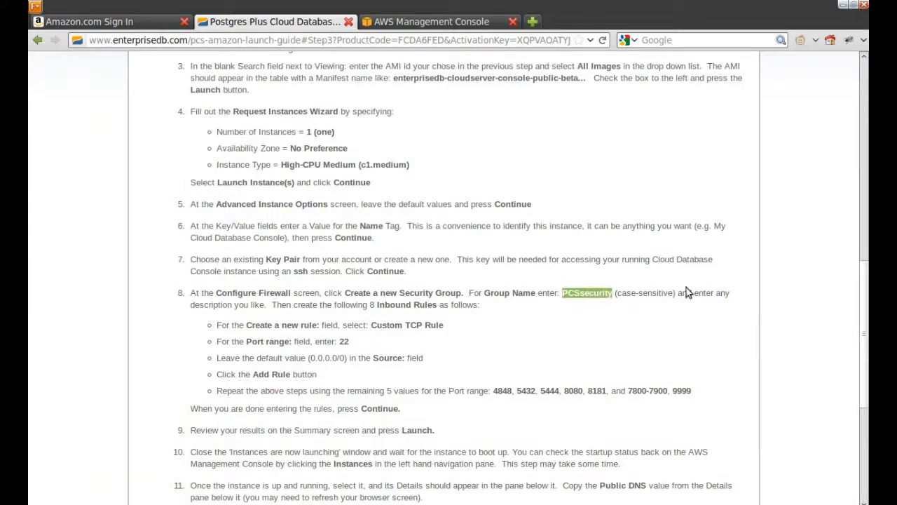
click(398, 15)
key(ctrl+v)
Step: Give the group the description 'Desc' and add an inbound port 22 rule
click(304, 248)
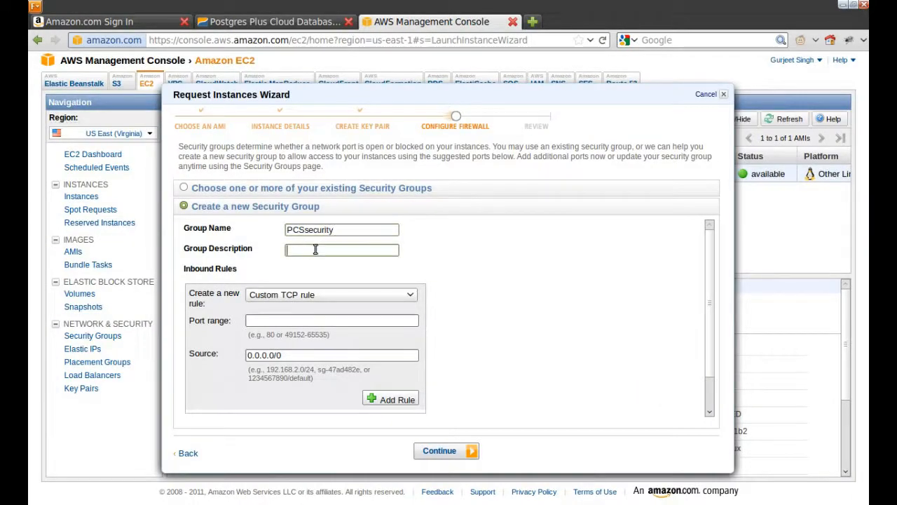
text(Des)
text(c)
key(BackSpace)
text(sc)
click(299, 323)
text(22)
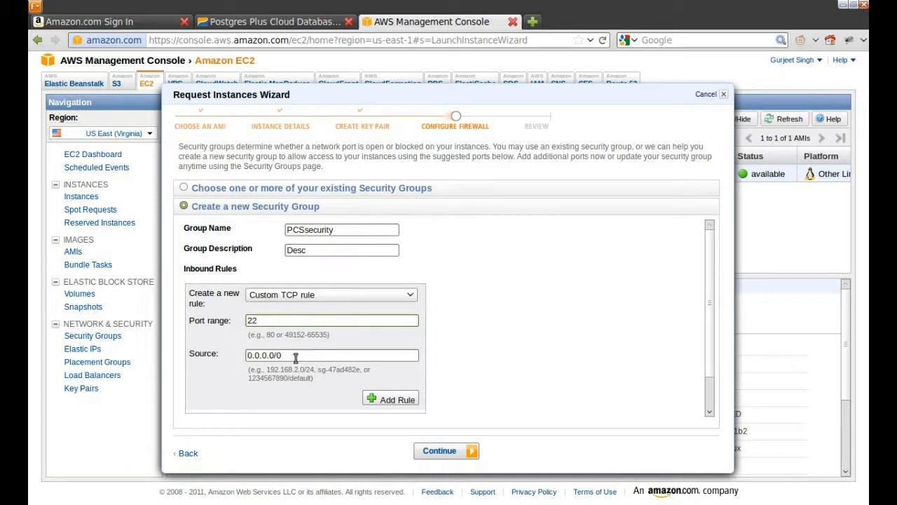
click(394, 401)
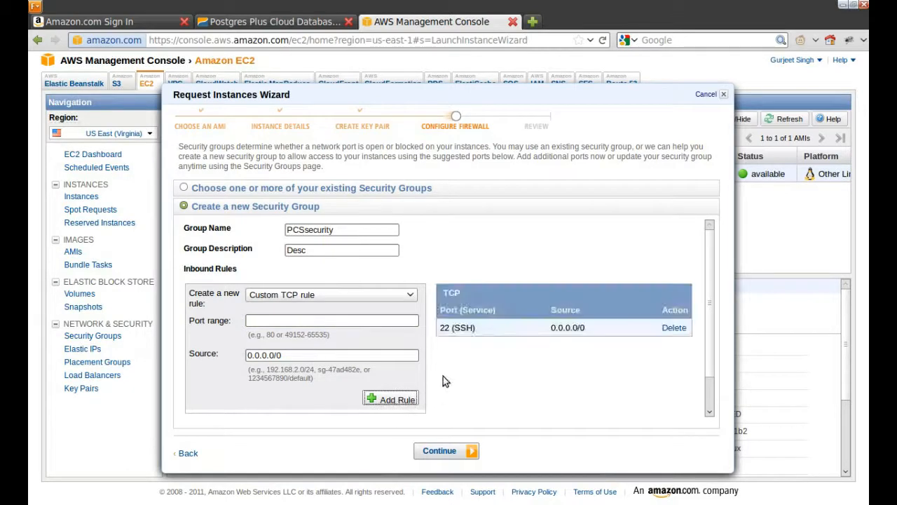
Step: Copy the port list from the guide and add an inbound rule for port 4848
click(316, 22)
drag(494, 395, 608, 392)
key(ctrl+c)
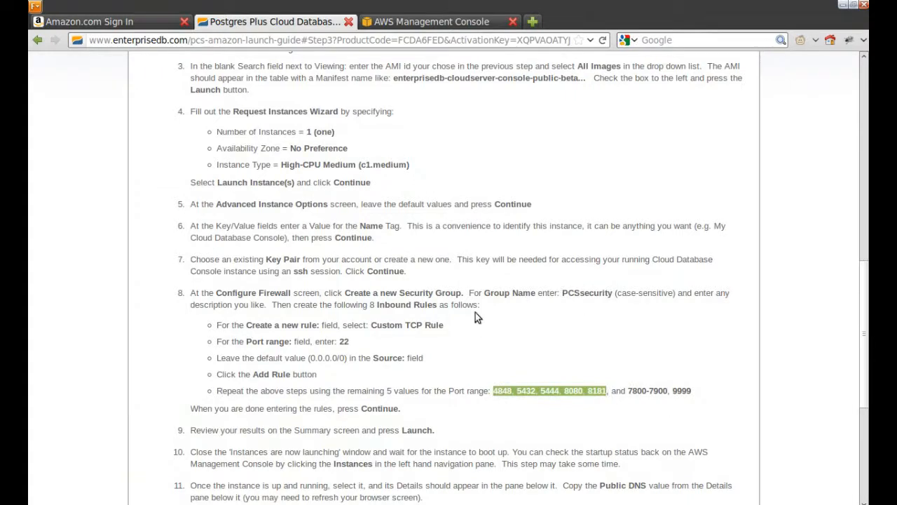
click(442, 24)
click(302, 320)
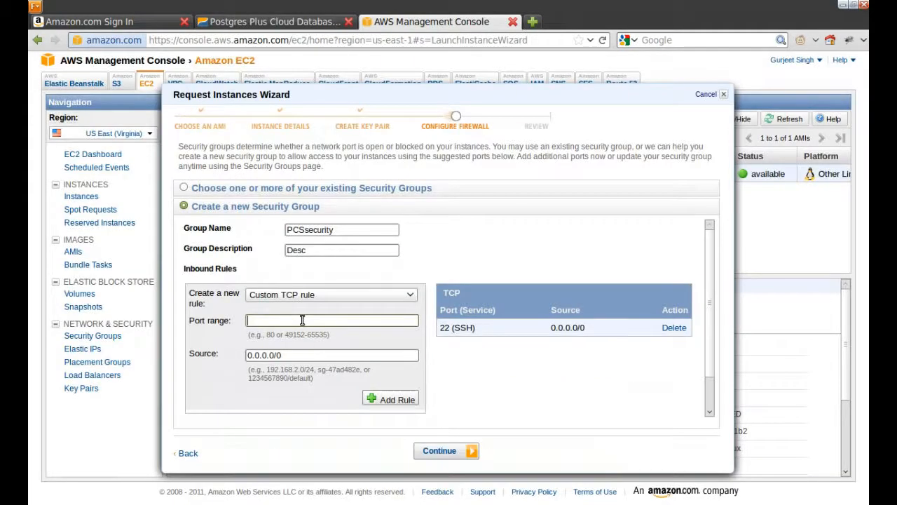
key(ctrl+v)
key(ctrl+shift+Left)
key(ctrl+shift+Left)
key(ctrl+shift+Left)
key(ctrl+shift+Left)
key(ctrl+shift+Left)
key(ctrl+shift+Right)
key(ctrl+c)
key(Delete)
click(410, 400)
Step: Add an inbound TCP rule for port 5432
click(370, 321)
key(ctrl+v)
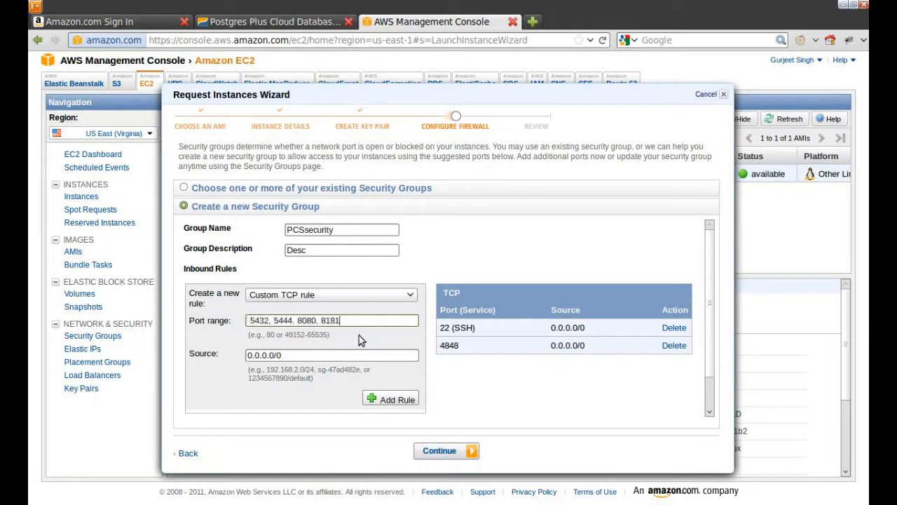
key(Home)
key(ctrl+Right)
key(shift+End)
key(ctrl+c)
key(Delete)
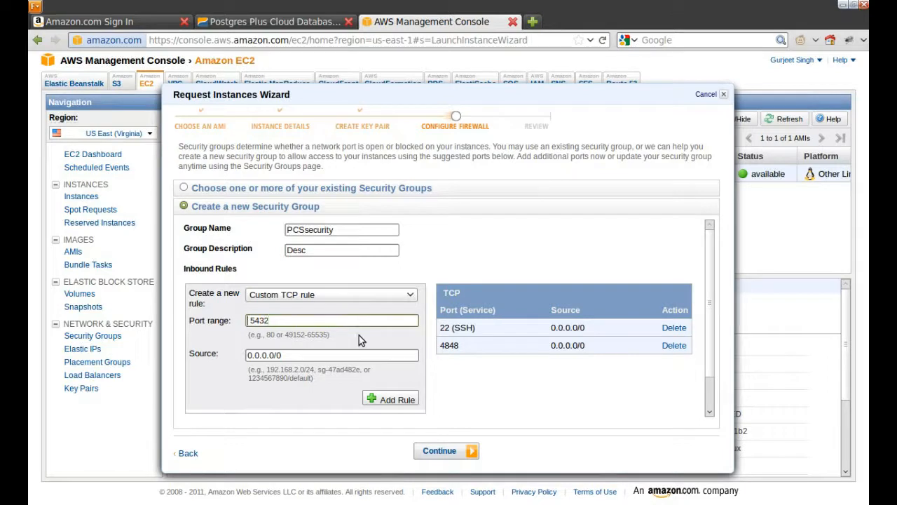
click(390, 404)
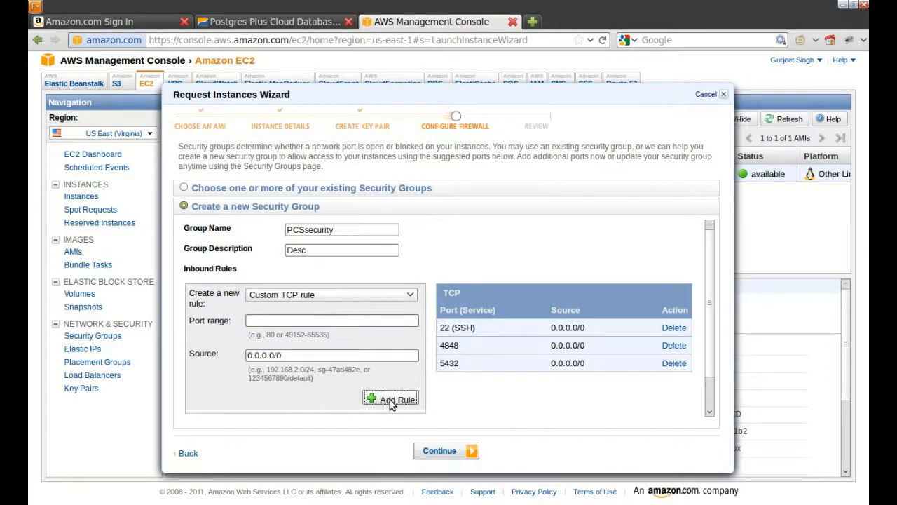
Step: Add an inbound TCP rule for port 5444
click(326, 325)
key(ctrl+v)
key(shift+Home)
key(BackSpace)
key(shift+End)
key(ctrl+c)
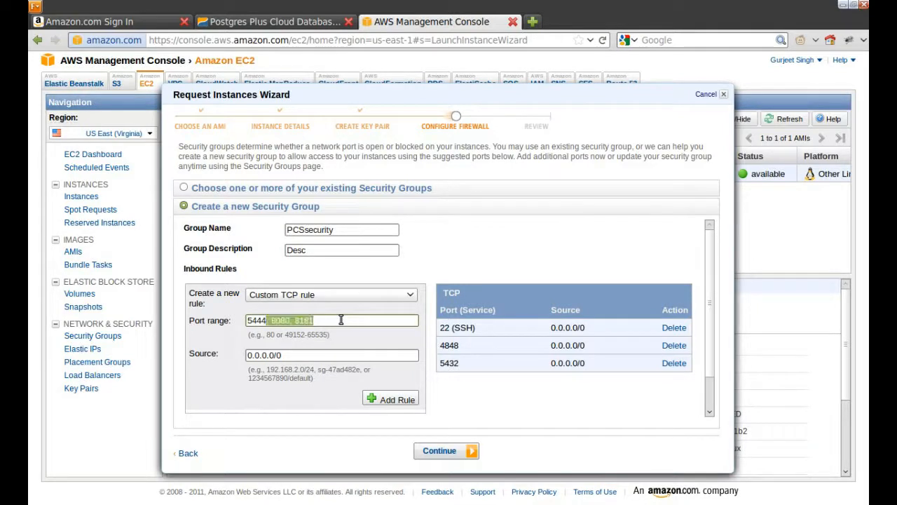
key(BackSpace)
click(396, 400)
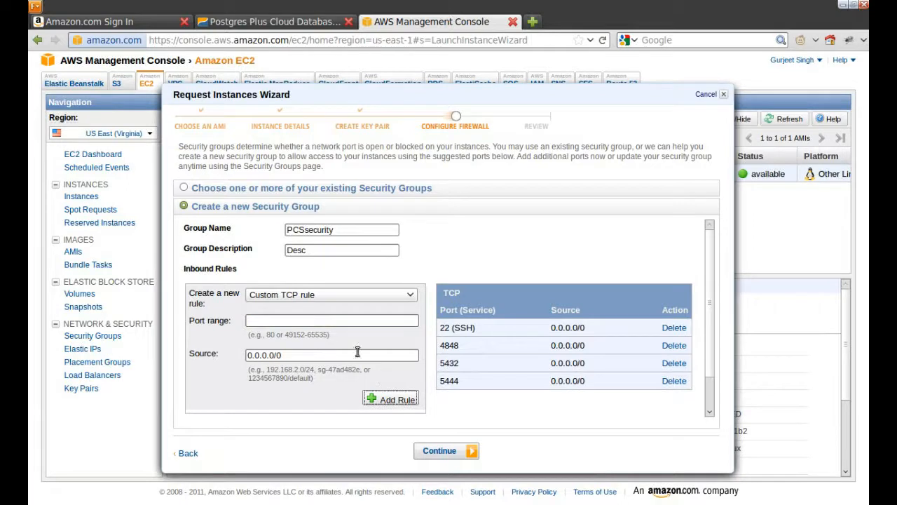
Step: Add inbound TCP rules for ports 8080 and 8181
click(308, 316)
key(ctrl+v)
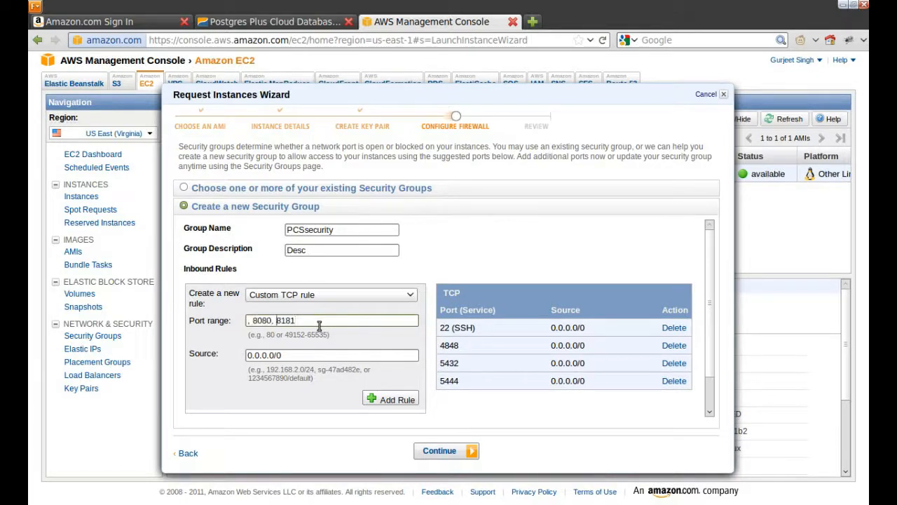
key(BackSpace)
key(BackSpace)
key(BackSpace)
key(ctrl+shift+Left)
key(BackSpace)
click(381, 398)
click(297, 324)
text(8181)
click(389, 399)
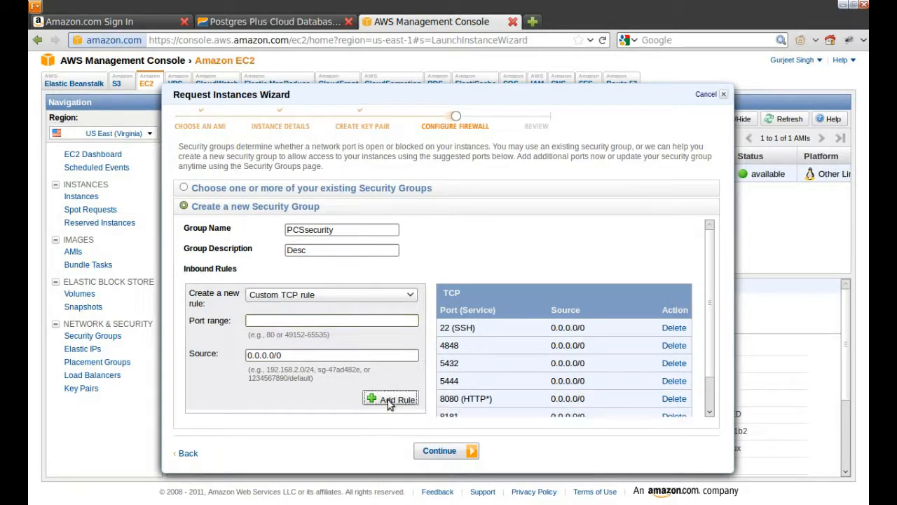
Step: Copy the 7800-7900 range from the guide and add it as an inbound rule
click(308, 23)
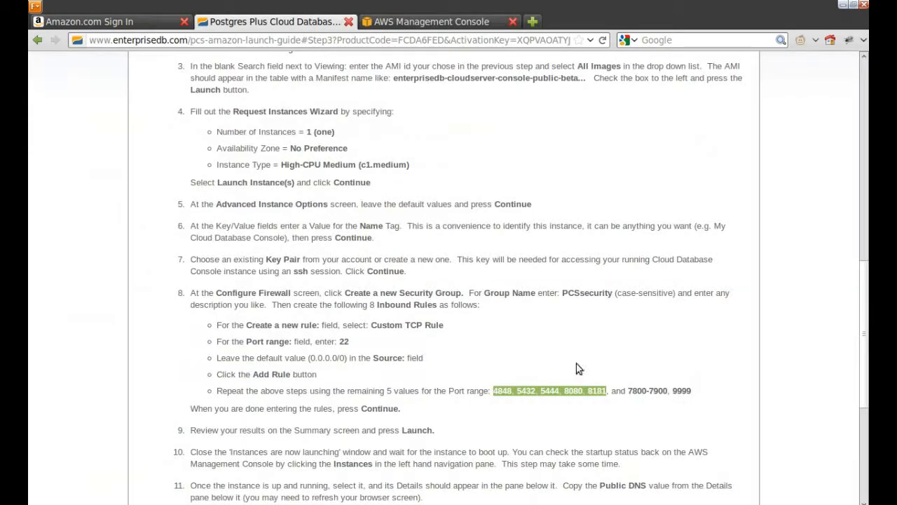
drag(629, 387, 661, 391)
drag(629, 390, 671, 393)
key(ctrl+c)
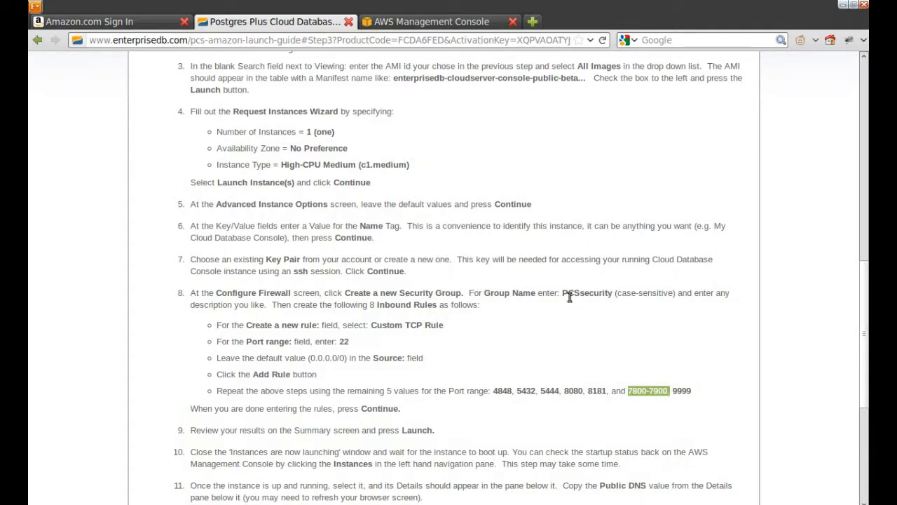
click(386, 24)
click(348, 320)
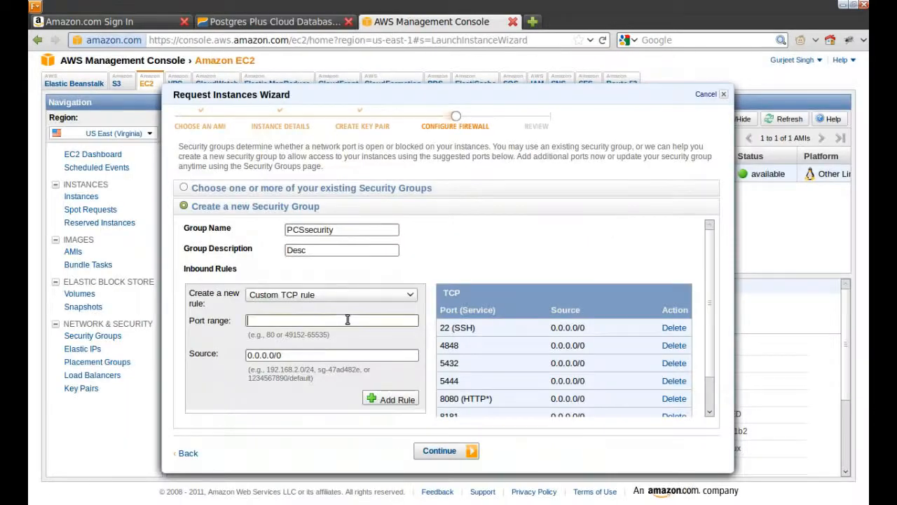
key(ctrl+v)
key(BackSpace)
click(387, 400)
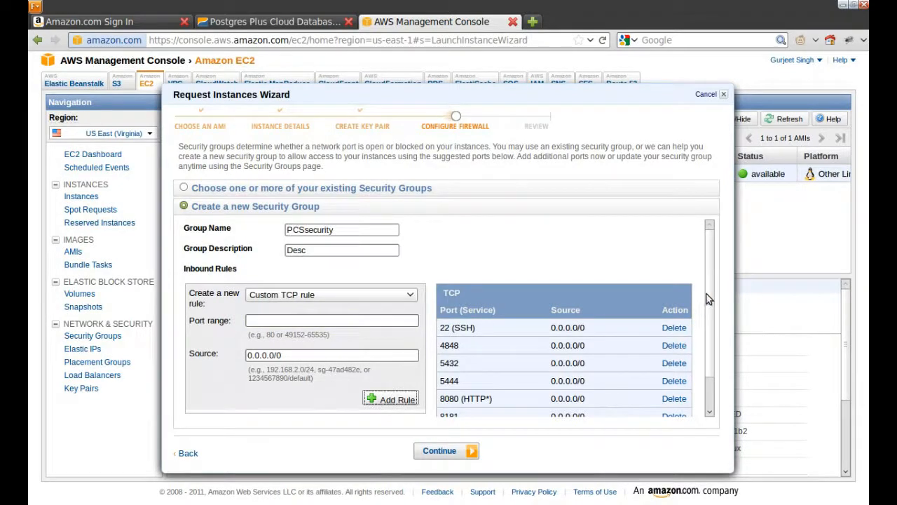
Step: Add the final inbound TCP rule for port 9999
drag(701, 304, 703, 335)
click(319, 284)
text(9999)
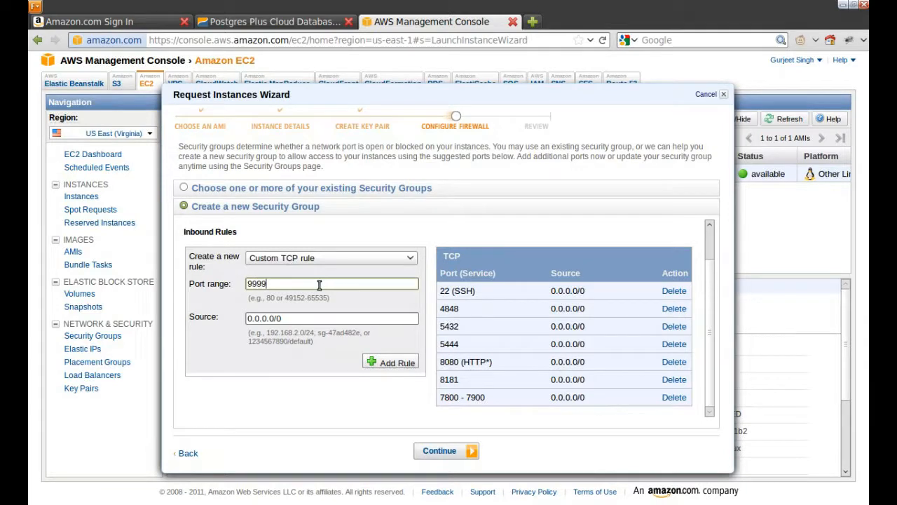
click(388, 363)
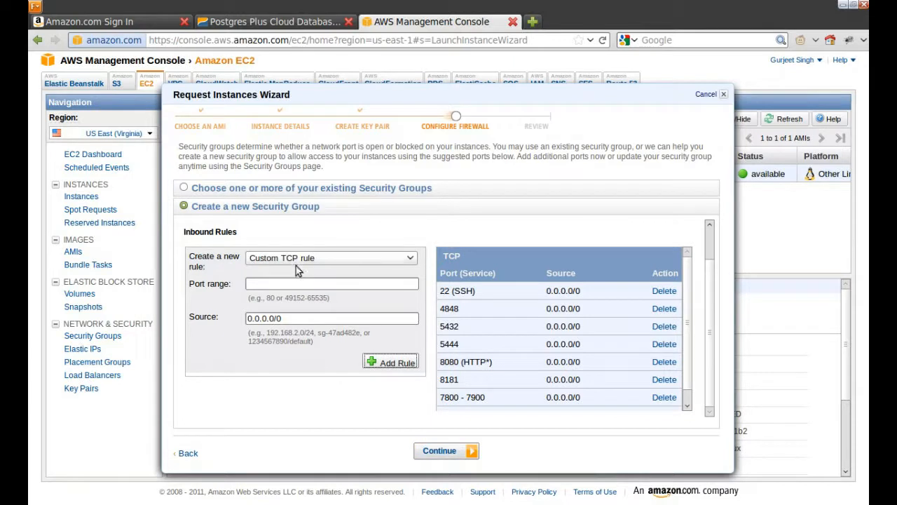
Step: Review and launch the c1.medium instance, then view it pending in My Instances
click(454, 450)
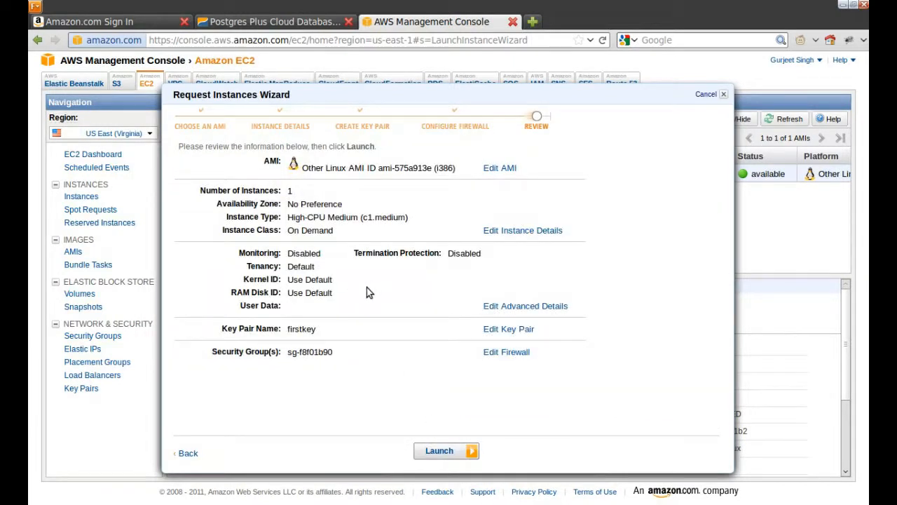
double_click(334, 216)
click(451, 451)
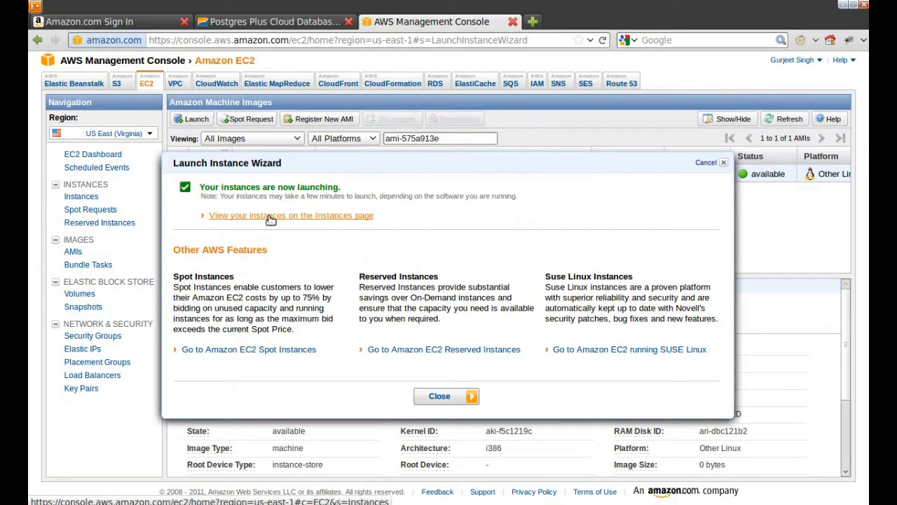
click(271, 218)
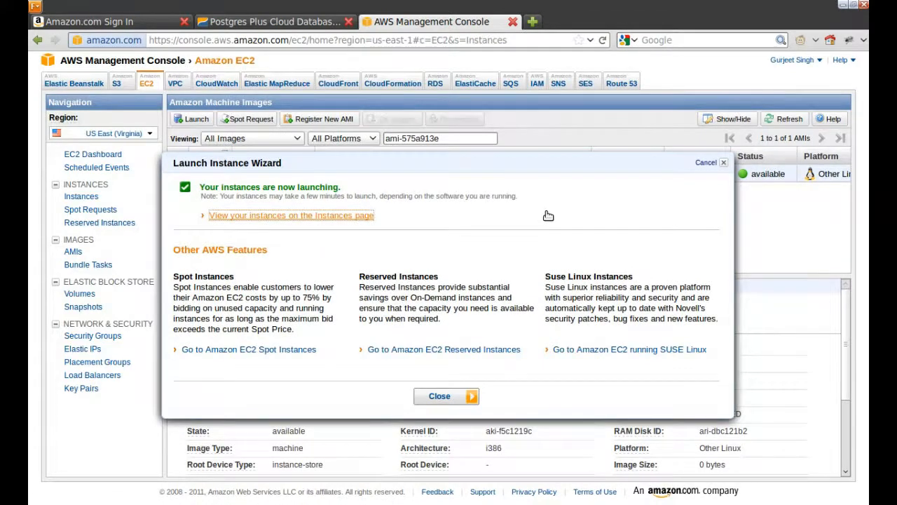
click(313, 178)
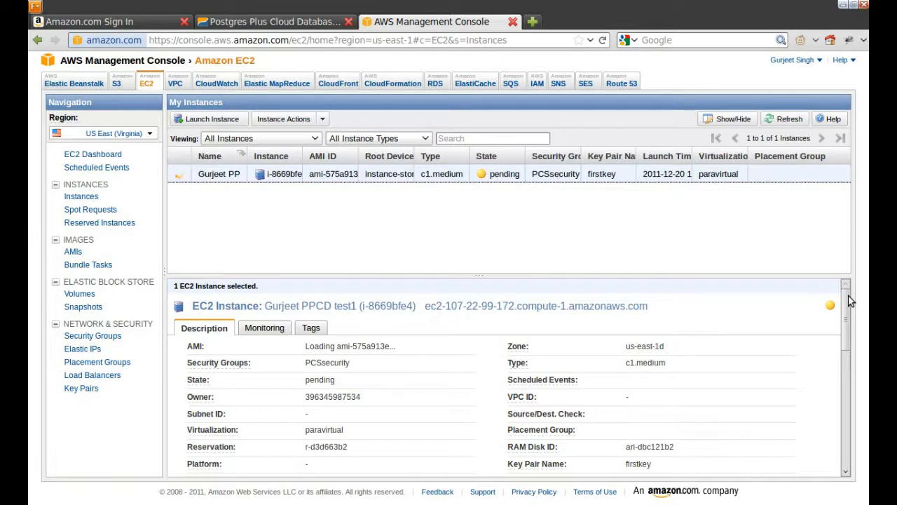
Step: Scroll through the pending instance's Description pane, then return to the EnterpriseDB launch guide
mouse_move(850, 301)
mouse_down()
mouse_move(852, 343)
mouse_move(846, 310)
mouse_up()
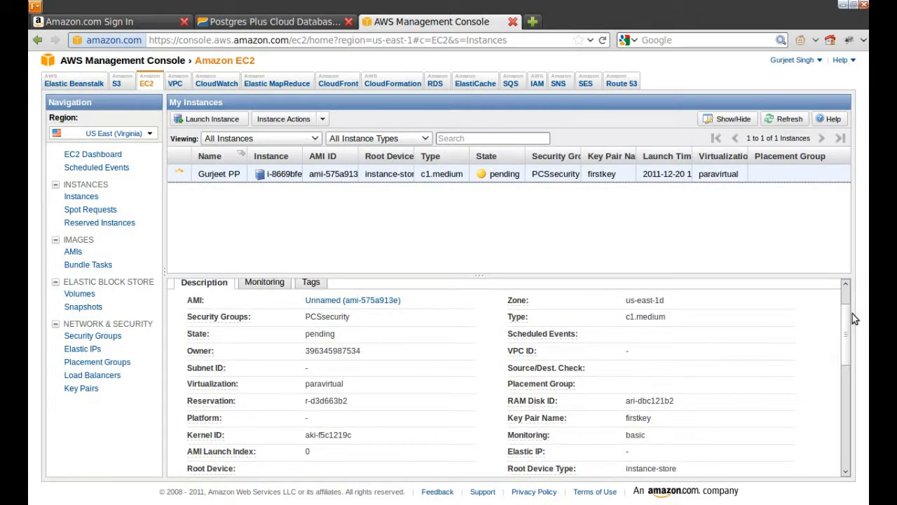
mouse_move(845, 313)
mouse_down()
mouse_move(844, 340)
mouse_move(845, 305)
mouse_up()
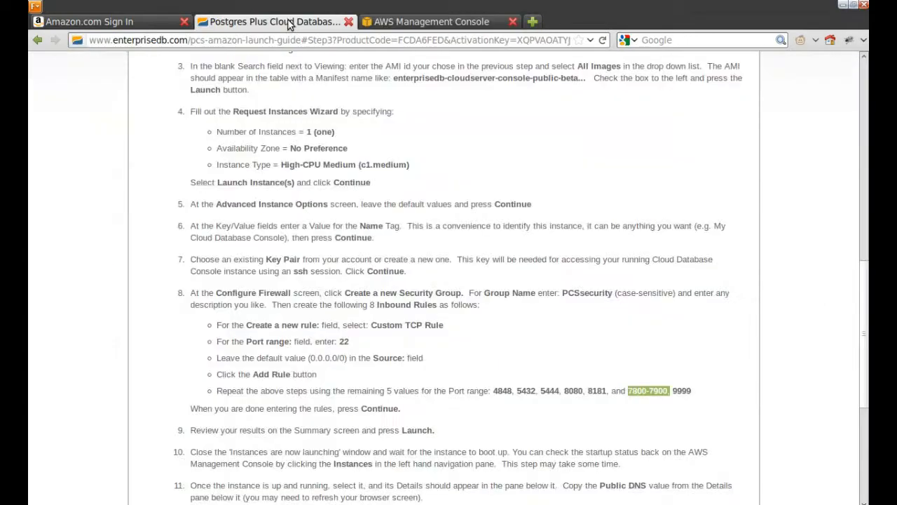
click(295, 22)
scroll(464, 236, down, 3)
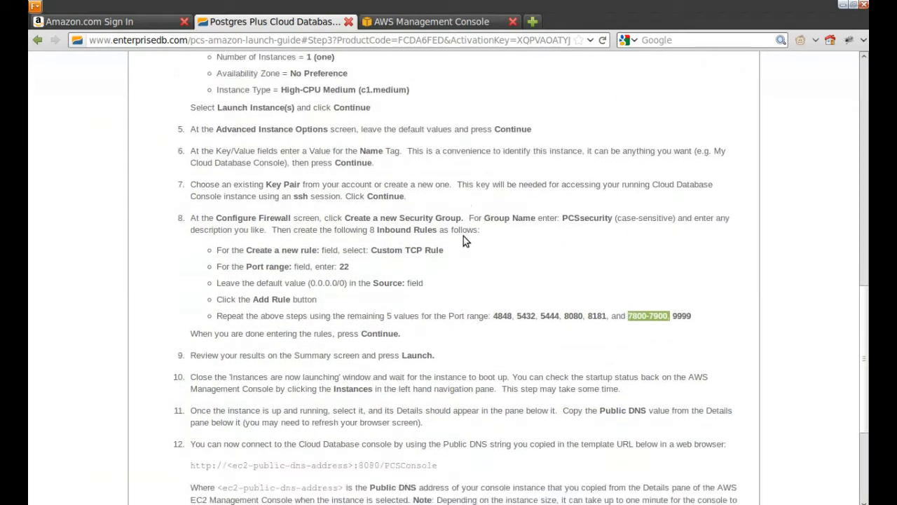
scroll(464, 237, down, 1)
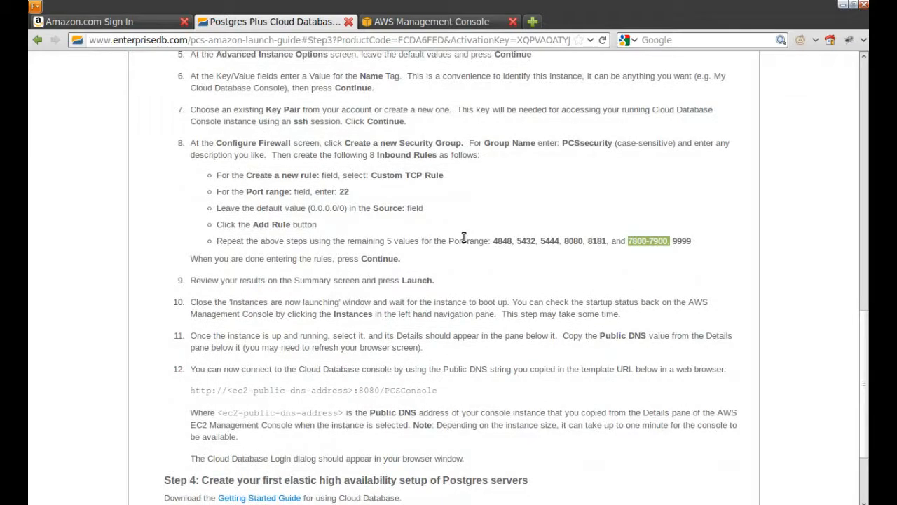
scroll(463, 238, down, 1)
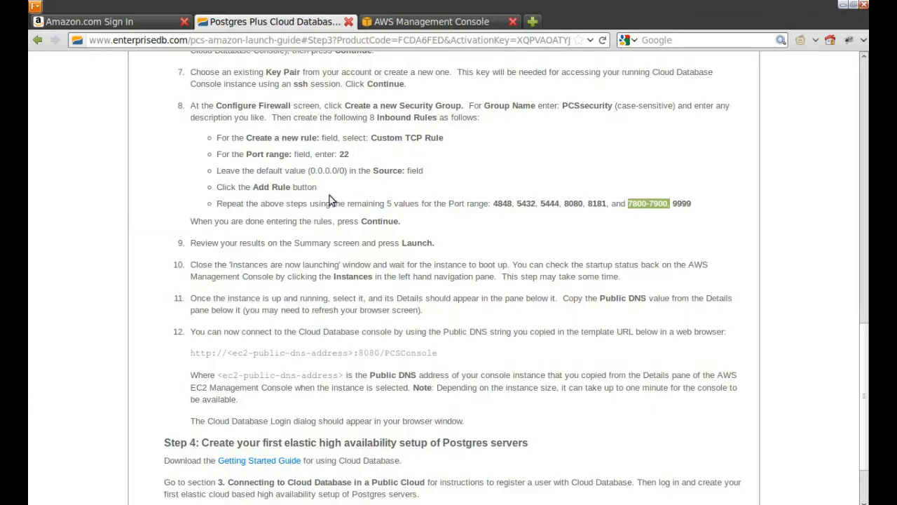
scroll(257, 240, down, 1)
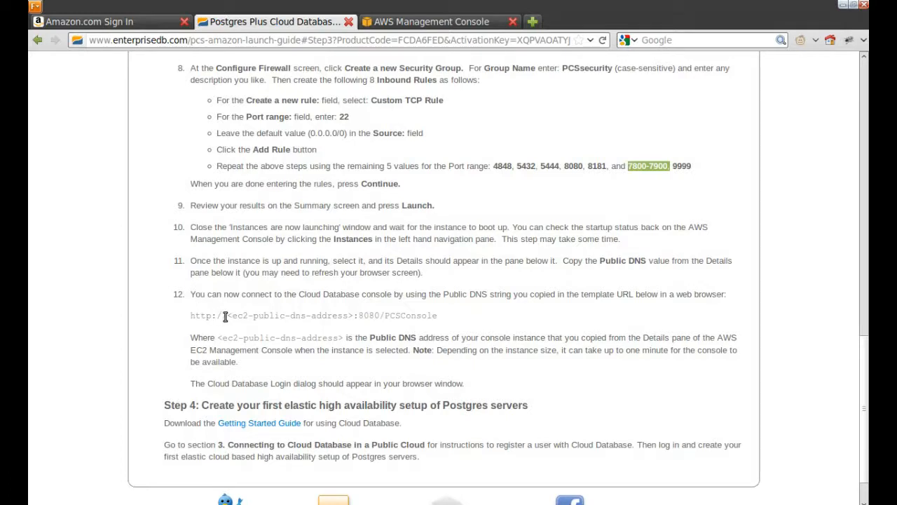
drag(190, 316, 421, 324)
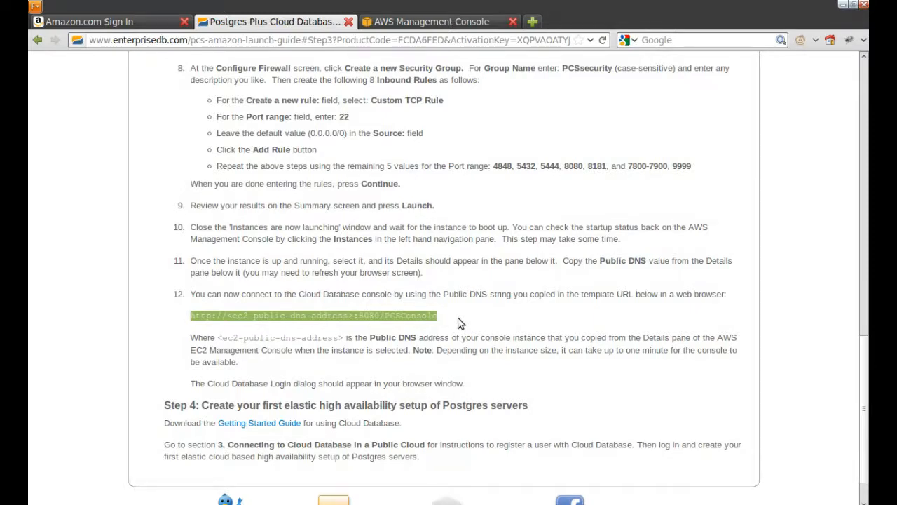
scroll(458, 323, down, 1)
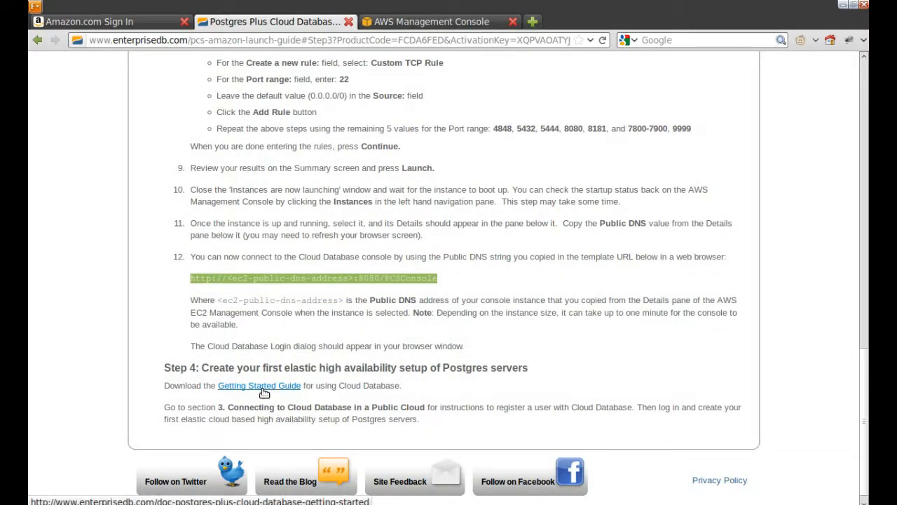
Step: Widen the Name column in the AWS instance list, then return to the launch guide
click(431, 23)
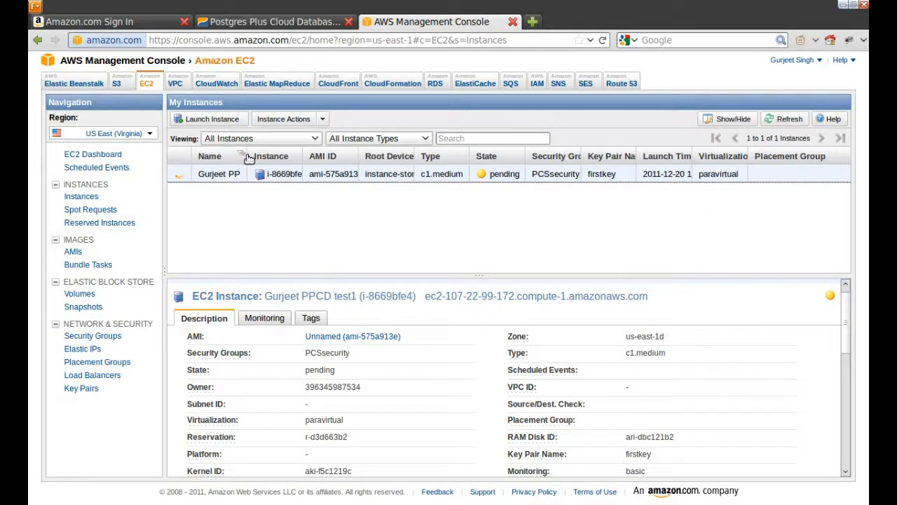
drag(250, 156, 292, 157)
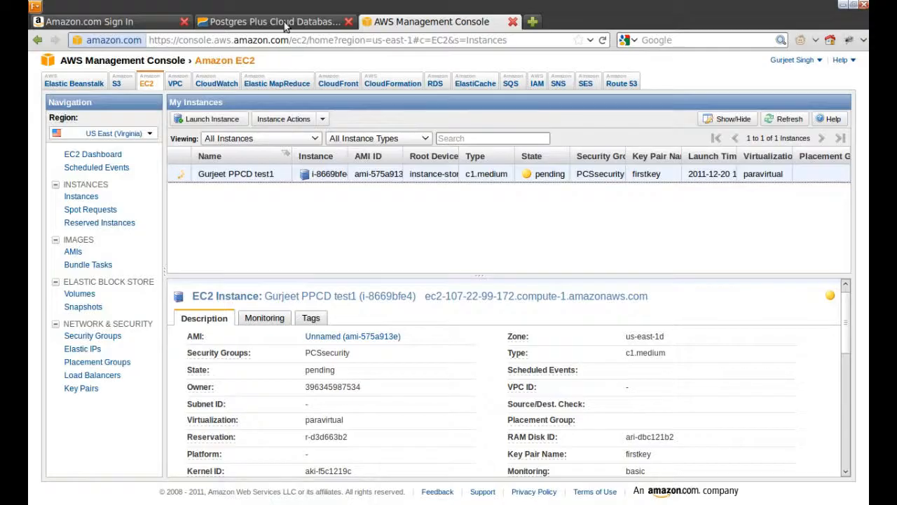
click(303, 23)
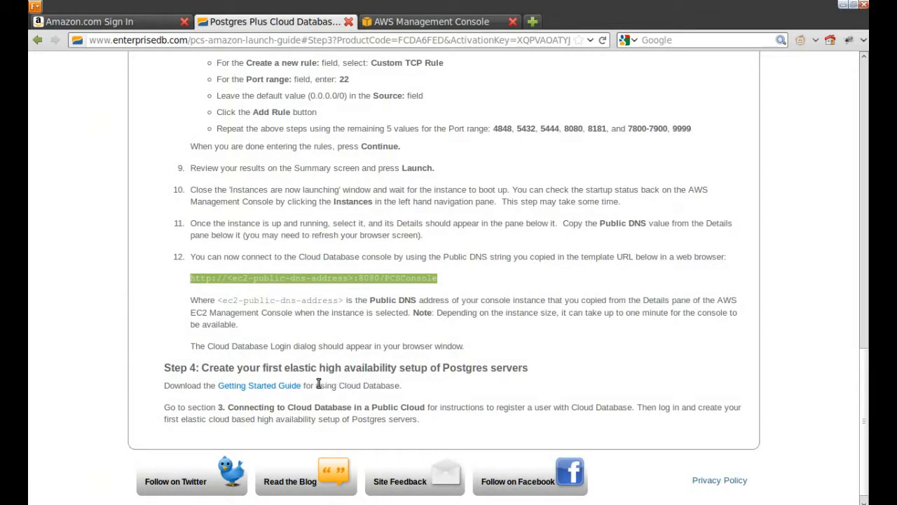
Step: Highlight Step 4's section 3 reference, then Step 3's 'Access Key ID and Secret Key' mention
drag(316, 385, 338, 385)
drag(218, 408, 424, 407)
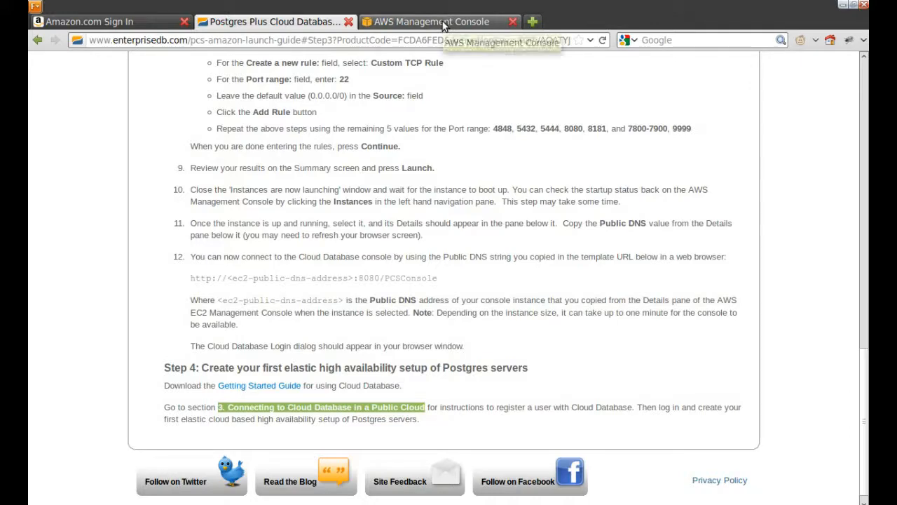
scroll(501, 289, up, 6)
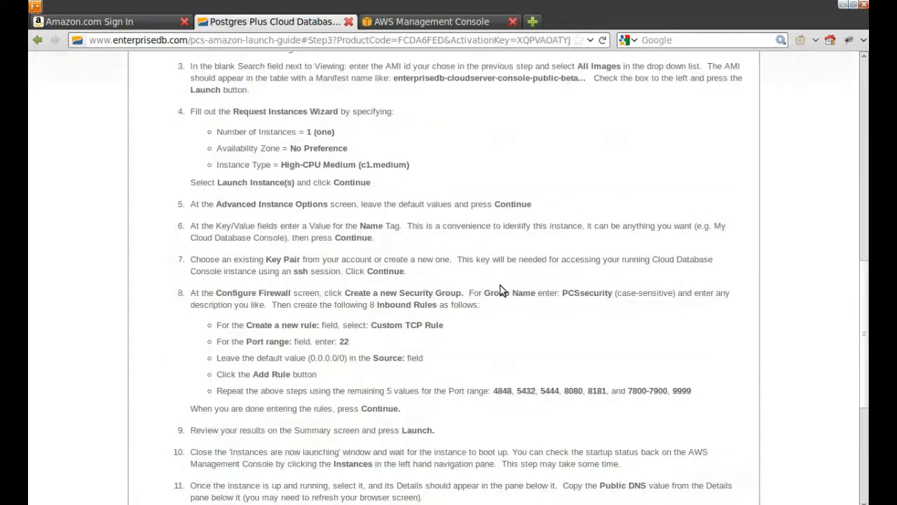
scroll(501, 289, up, 2)
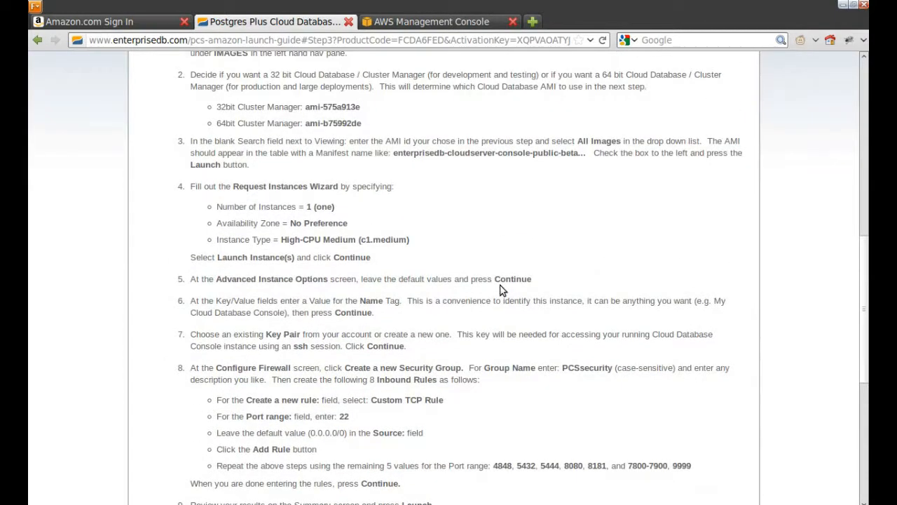
scroll(500, 290, up, 3)
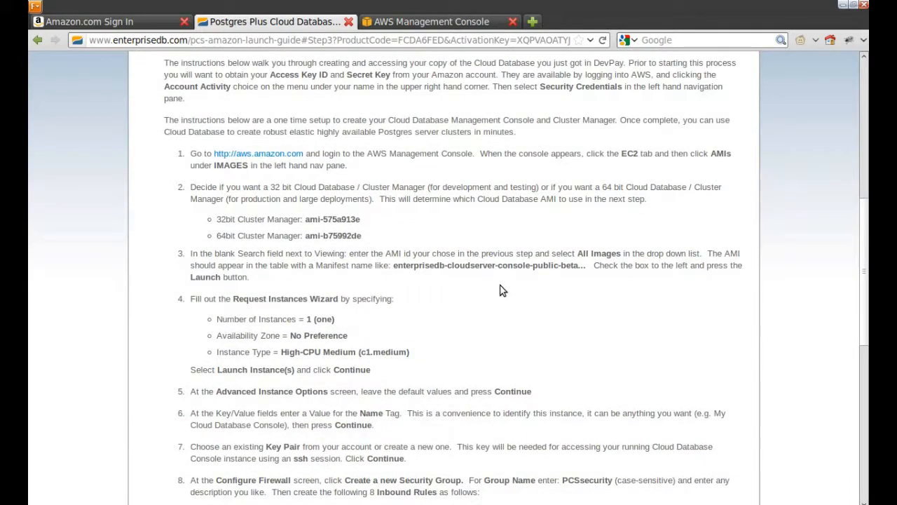
scroll(501, 289, up, 1)
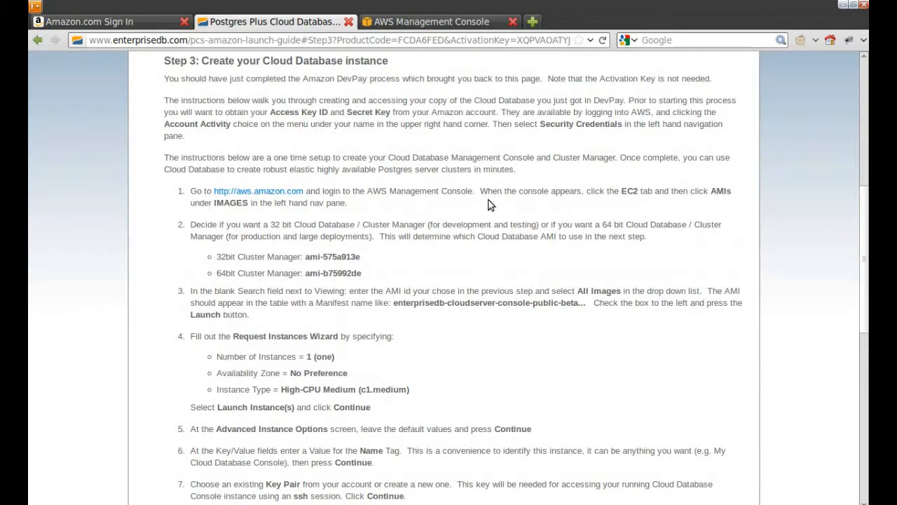
drag(276, 112, 390, 113)
Step: From the AWS account menu, go to Account Activity and then Security Credentials
click(442, 22)
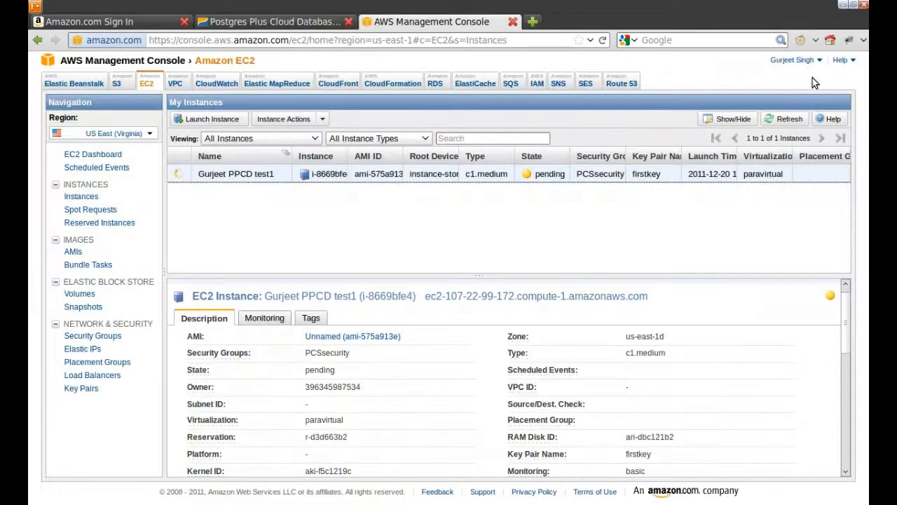
click(792, 60)
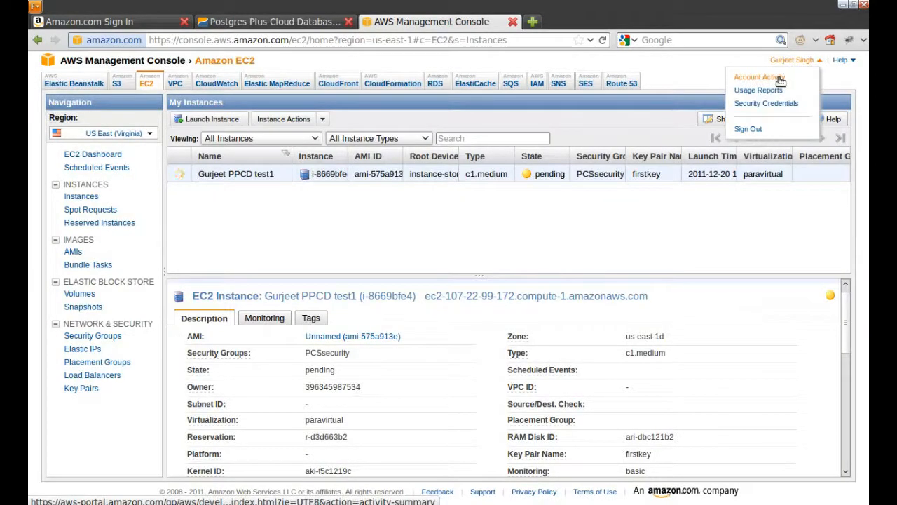
click(778, 78)
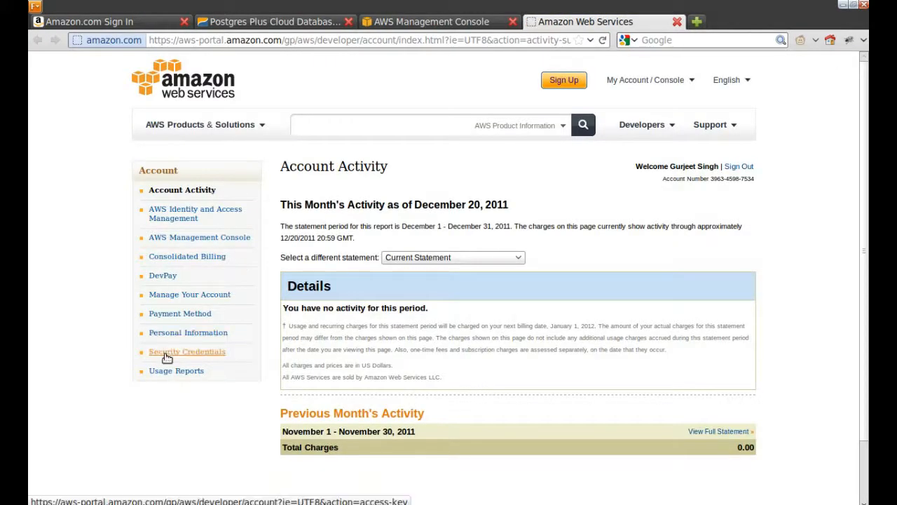
click(166, 355)
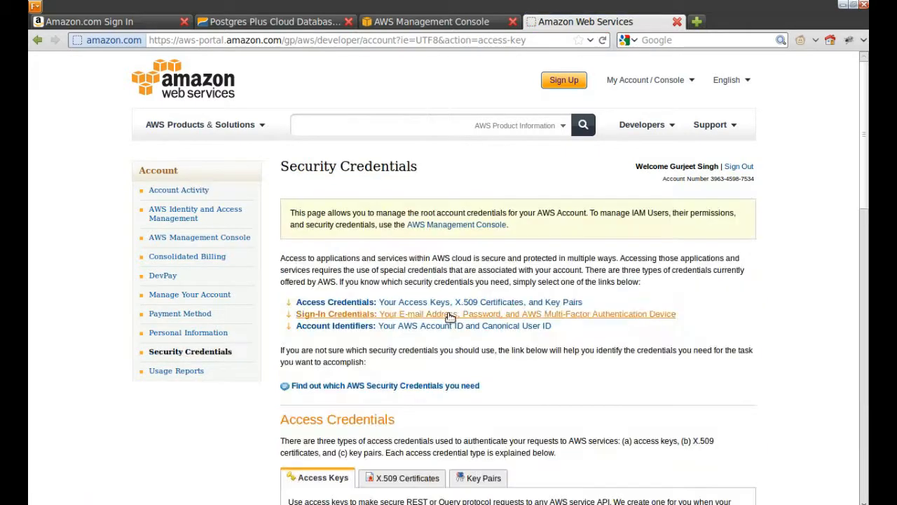
Step: Copy the Access Key ID into the gedit notes on its own line
scroll(452, 319, down, 6)
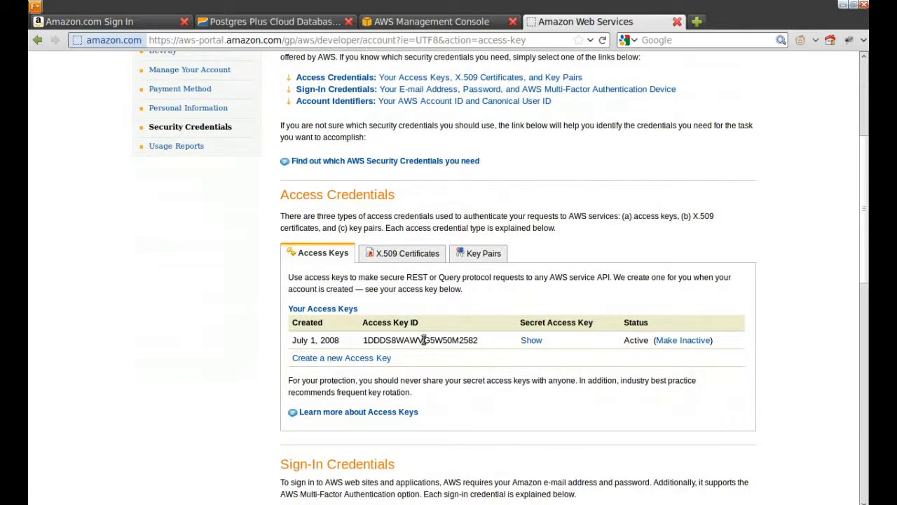
double_click(423, 340)
key(ctrl+c)
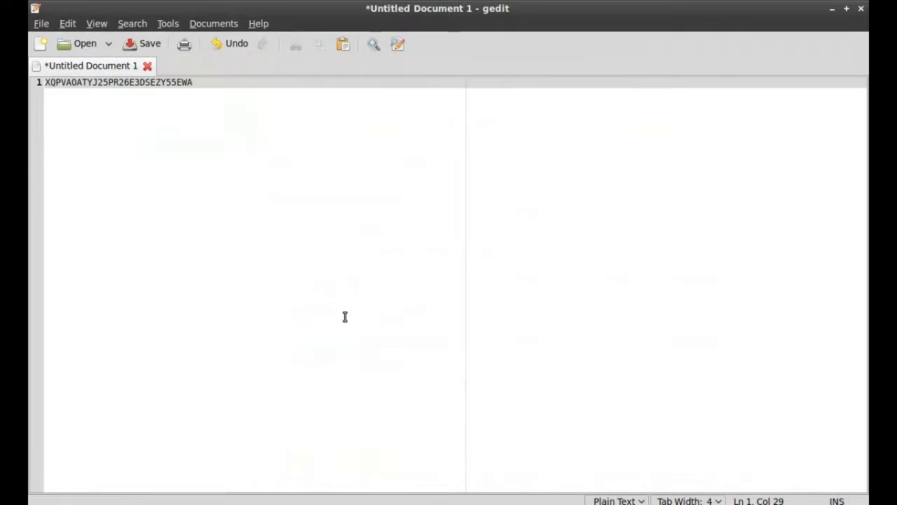
key(Return)
key(Return)
key(ctrl+v)
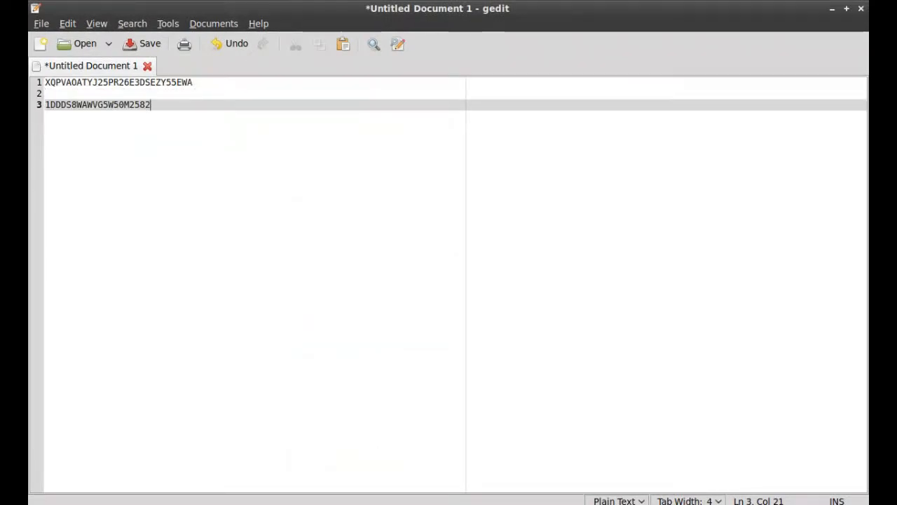
key(Return)
key(Return)
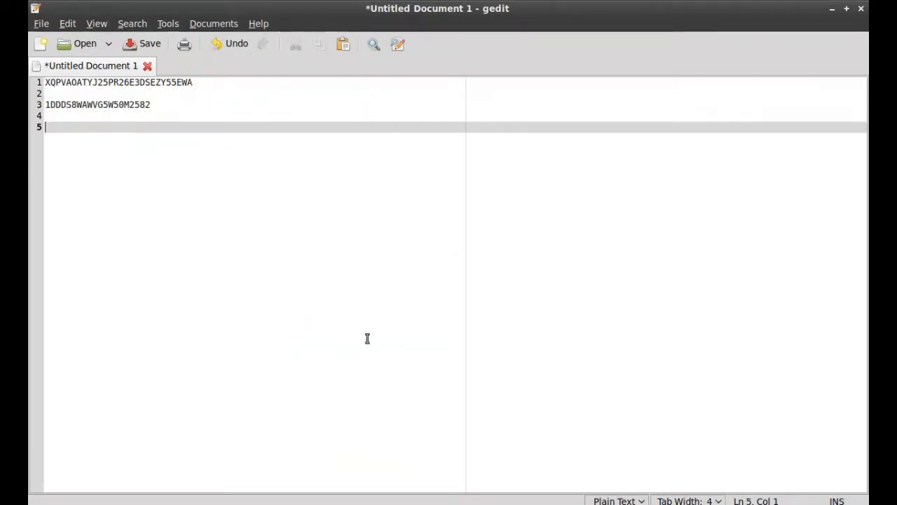
Step: Reveal the Secret Access Key, paste it into the notes, and close the popup
key(alt+Tab)
click(531, 340)
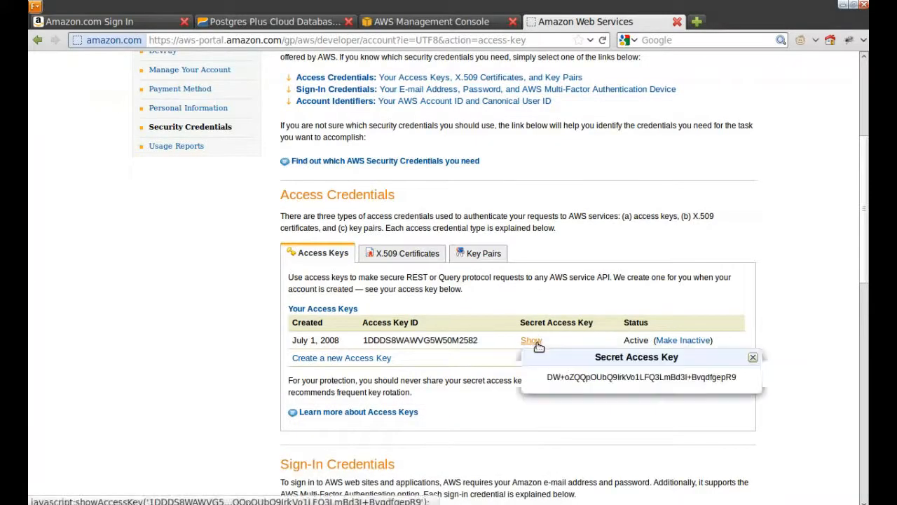
double_click(612, 378)
triple_click(612, 378)
double_click(612, 378)
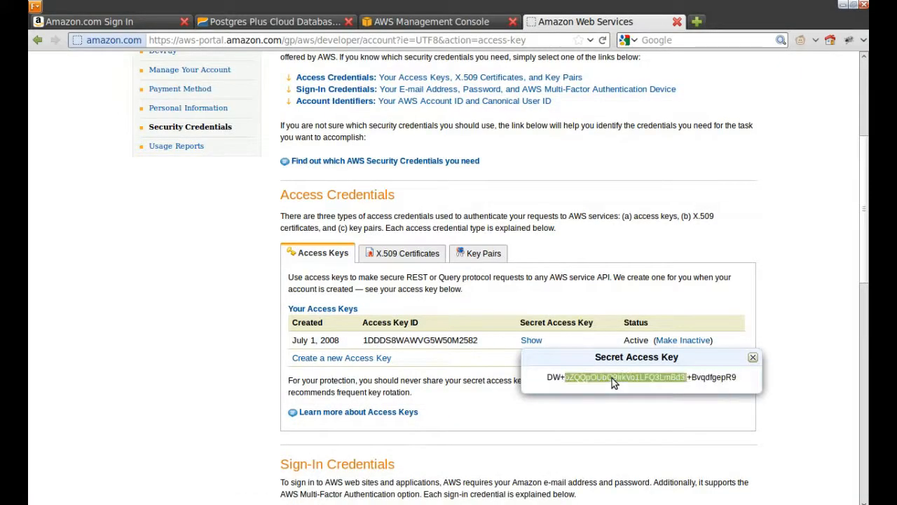
triple_click(612, 378)
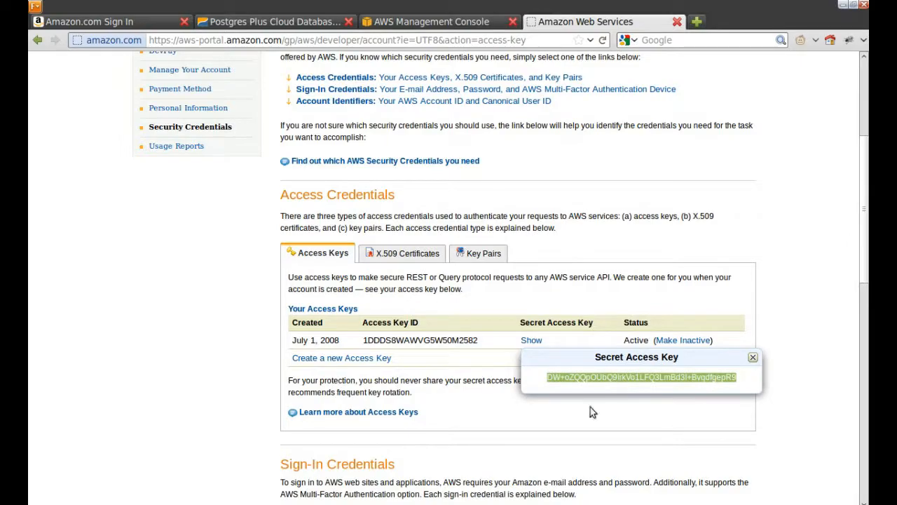
key(alt+Tab)
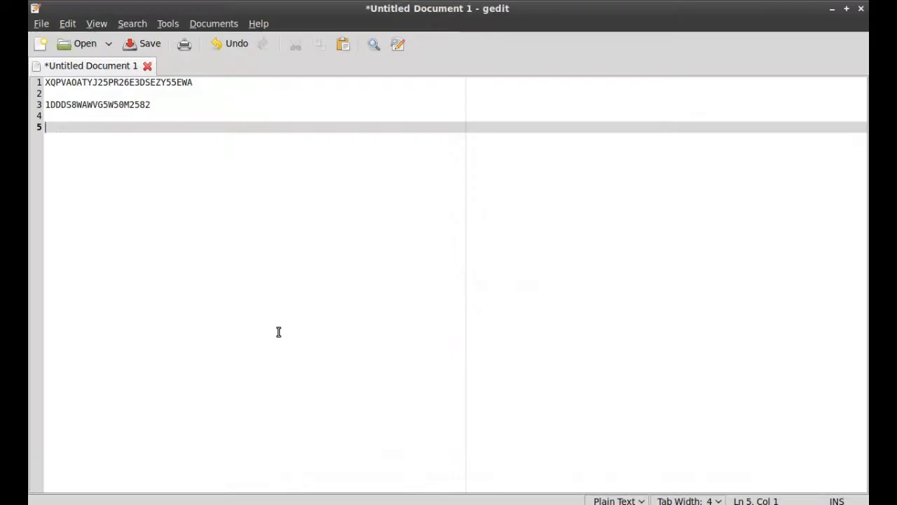
key(Up)
key(ctrl+v)
key(Return)
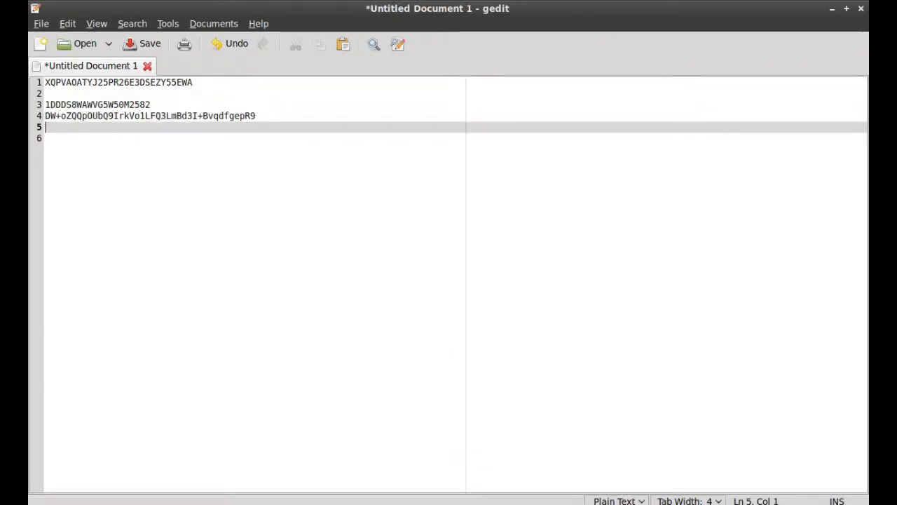
key(alt+Tab)
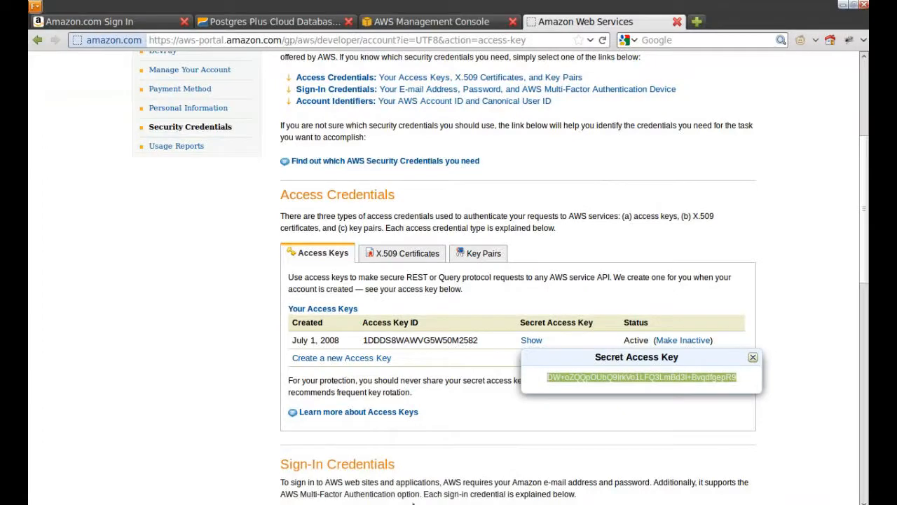
click(755, 358)
click(432, 22)
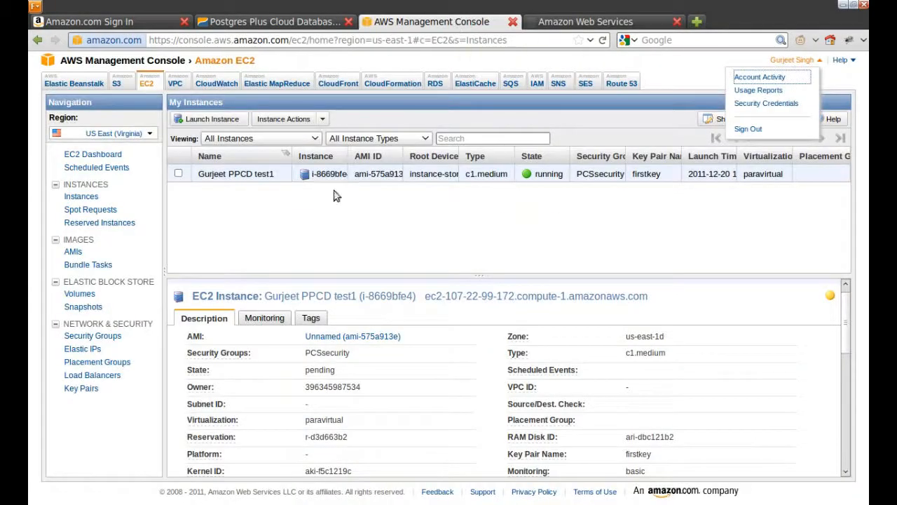
Step: Copy the running instance's Public DNS from the AWS Management Console and open a new browser tab
click(843, 357)
drag(849, 321, 847, 382)
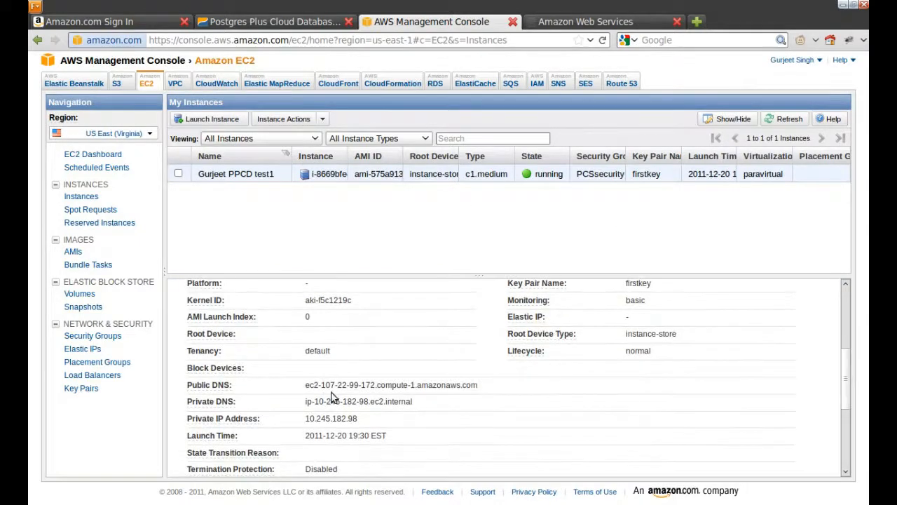
triple_click(361, 387)
key(ctrl+c)
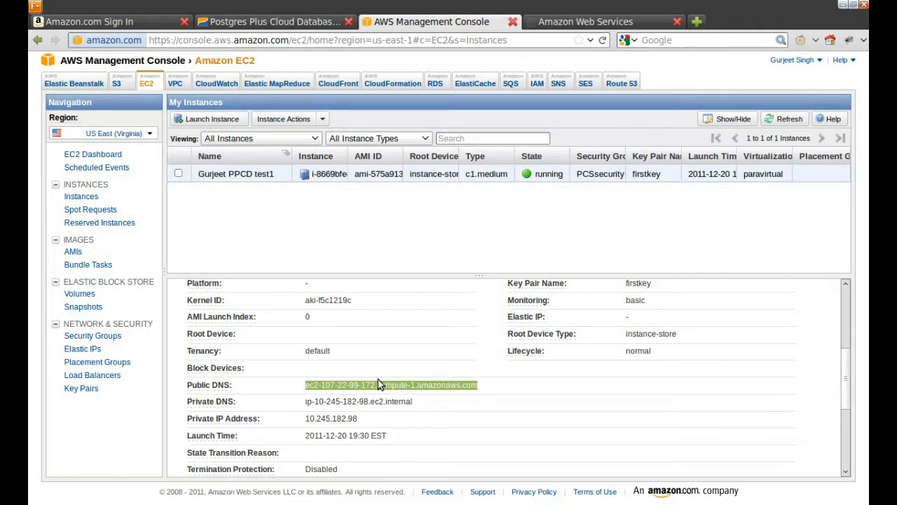
key(ctrl+alt+t)
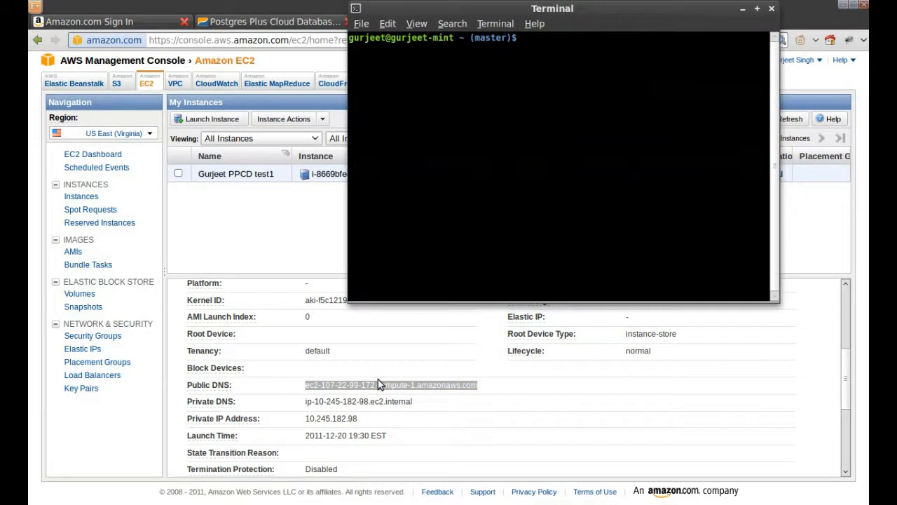
key(alt+Tab)
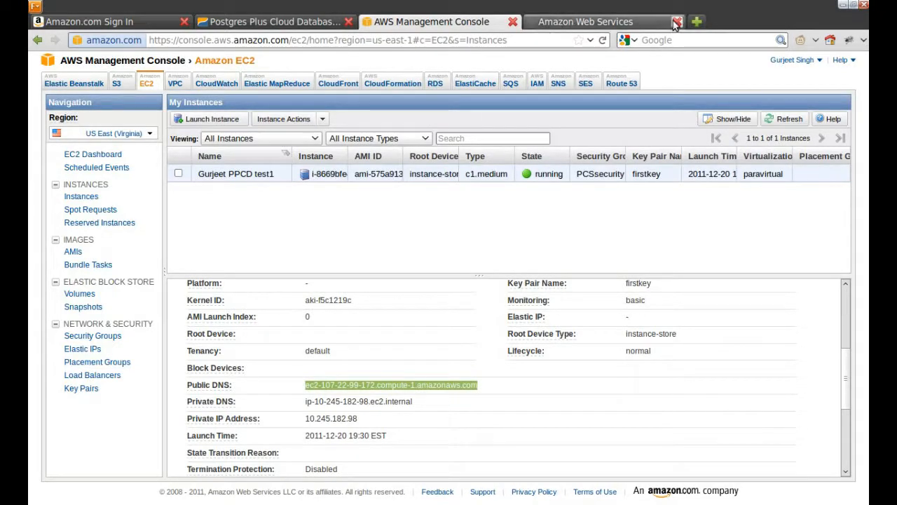
key(ctrl+t)
Step: Load ec2-107-22-99-172.compute-1.amazonaws.com:8080/PCSConsole and go to the Postgres Plus Cloud Server login page
key(ctrl+v)
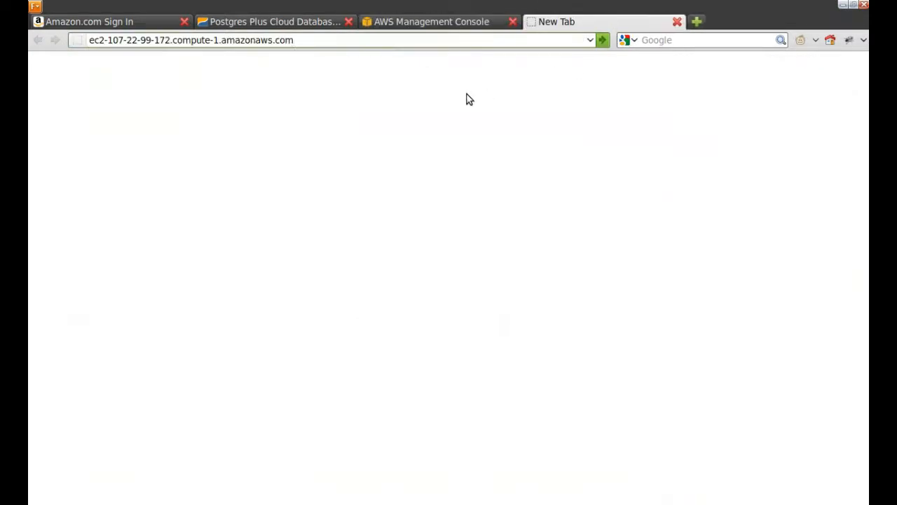
text(:8080/PCSConsole)
key(Return)
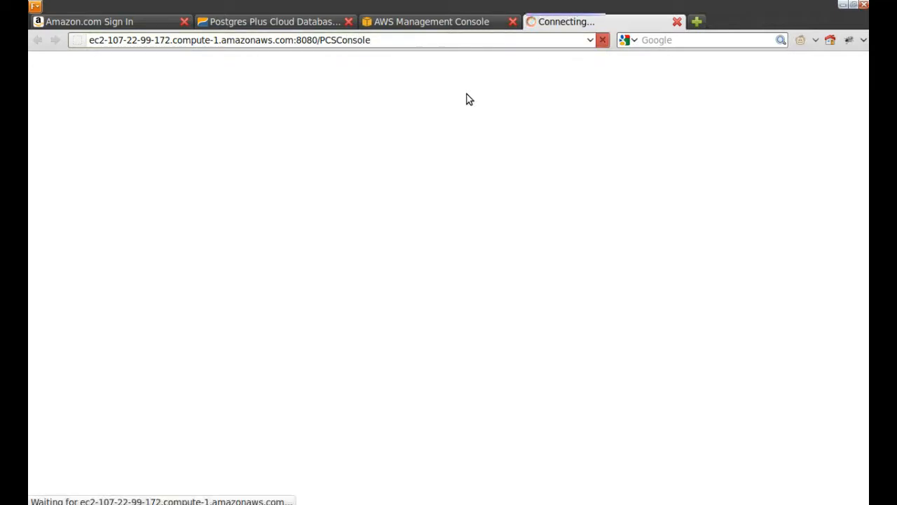
click(456, 24)
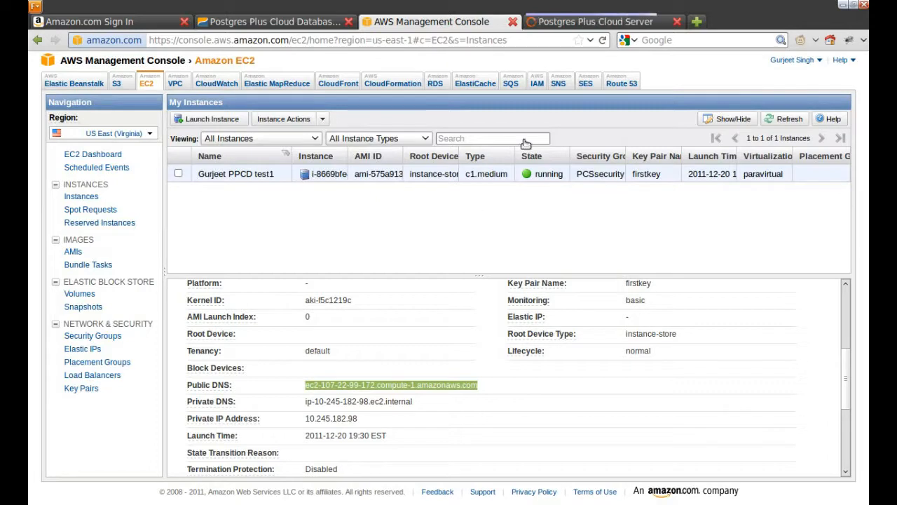
click(593, 24)
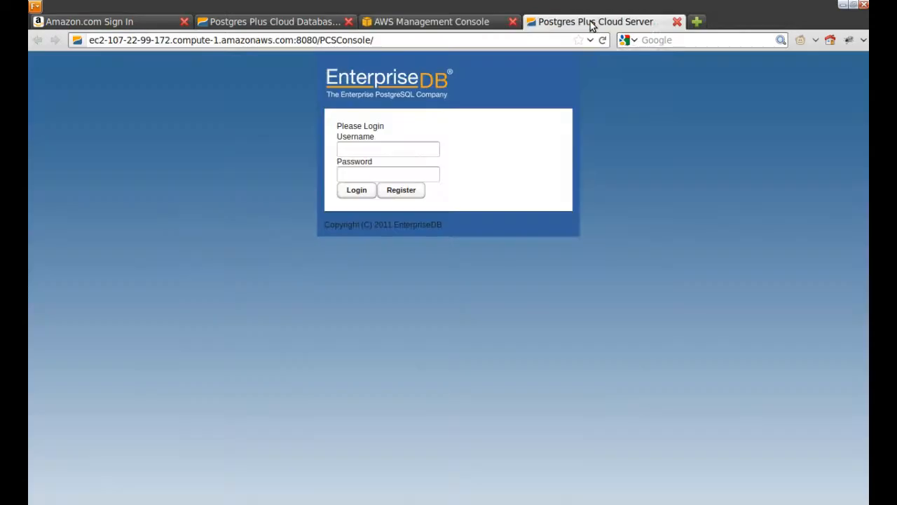
Step: Start registering a new console user and enter the user's first and last name
click(396, 149)
click(411, 193)
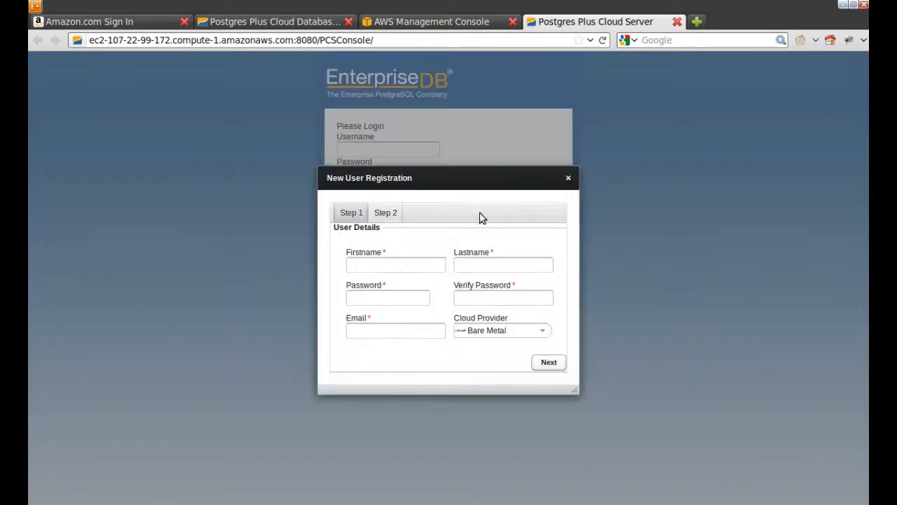
click(394, 270)
text(Gujreet)
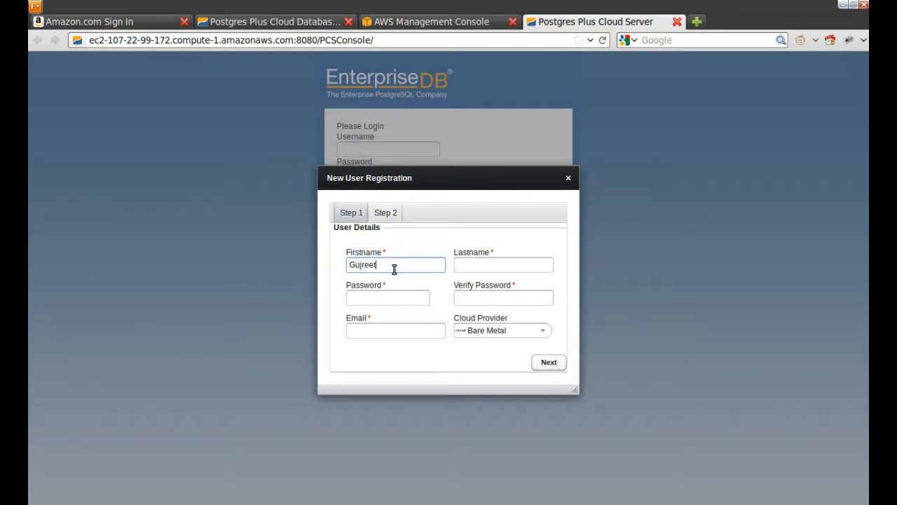
key(ctrl+a)
key(Tab)
Step: Enter and confirm the account password, then fill in the user's e-mail address
key(Tab)
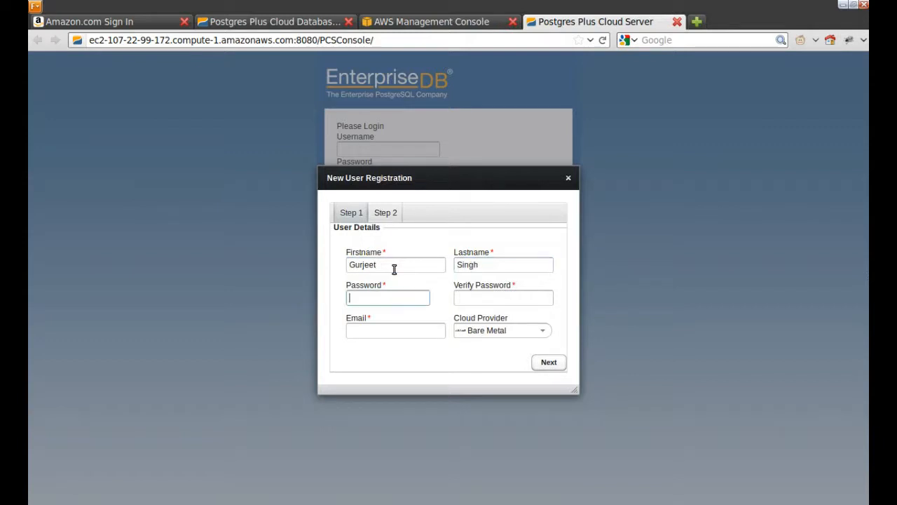
text(••••••)
key(Tab)
text(••••••)
key(Tab)
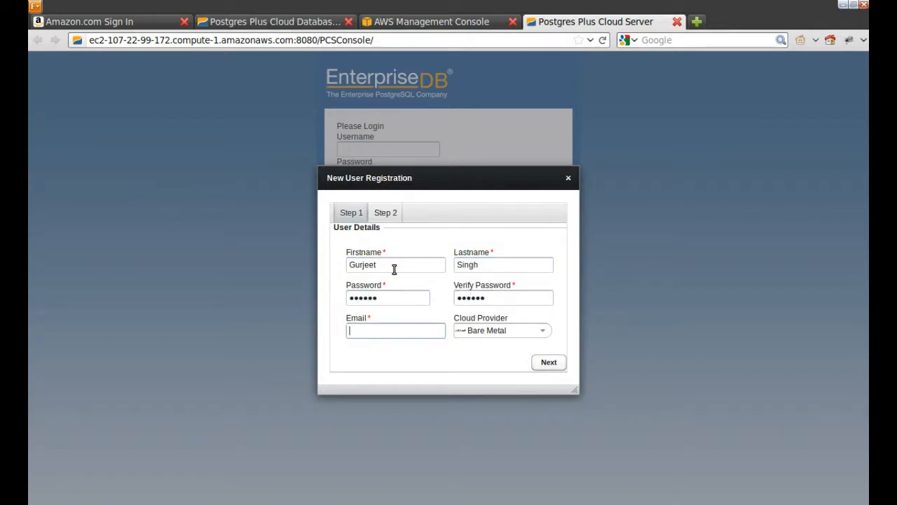
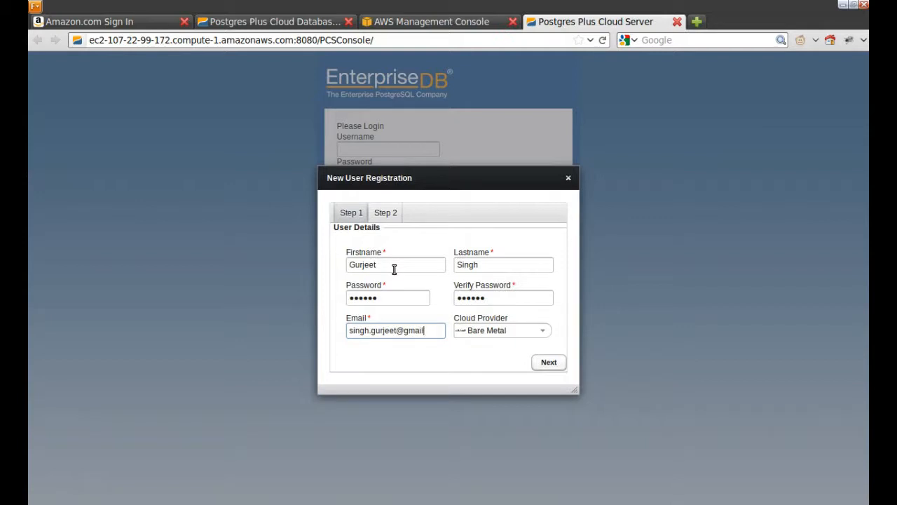
Step: Choose Amazon EC2 as the cloud provider and continue to the credentials step
mouse_move(413, 329)
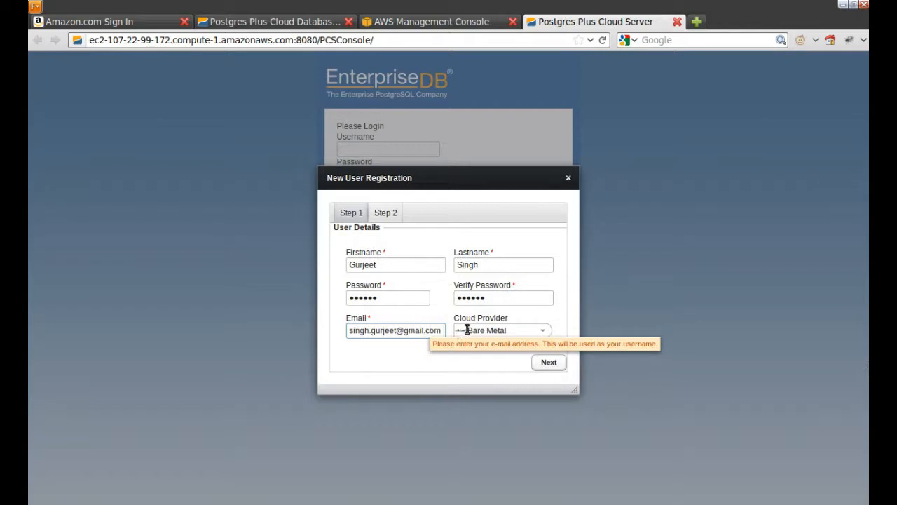
click(539, 331)
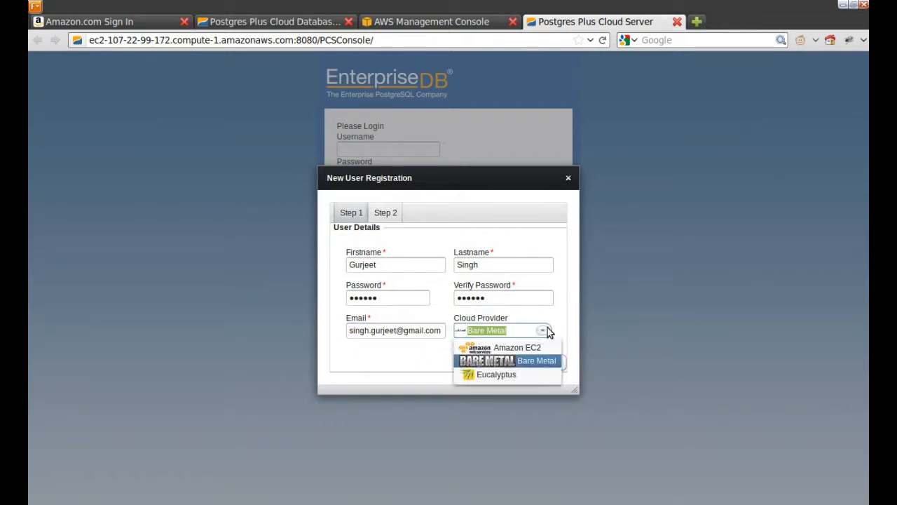
click(524, 349)
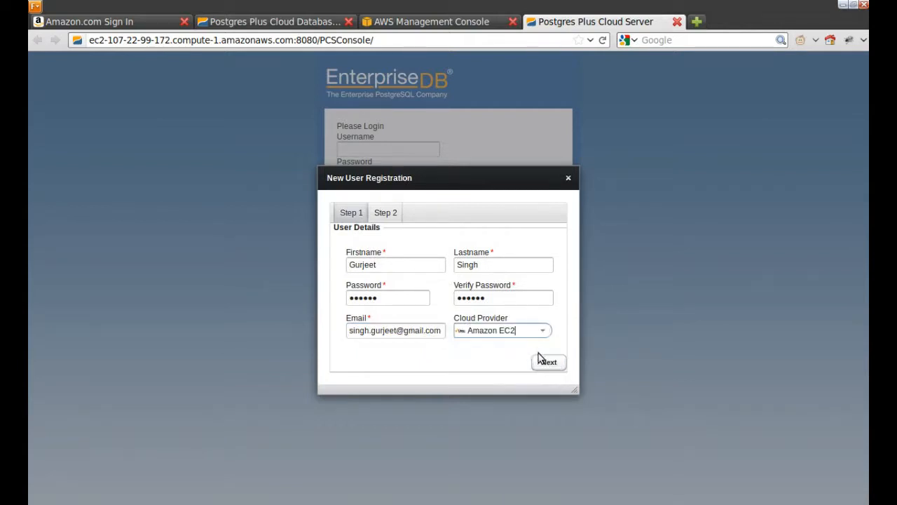
click(547, 363)
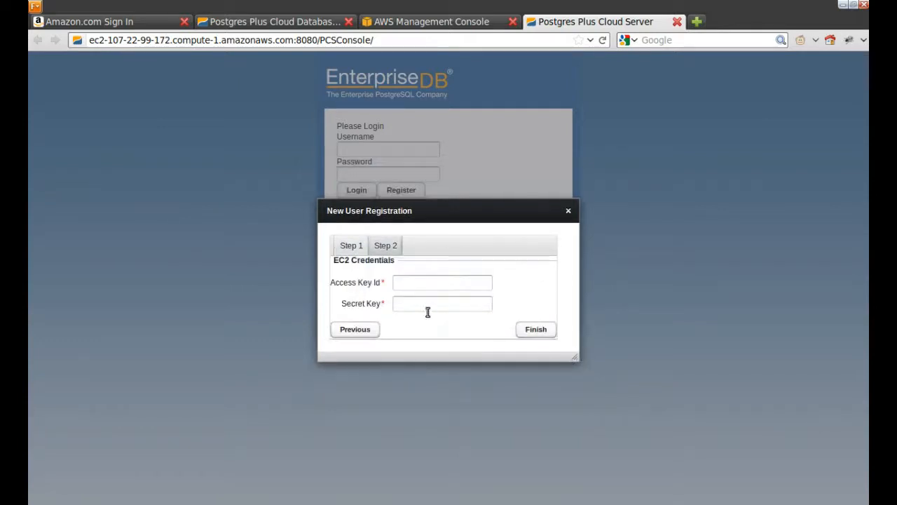
Step: Copy the EC2 access key from gedit into the Access Key Id field
key(alt+Tab)
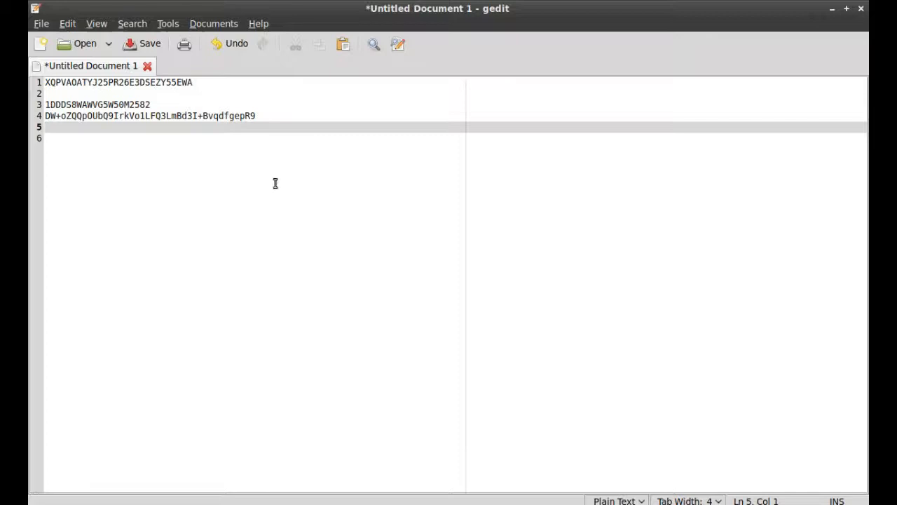
double_click(118, 105)
triple_click(242, 106)
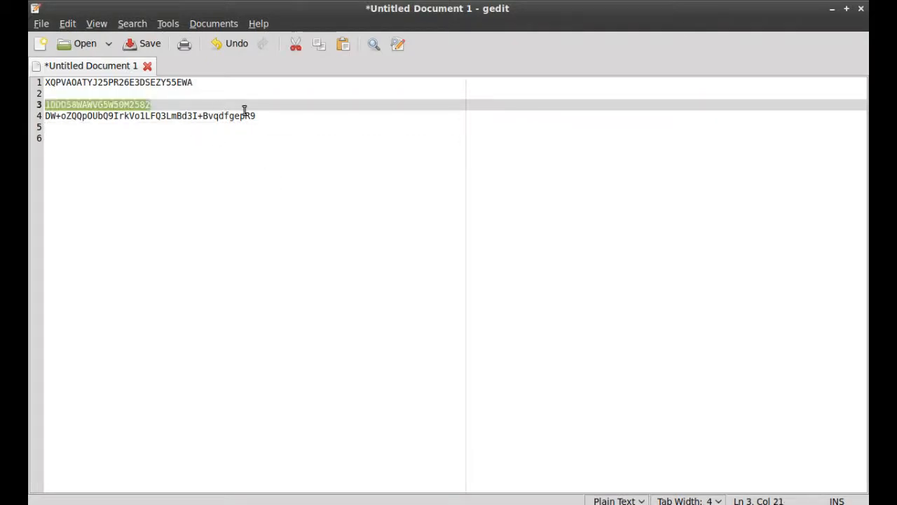
key(ctrl+c)
key(alt+Tab)
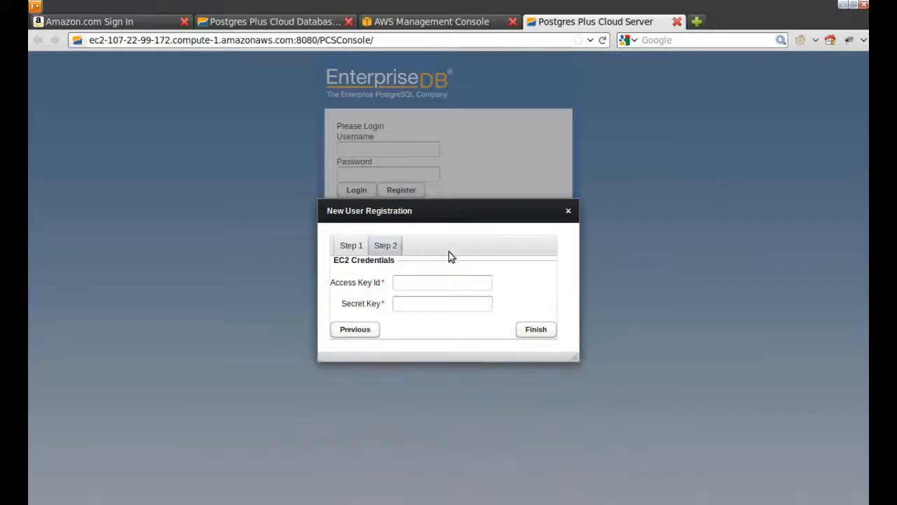
click(431, 283)
key(ctrl+v)
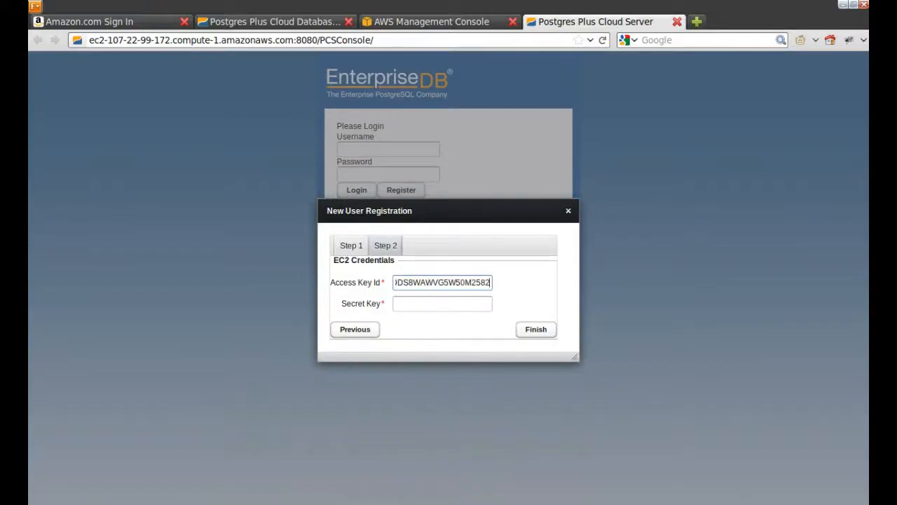
Step: Copy the secret key from gedit into the Secret Key field and finish registration
key(alt+Tab)
click(151, 116)
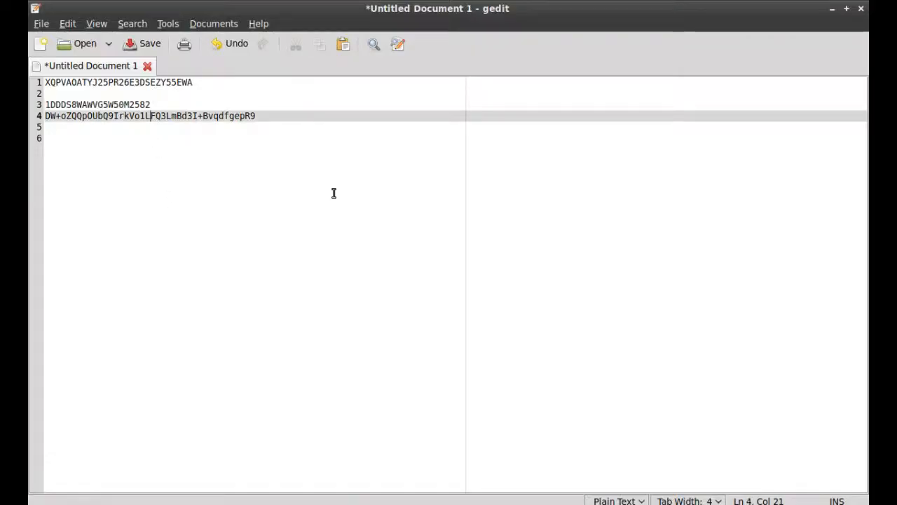
key(Home)
key(shift+End)
key(ctrl+c)
key(alt+Tab)
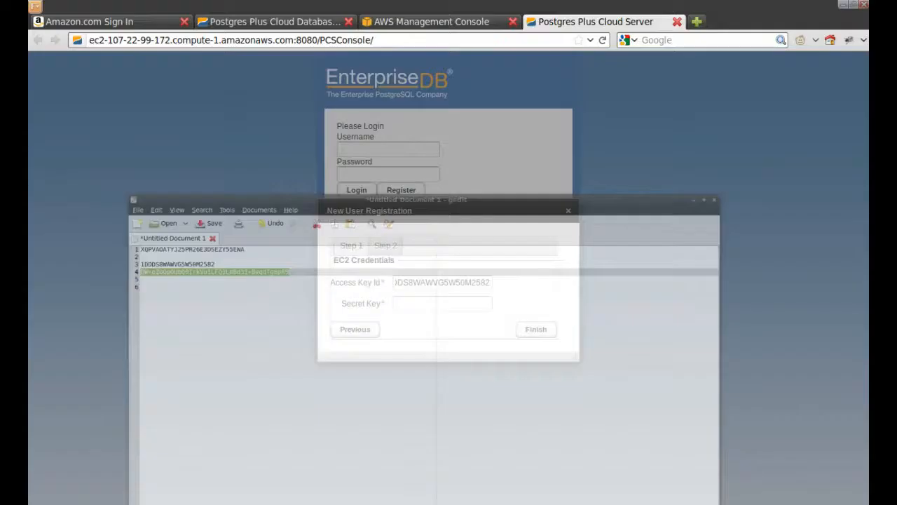
click(453, 299)
key(ctrl+v)
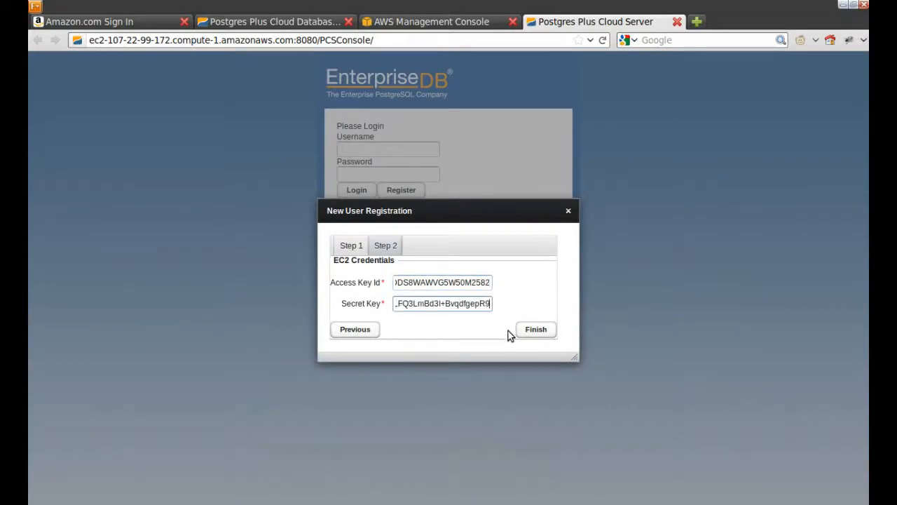
click(539, 332)
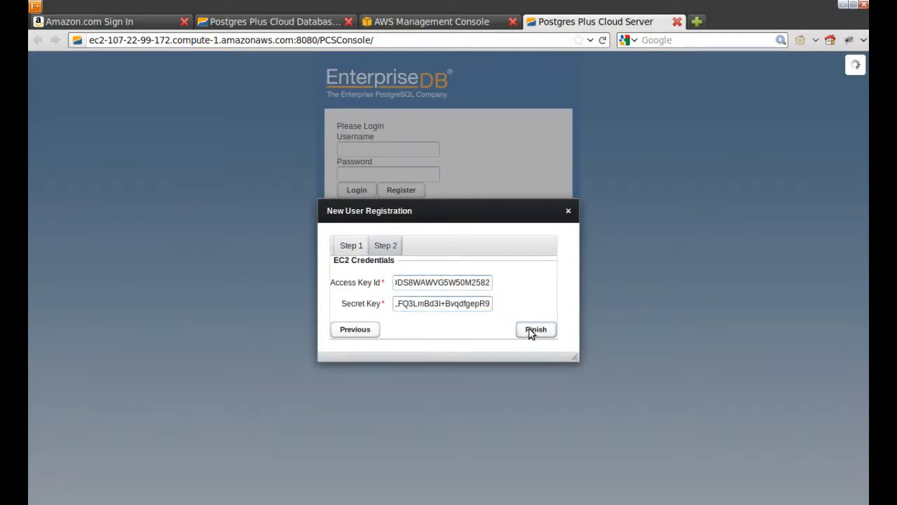
click(526, 334)
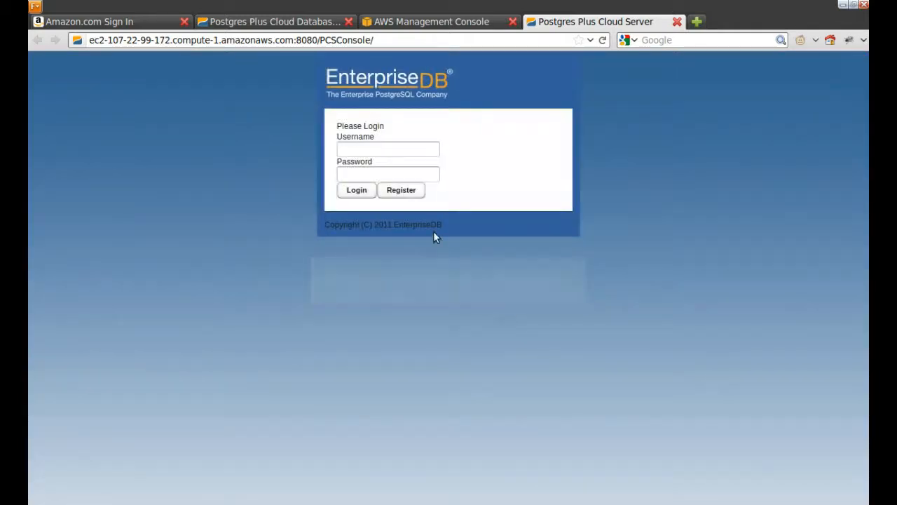
Step: Log in with the newly registered user's e-mail address and password
click(386, 149)
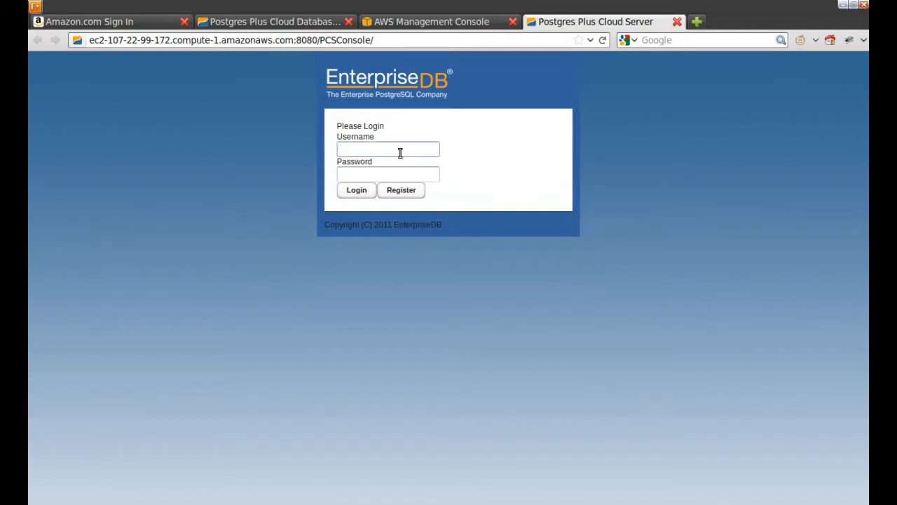
key(Tab)
text(p)
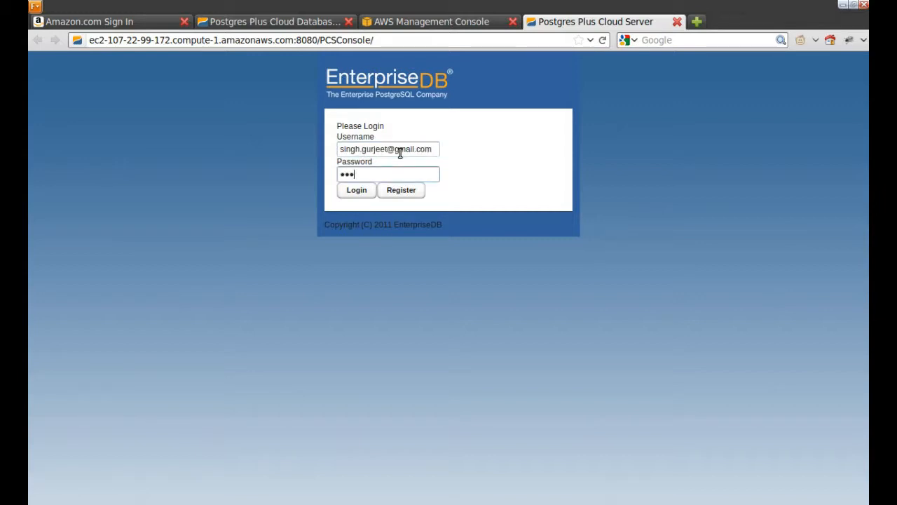
text(d)
click(357, 191)
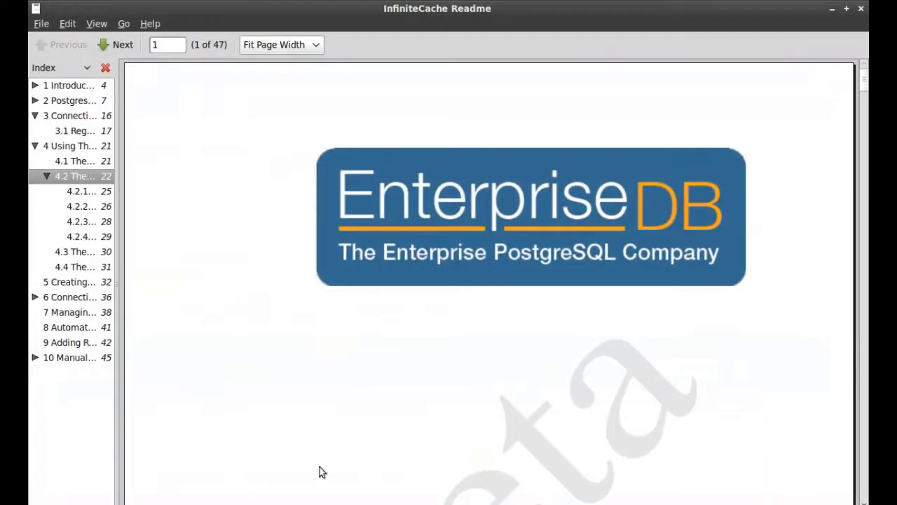
scroll(706, 151, down, 10)
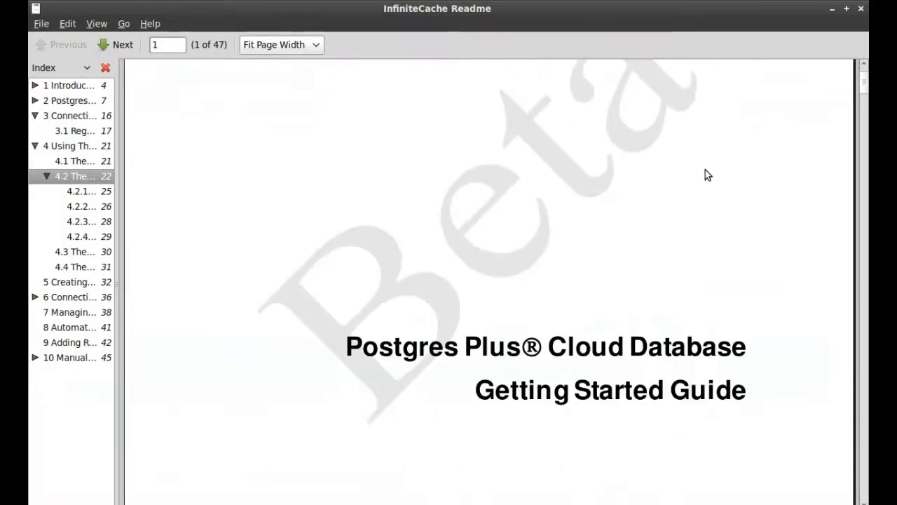
scroll(707, 184, down, 15)
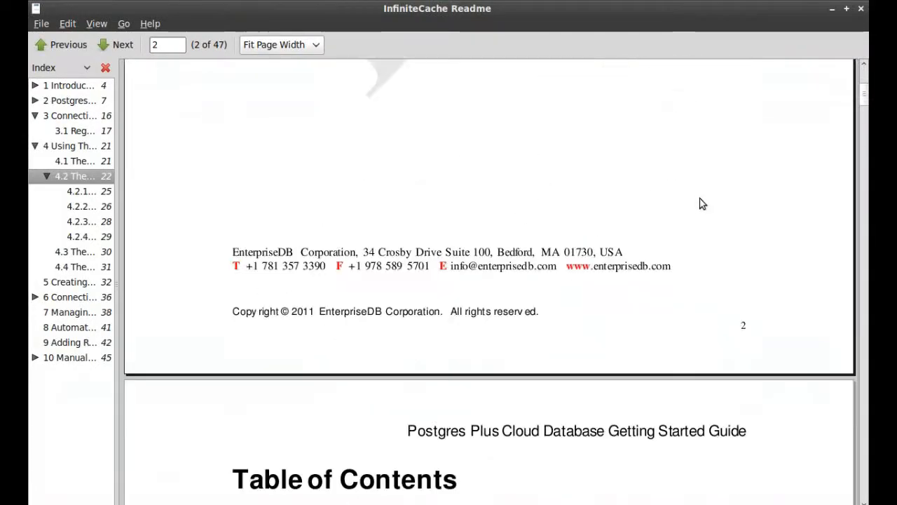
scroll(701, 206, down, 5)
scroll(441, 212, up, 2)
scroll(435, 223, down, 4)
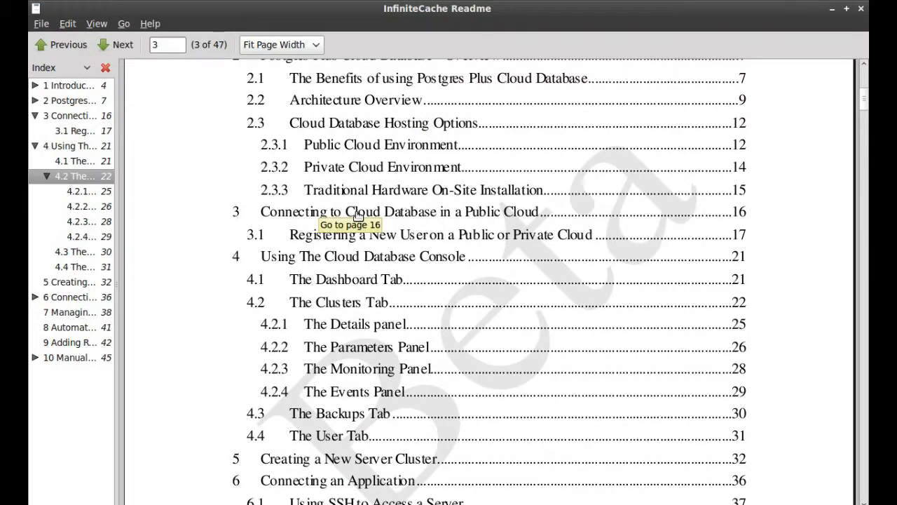
click(384, 213)
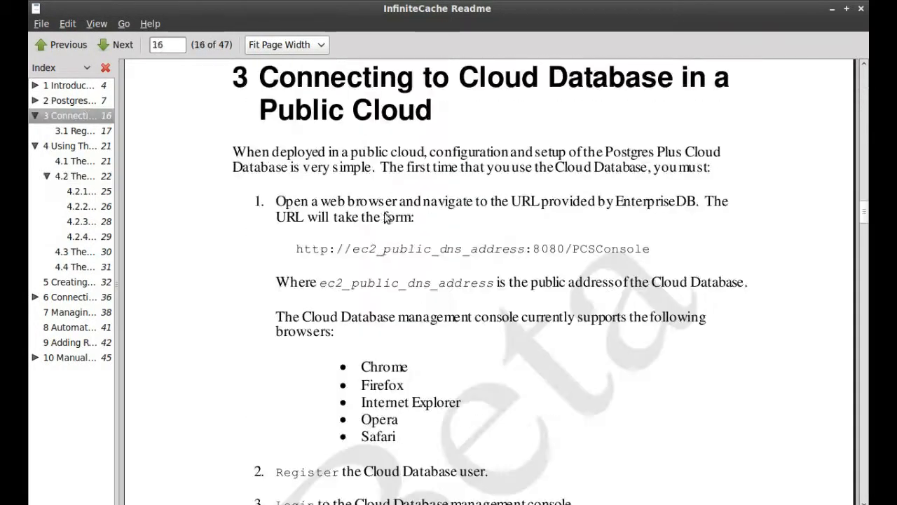
scroll(519, 222, down, 3)
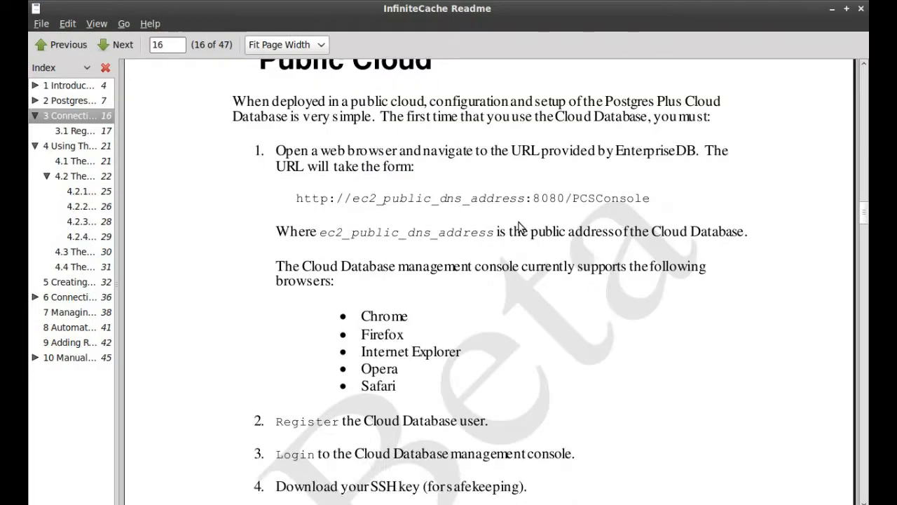
scroll(519, 222, down, 12)
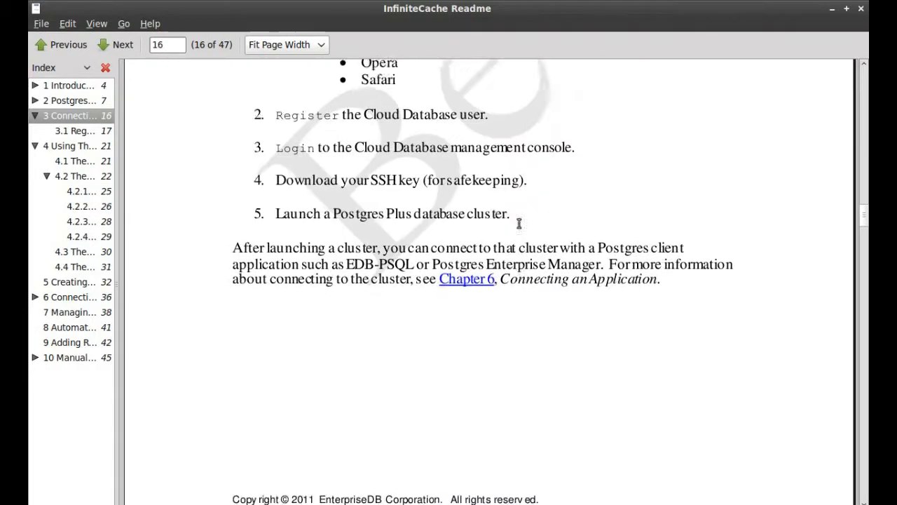
scroll(519, 224, down, 20)
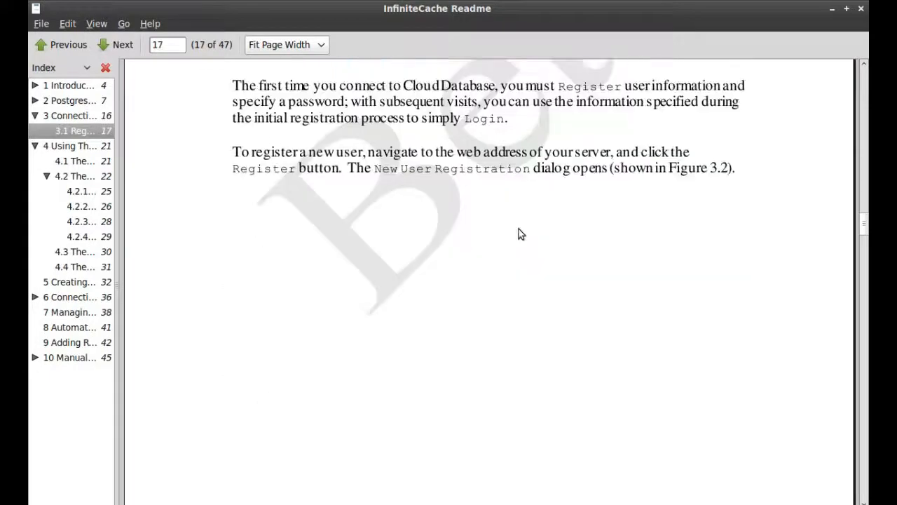
scroll(519, 242, down, 15)
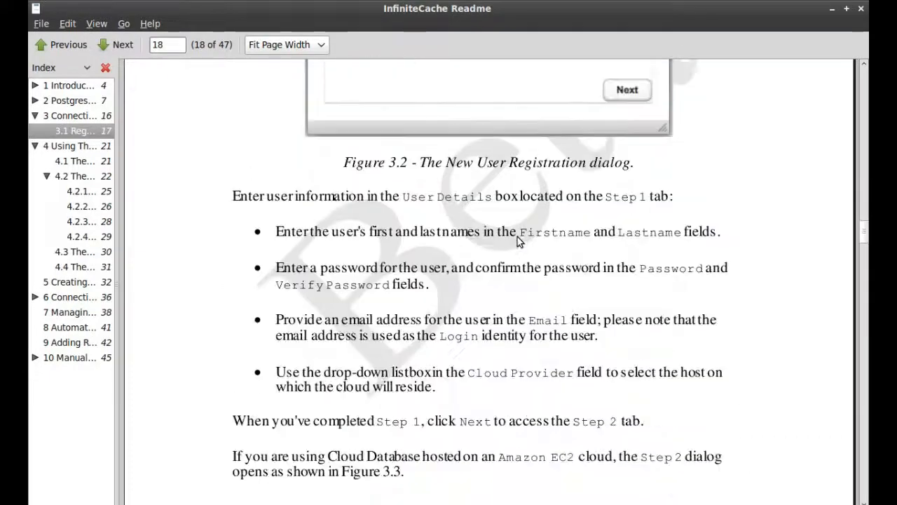
scroll(512, 251, down, 5)
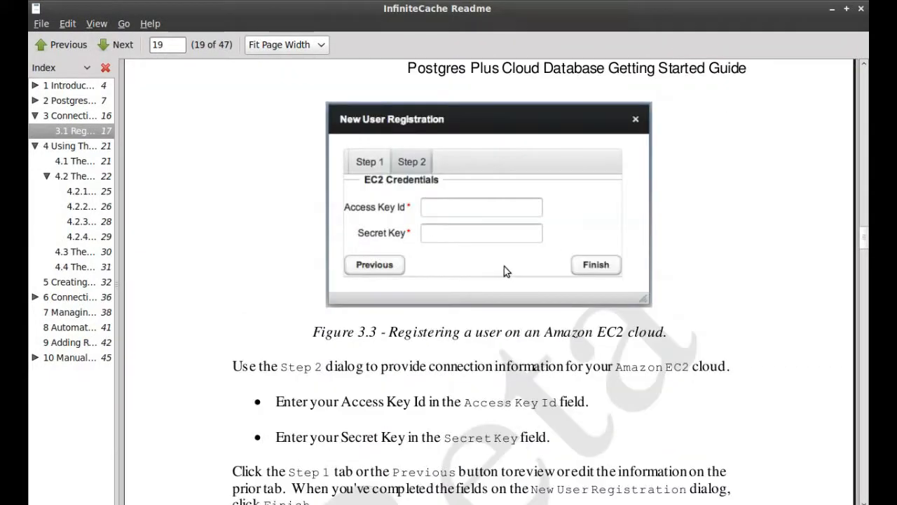
scroll(492, 264, down, 12)
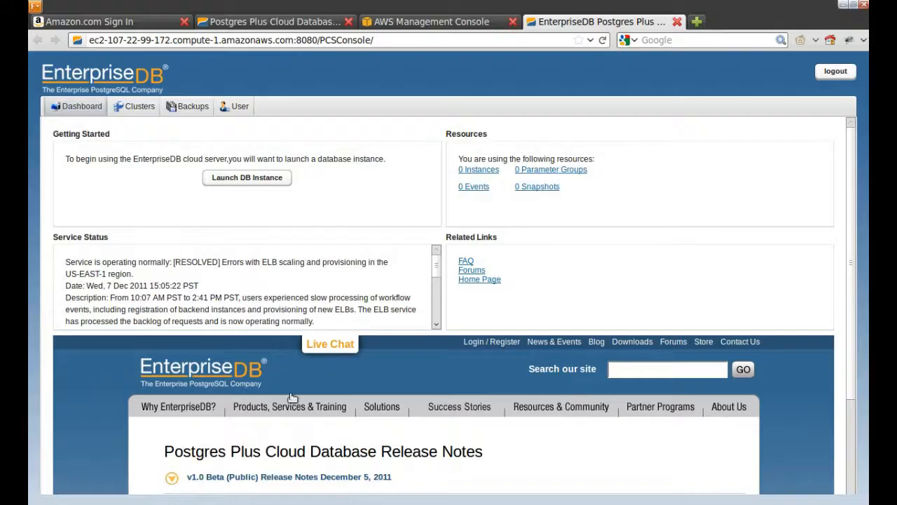
Step: Start a new cluster named test1, keeping PostgreSQL 9.1 32bit as the engine version
click(257, 180)
click(430, 232)
text(test1)
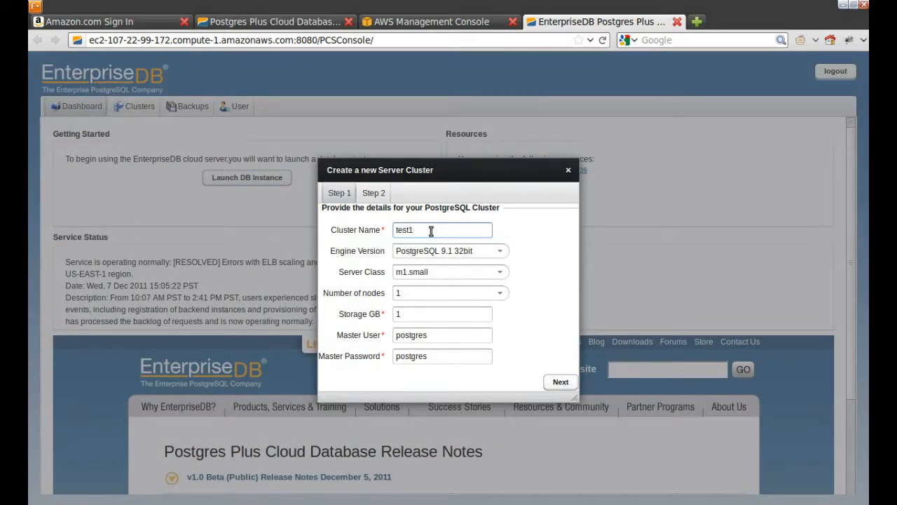
click(458, 271)
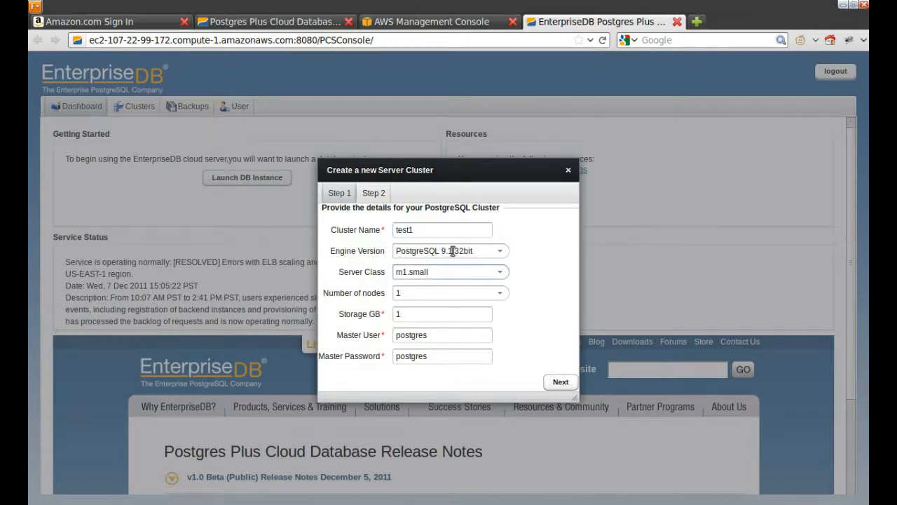
click(499, 252)
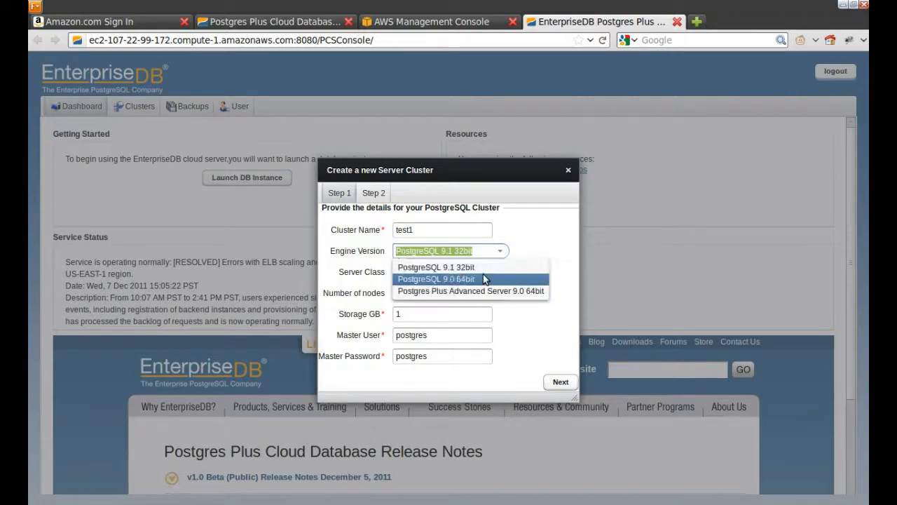
click(488, 250)
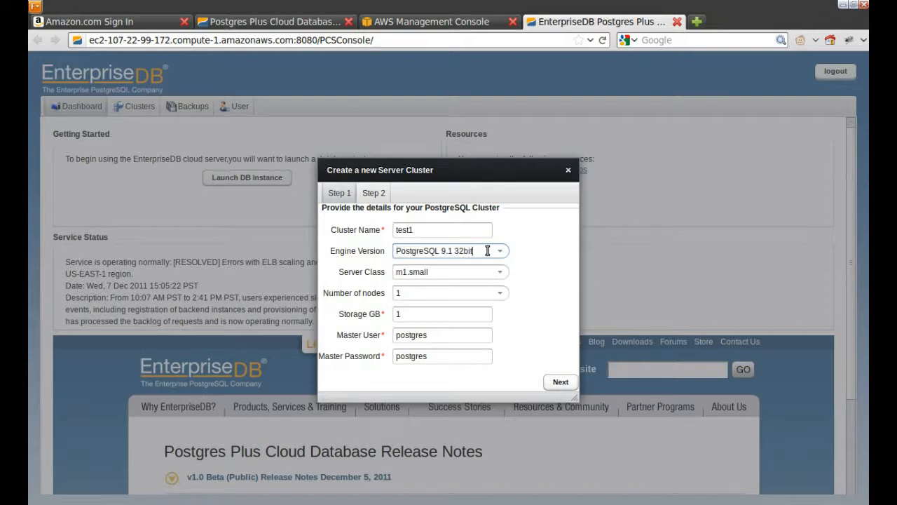
Step: Set server class c1.medium and 2 nodes, then continue to backup retention settings
click(471, 273)
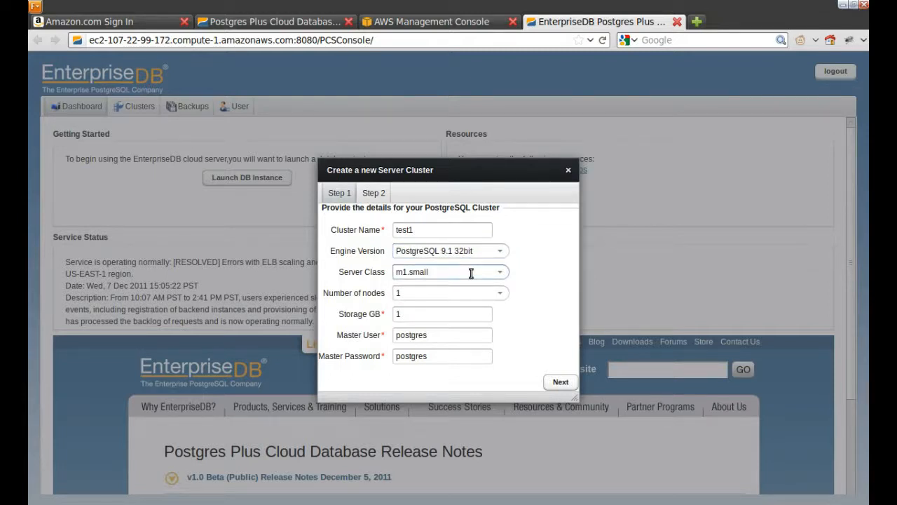
click(499, 273)
click(430, 300)
click(458, 294)
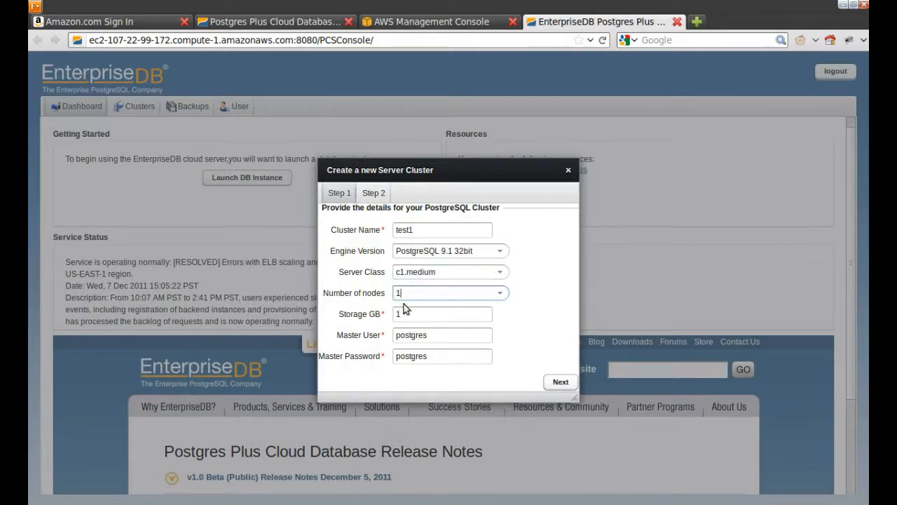
drag(406, 294, 394, 294)
click(501, 293)
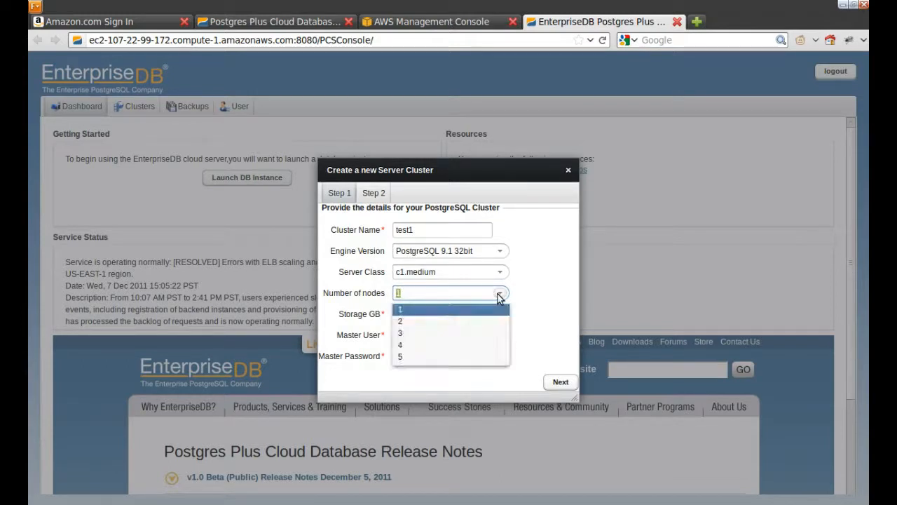
click(408, 322)
click(418, 313)
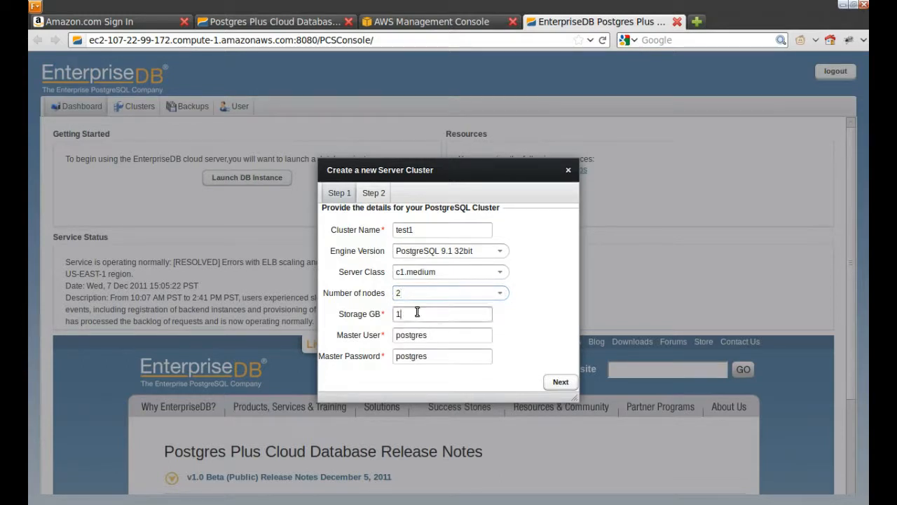
click(425, 295)
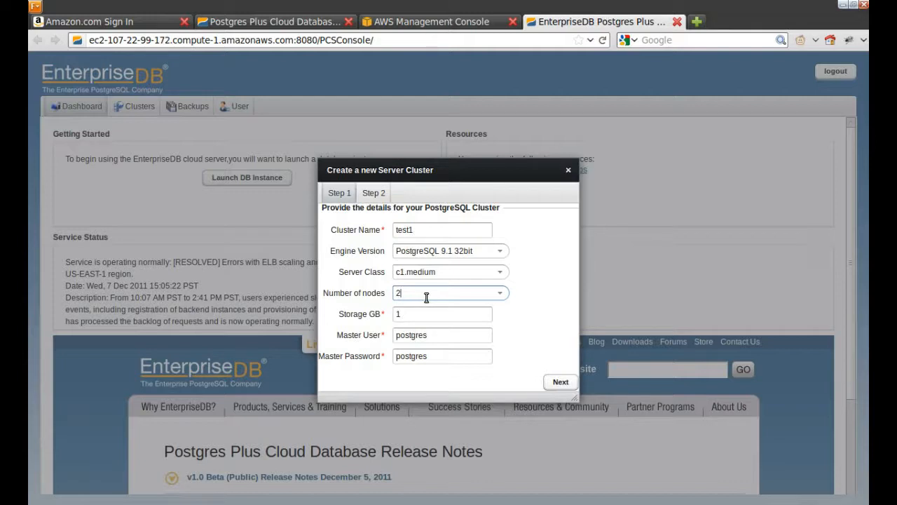
click(426, 315)
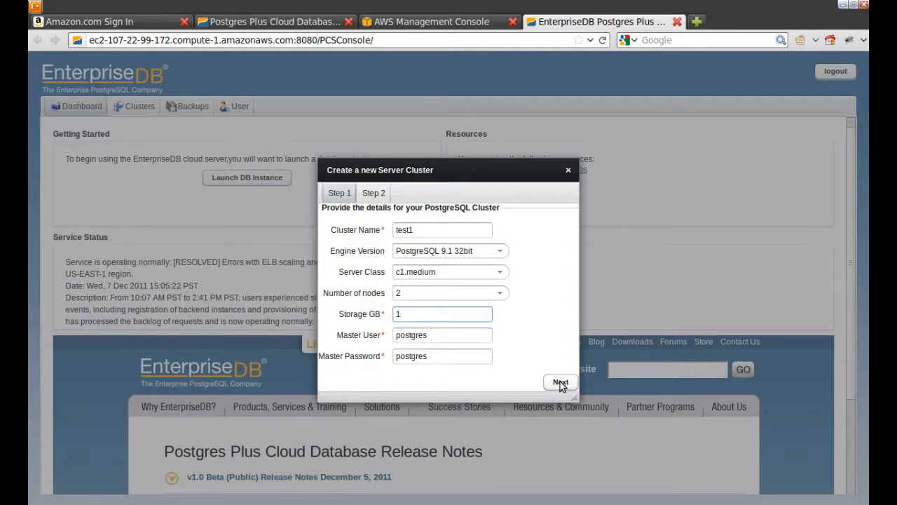
click(456, 358)
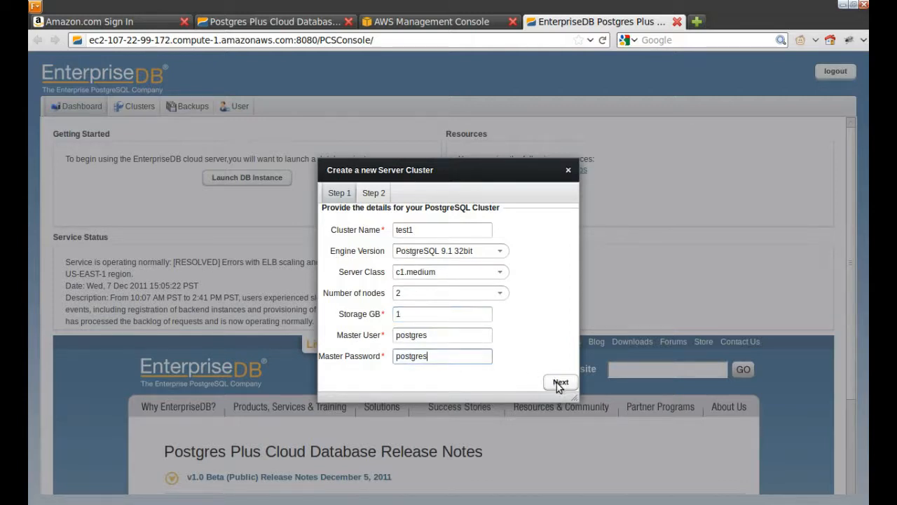
click(559, 384)
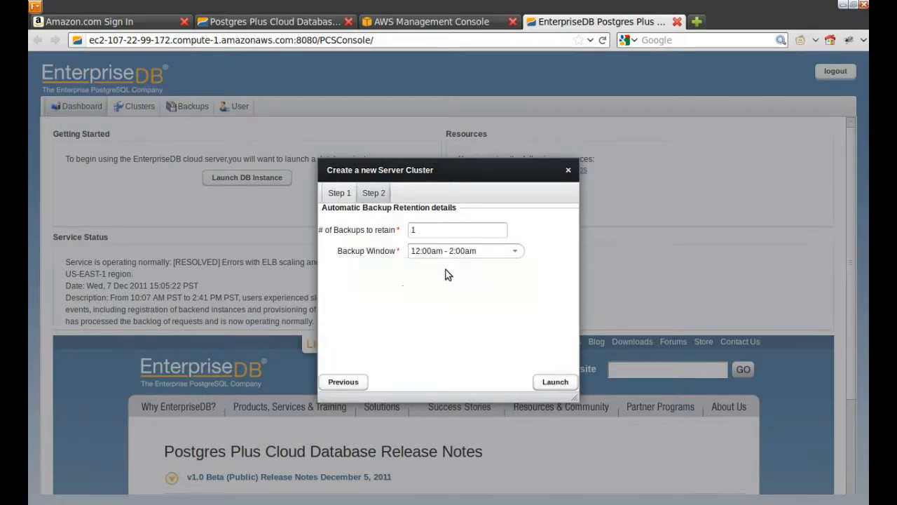
Step: Launch test1 with 1 backup retained (12:00am–2:00am window) and close the creation notice
click(548, 384)
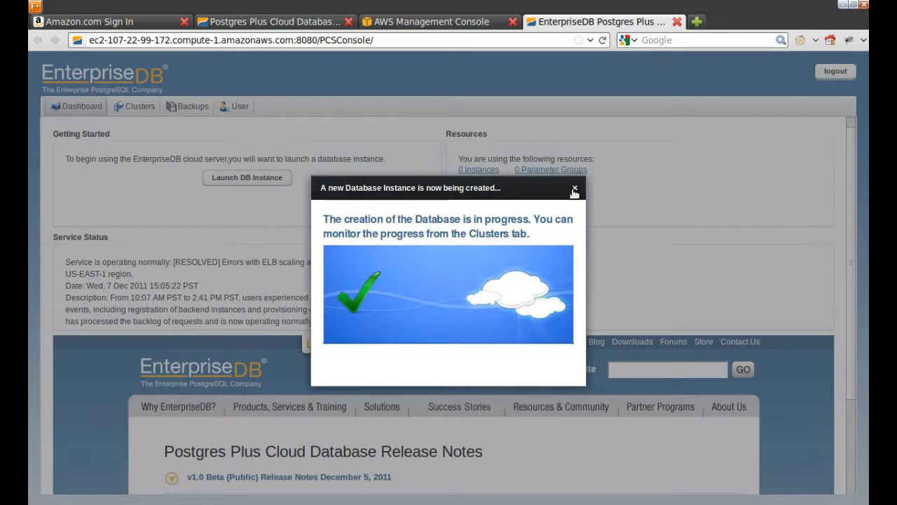
click(574, 189)
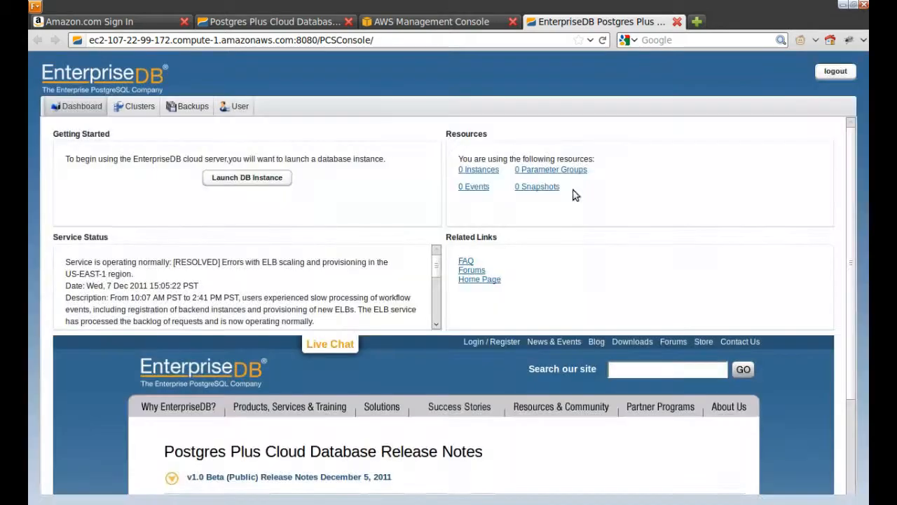
Step: Select test1 in the Clusters list and check its Initializing status and creation event
click(143, 109)
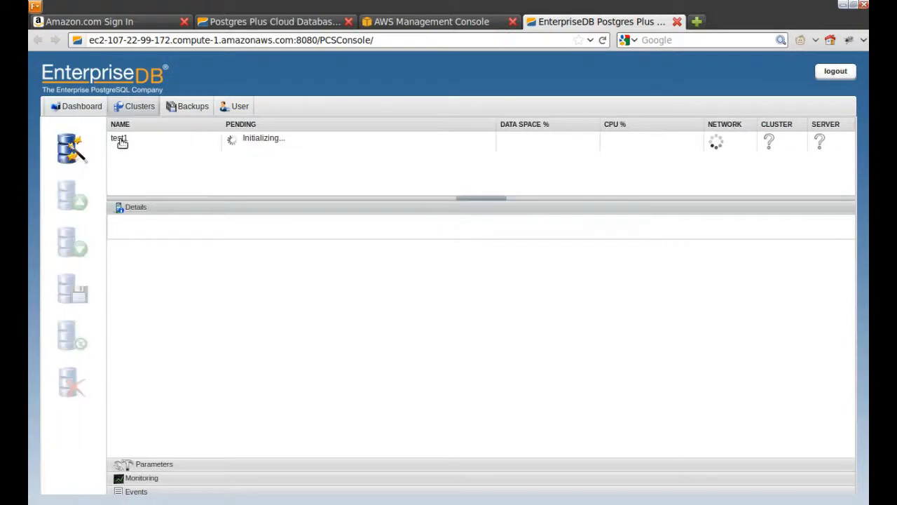
click(119, 140)
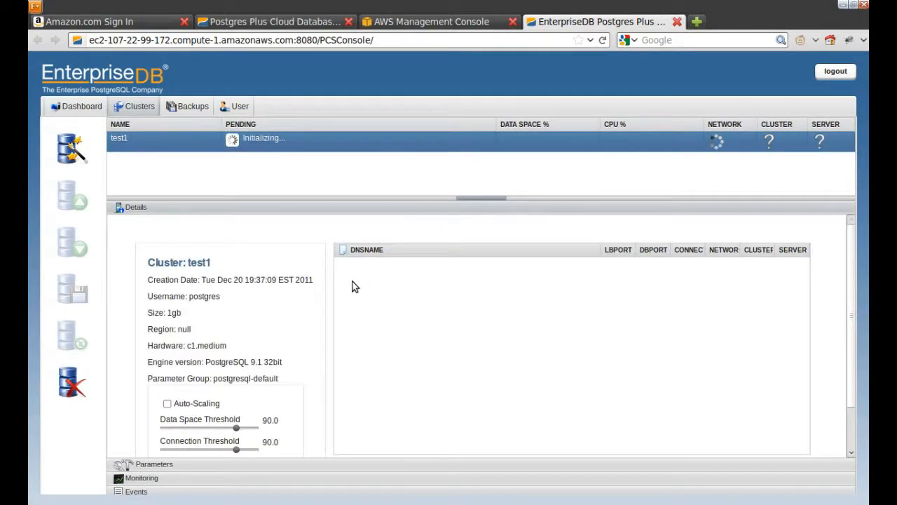
click(248, 493)
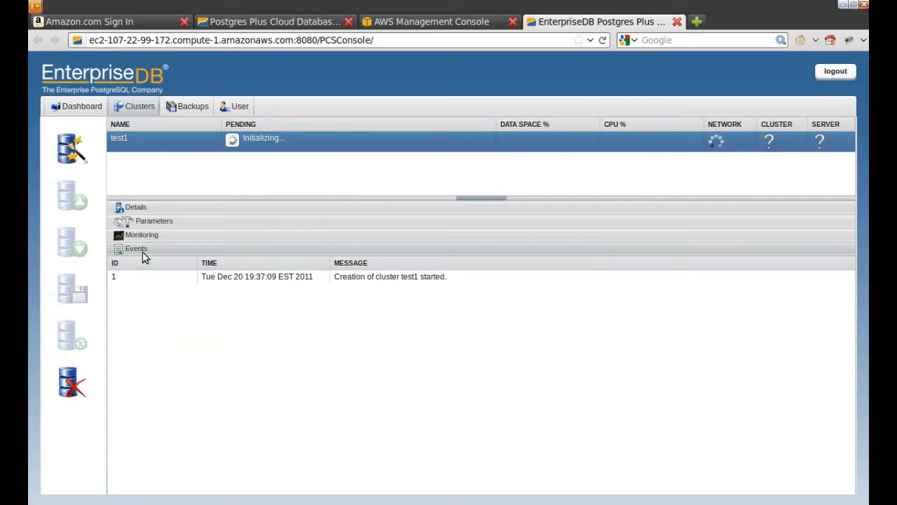
click(158, 208)
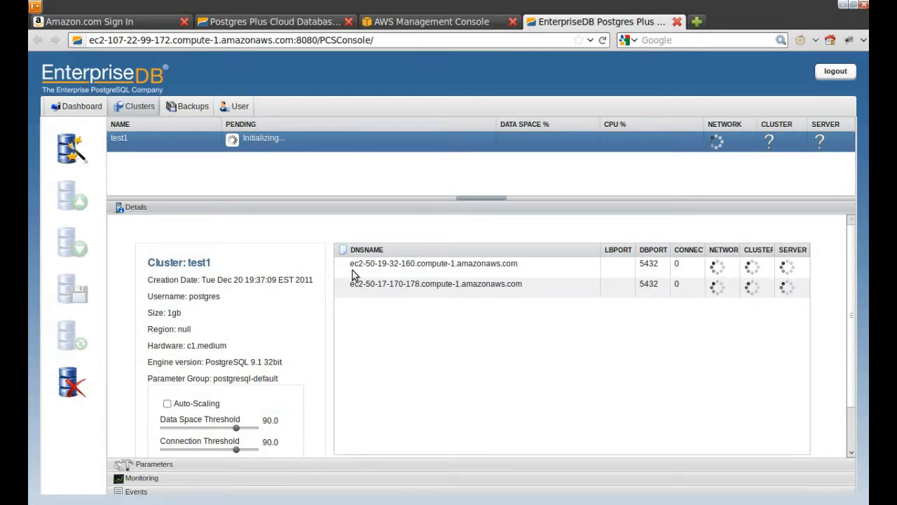
click(254, 492)
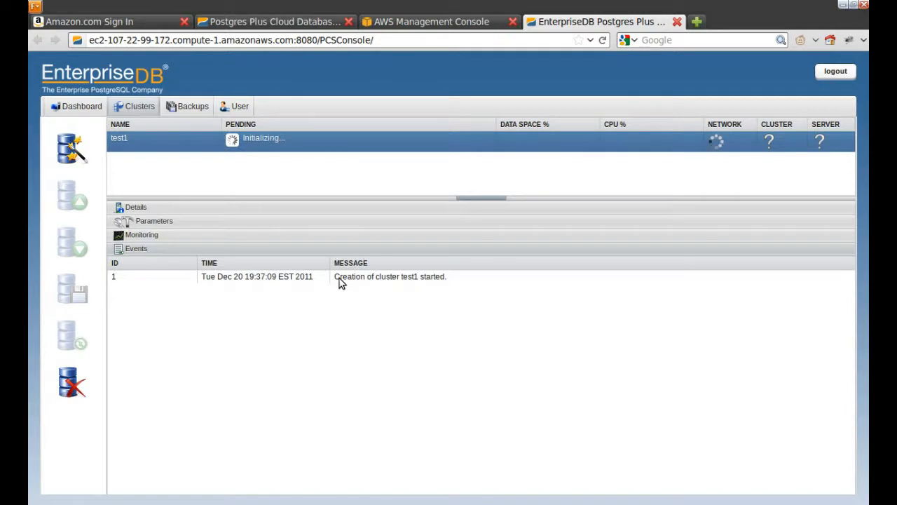
drag(331, 277, 378, 280)
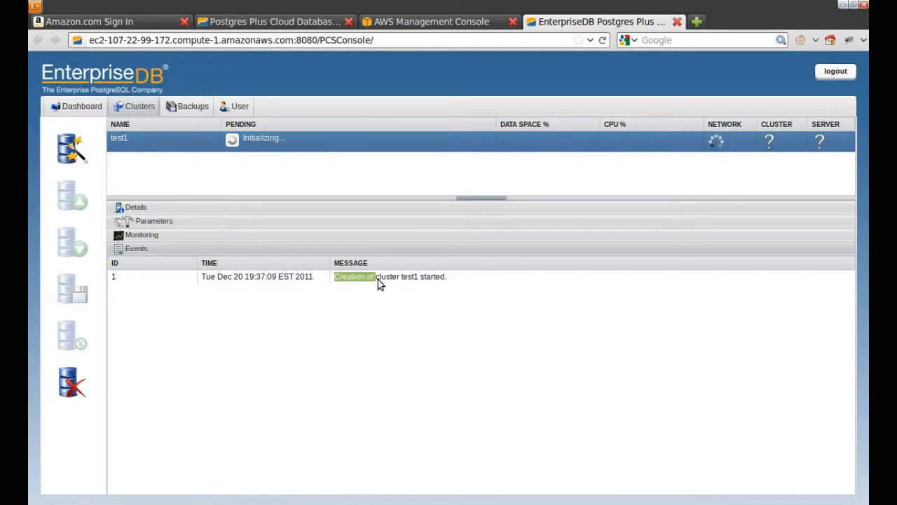
click(450, 281)
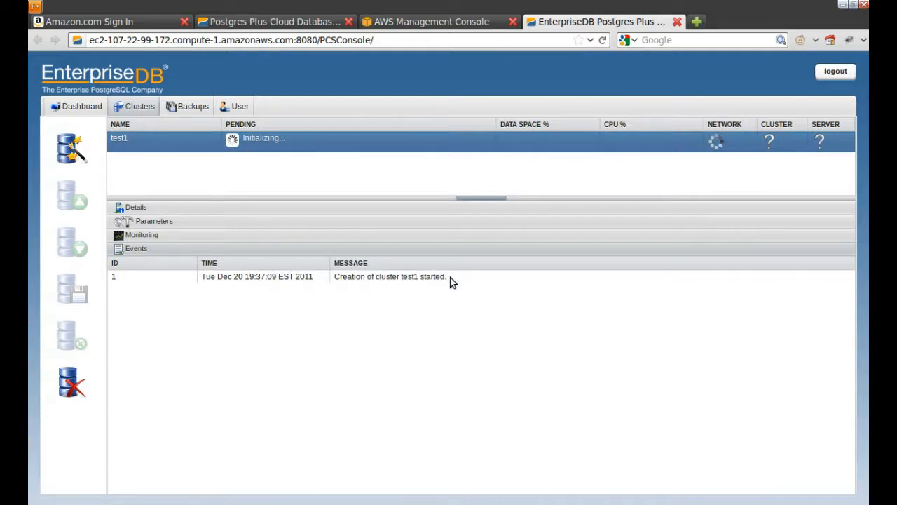
Step: Watch test1 boot by alternating between its node list in Details and the Events log
click(293, 213)
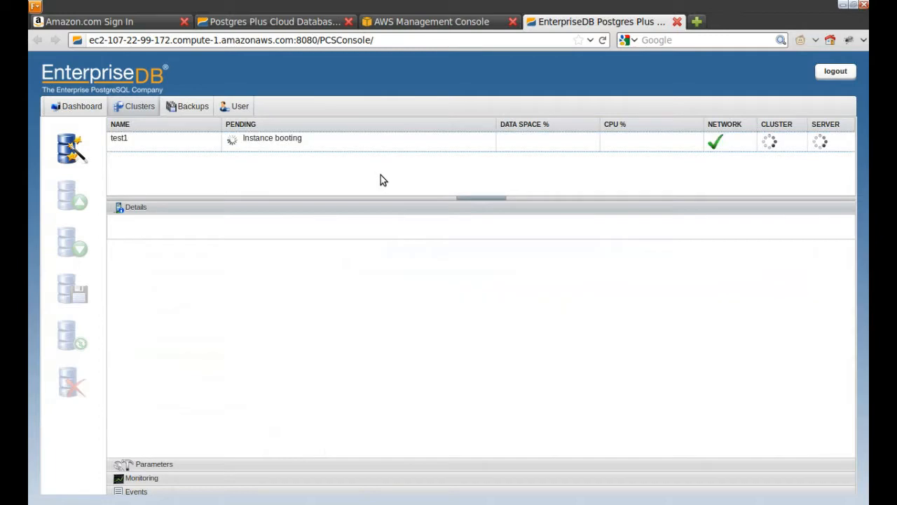
click(187, 146)
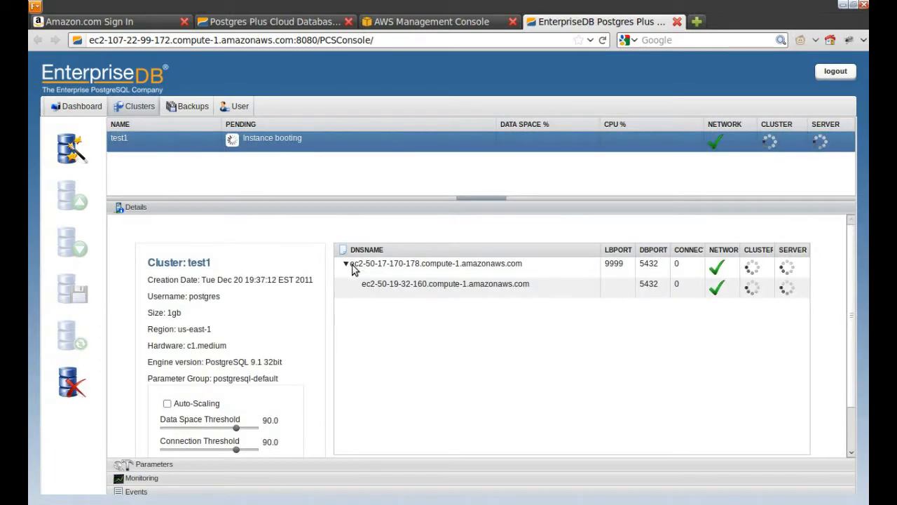
drag(352, 265, 524, 268)
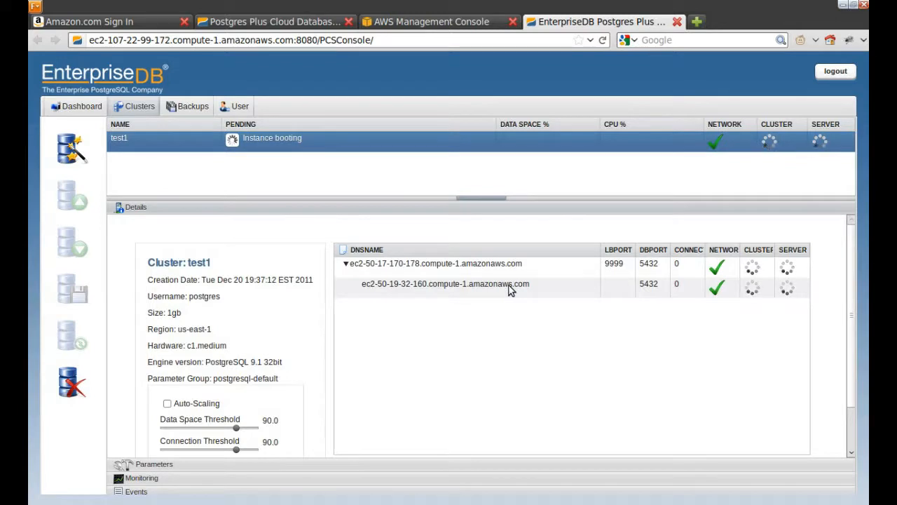
click(191, 492)
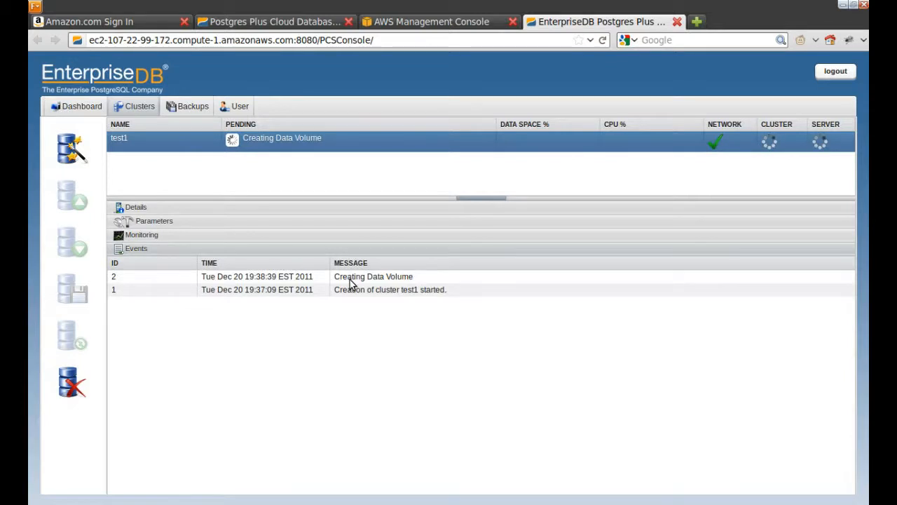
click(309, 212)
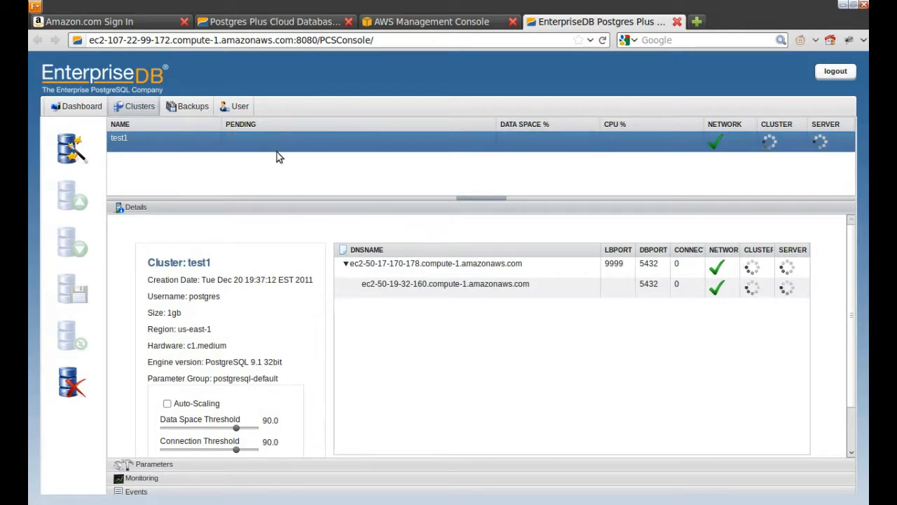
click(263, 492)
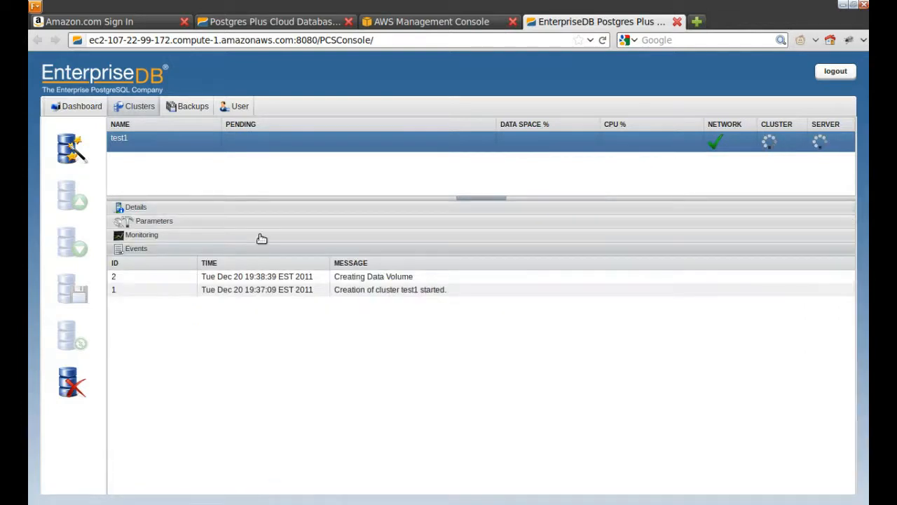
click(265, 209)
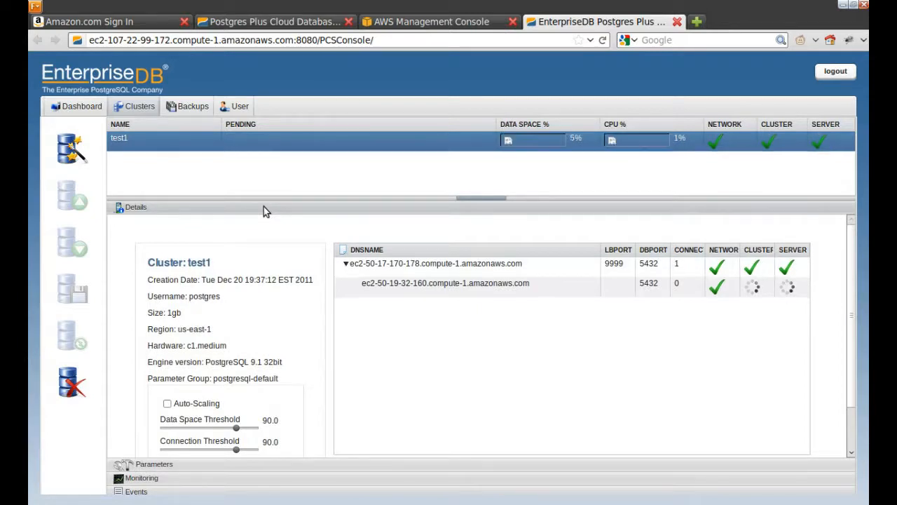
Step: Select the master DNS name ec2-50-17-170-178.compute-1.amazonaws.com and open a terminal
double_click(424, 266)
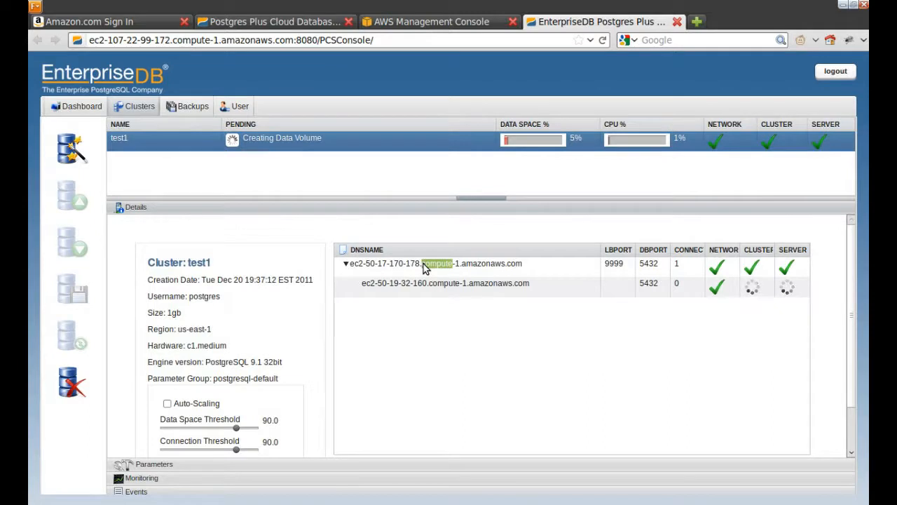
drag(364, 289, 527, 288)
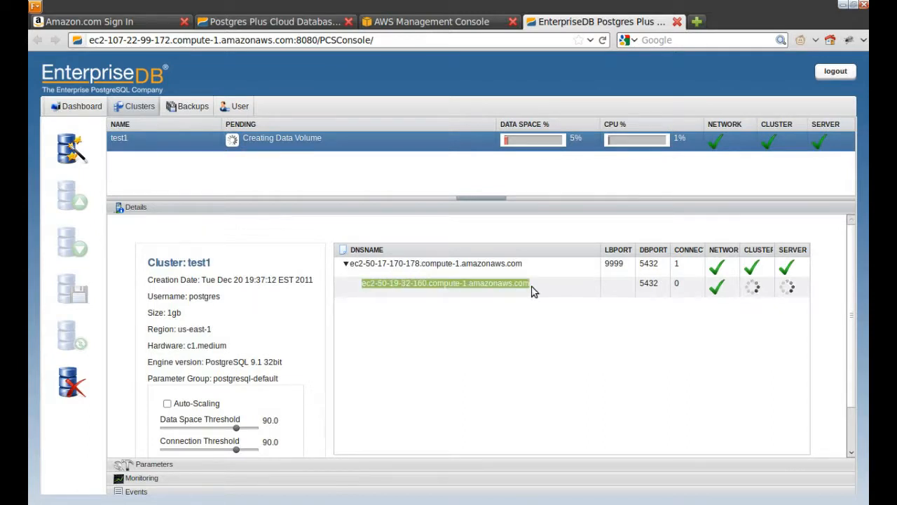
click(533, 291)
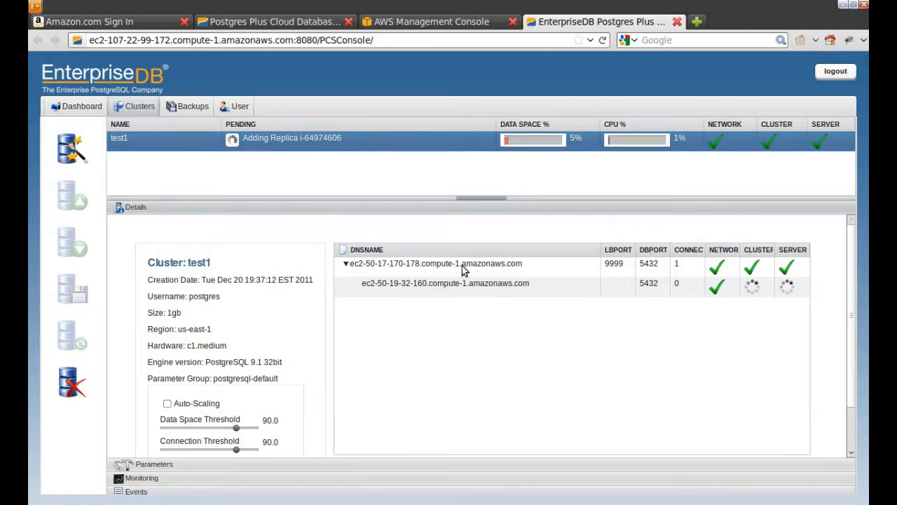
triple_click(463, 271)
key(ctrl+c)
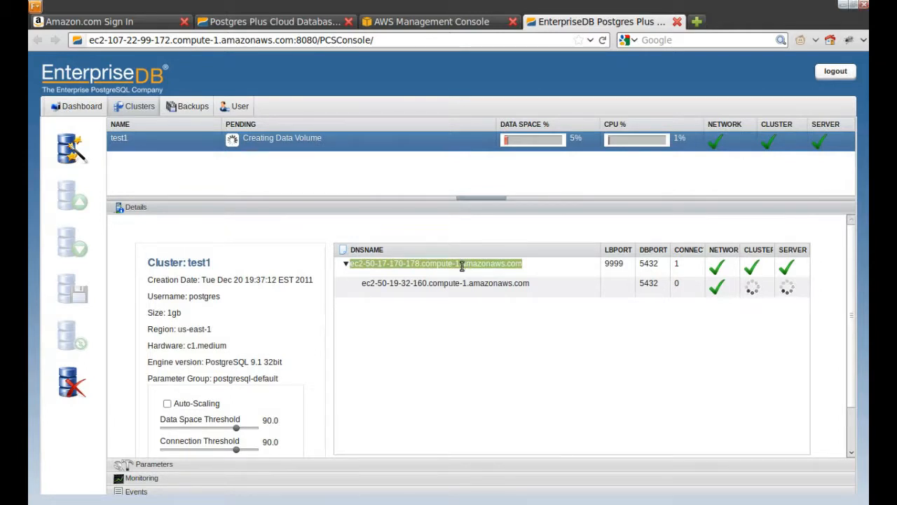
key(ctrl+alt+t)
Step: From the POSTGRES directory, connect psql to the master's hostname on port 5432 as user postgres, database postgres
text(cd POSTGRES)
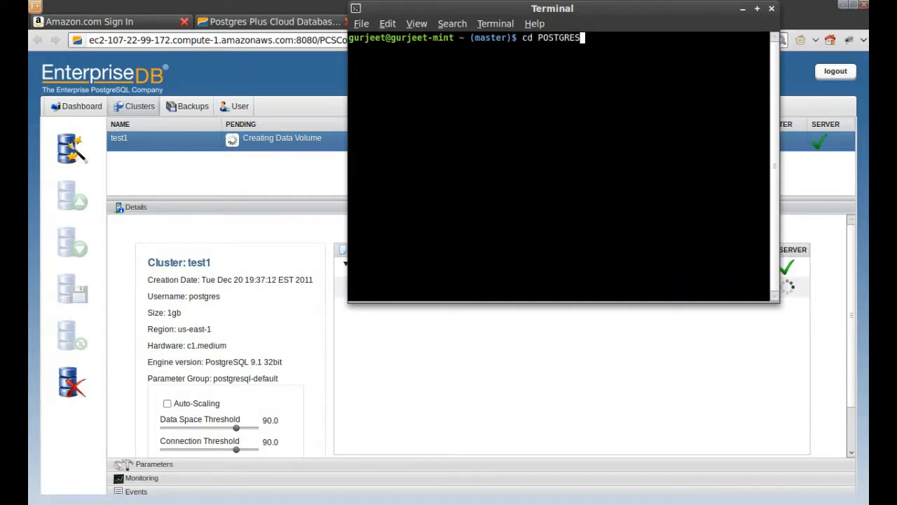
key(Return)
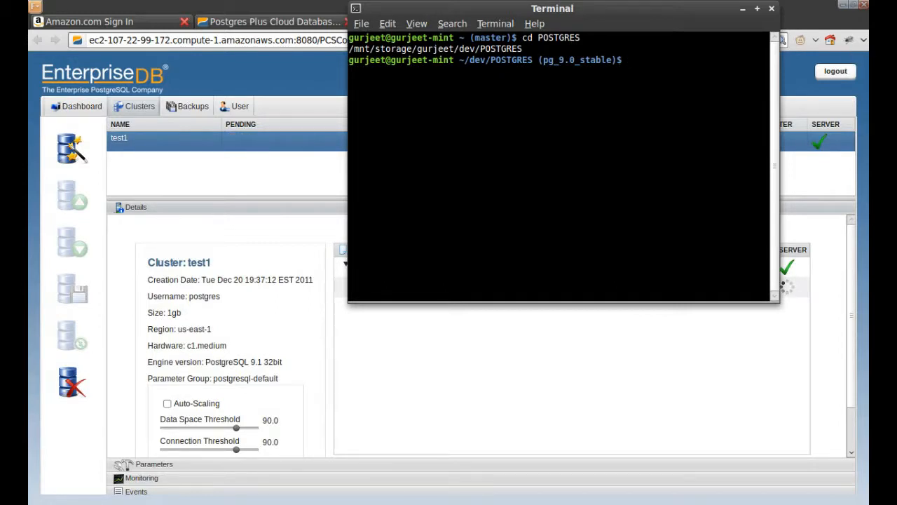
text(psql -h)
key(ctrl+shift+v)
text(-p )
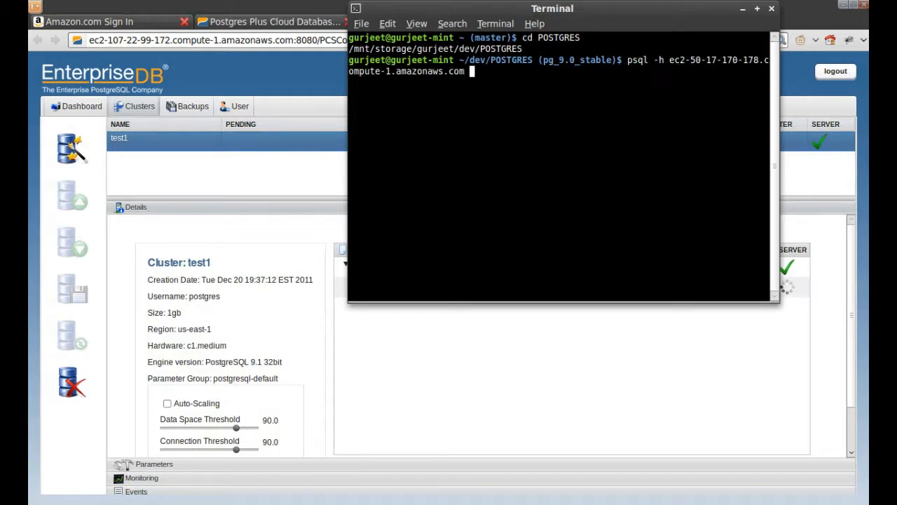
text(5432 -U postgres -d postgres)
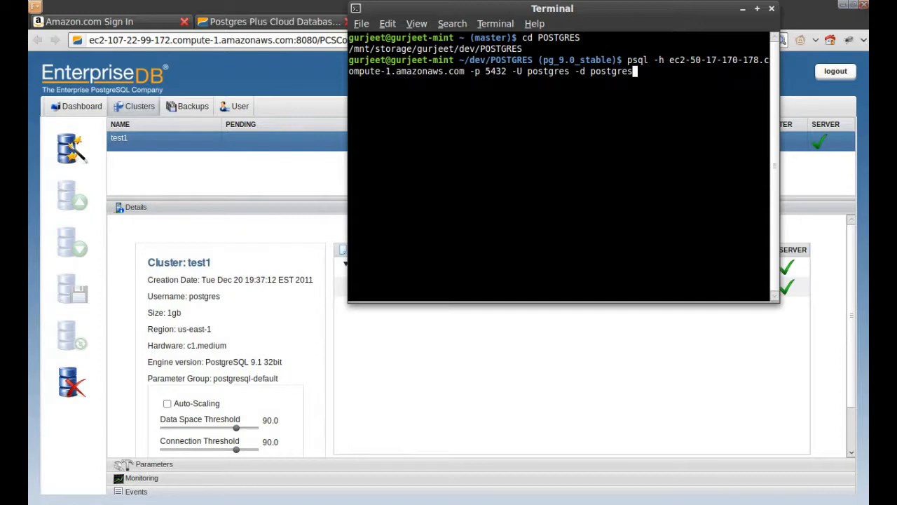
key(Return)
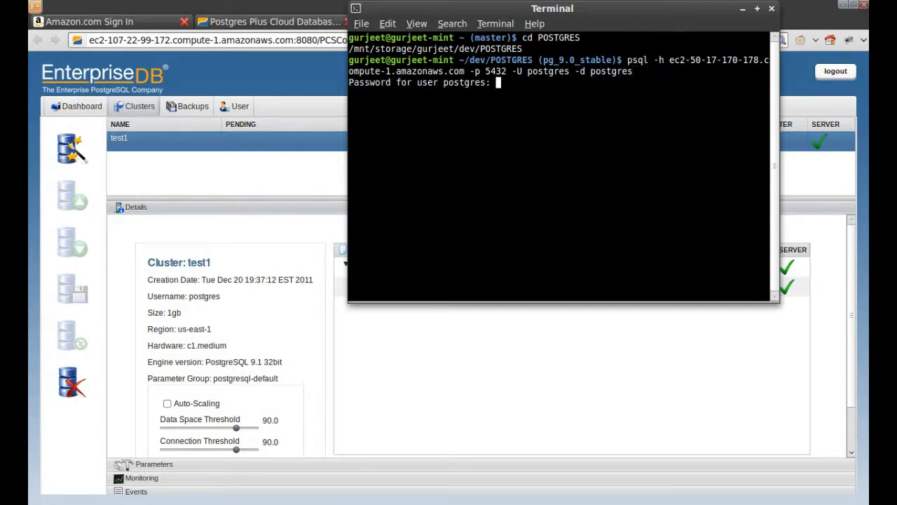
key(Return)
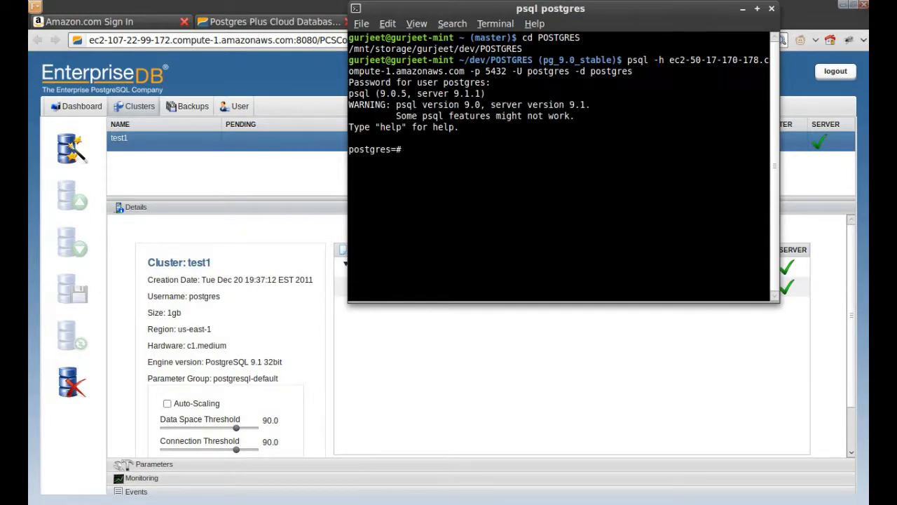
Step: Run \d to confirm the master has no relations, then quit psql with \q
key(Return)
key(Return)
key(Return)
text(\d)
key(Return)
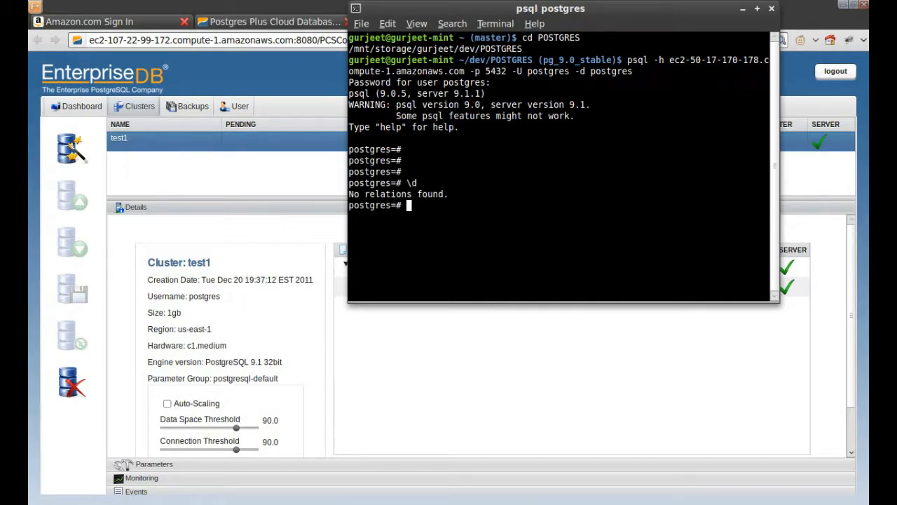
text(\q)
key(Return)
Step: Rerun the psql command with the replica's hostname from the console and log in
click(444, 372)
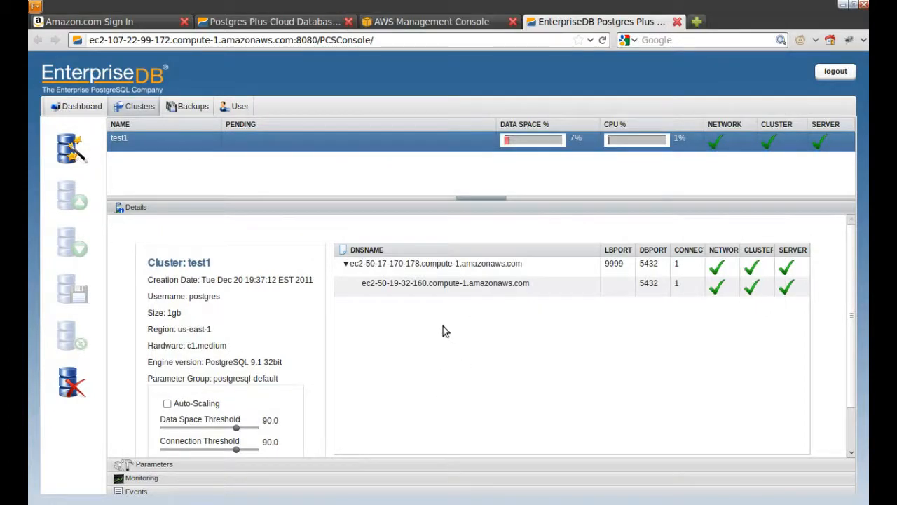
drag(360, 283, 530, 284)
key(ctrl+c)
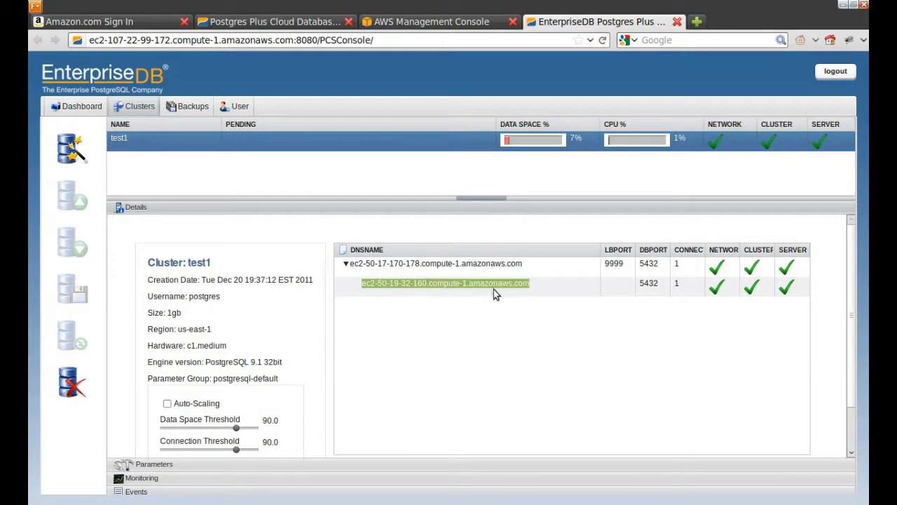
key(alt+Tab)
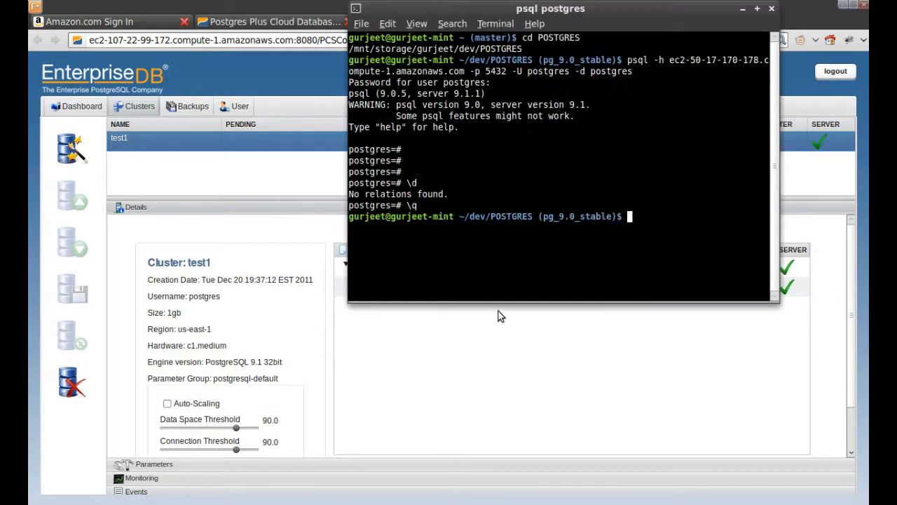
key(Up)
key(Left)
key(Left)
key(Left)
key(Left)
key(Left)
key(Left)
key(Left)
key(Left)
key(Left)
key(Left)
key(Left)
key(Left)
key(Left)
key(Left)
key(Left)
key(Left)
key(Left)
key(Left)
key(Left)
key(Left)
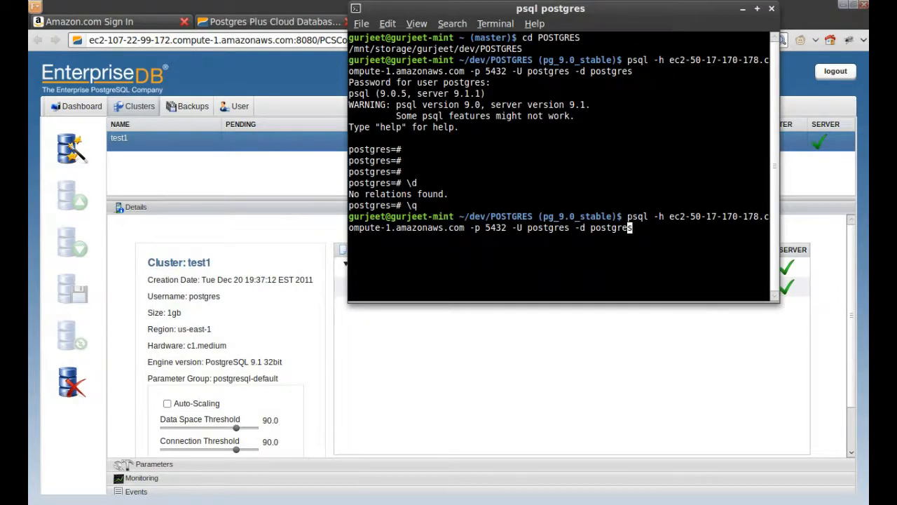
key(Left)
key(Left)
key(Left)
key(Left)
key(Left)
key(BackSpace)
key(BackSpace)
key(BackSpace)
key(BackSpace)
key(BackSpace)
key(BackSpace)
key(BackSpace)
key(BackSpace)
key(BackSpace)
key(BackSpace)
key(BackSpace)
key(BackSpace)
key(BackSpace)
key(BackSpace)
key(BackSpace)
key(BackSpace)
key(BackSpace)
key(BackSpace)
key(BackSpace)
key(BackSpace)
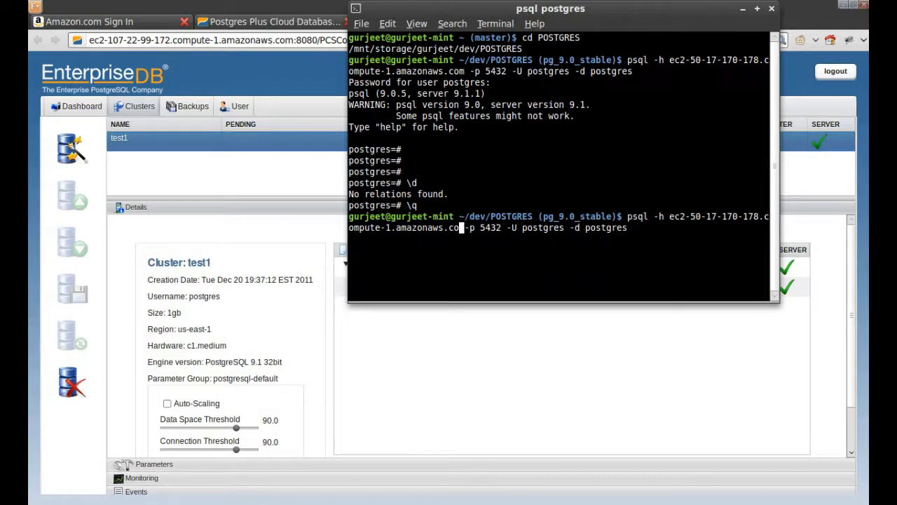
key(BackSpace)
key(BackSpace)
key(BackSpace)
key(BackSpace)
key(BackSpace)
key(BackSpace)
key(BackSpace)
key(BackSpace)
key(BackSpace)
key(BackSpace)
key(BackSpace)
key(BackSpace)
key(BackSpace)
key(BackSpace)
key(BackSpace)
key(BackSpace)
key(BackSpace)
key(BackSpace)
key(BackSpace)
key(BackSpace)
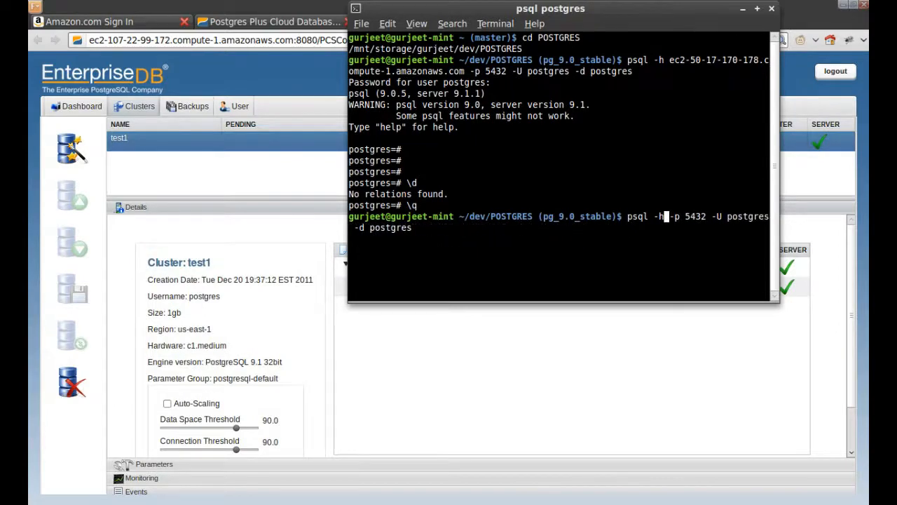
key(ctrl+shift+v)
key(Return)
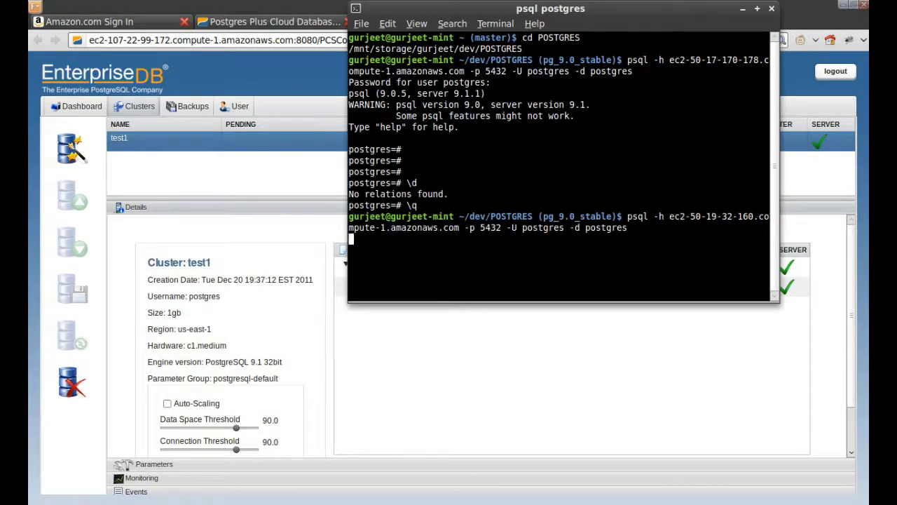
key(Return)
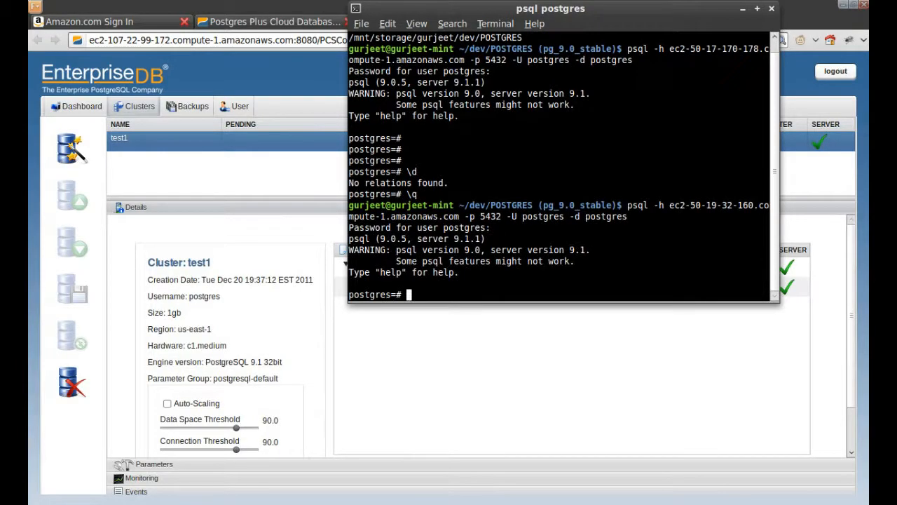
Step: Run show hot_standby; to confirm it reports on, then exit psql
text(show)
text(hot _standby;)
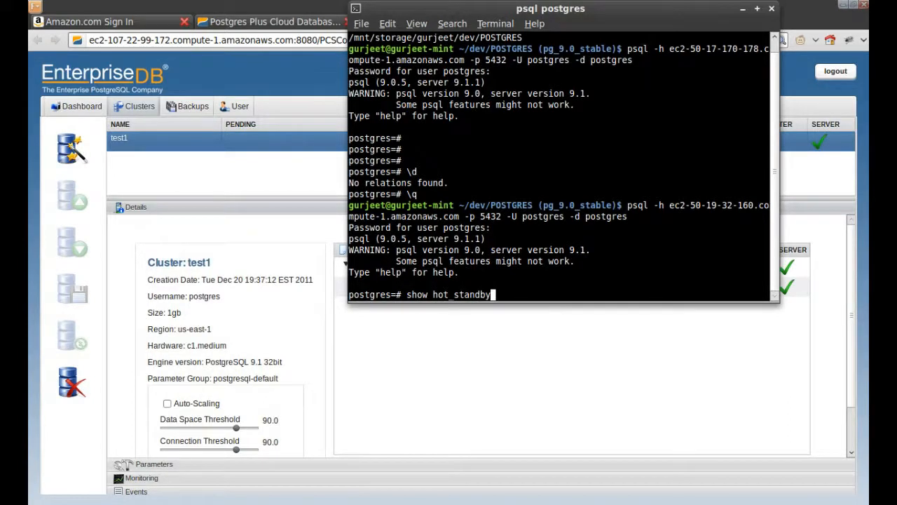
key(Return)
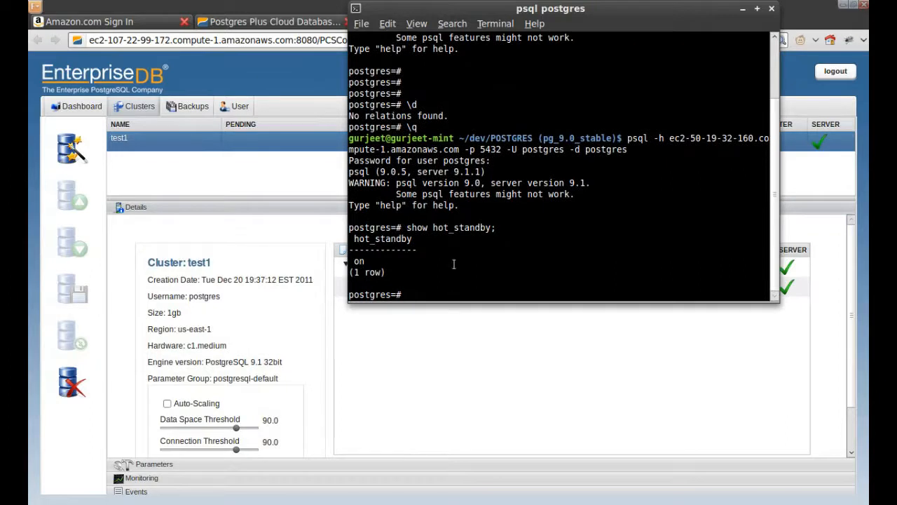
triple_click(375, 261)
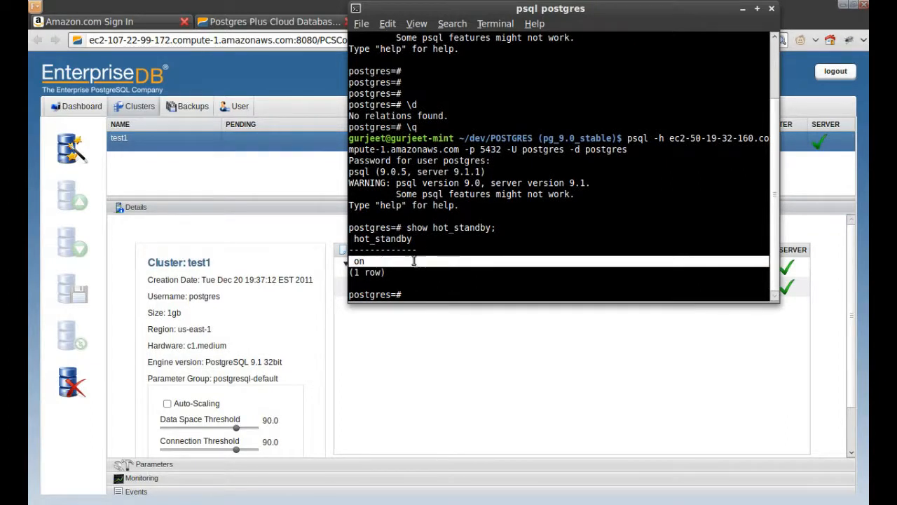
triple_click(371, 261)
click(368, 260)
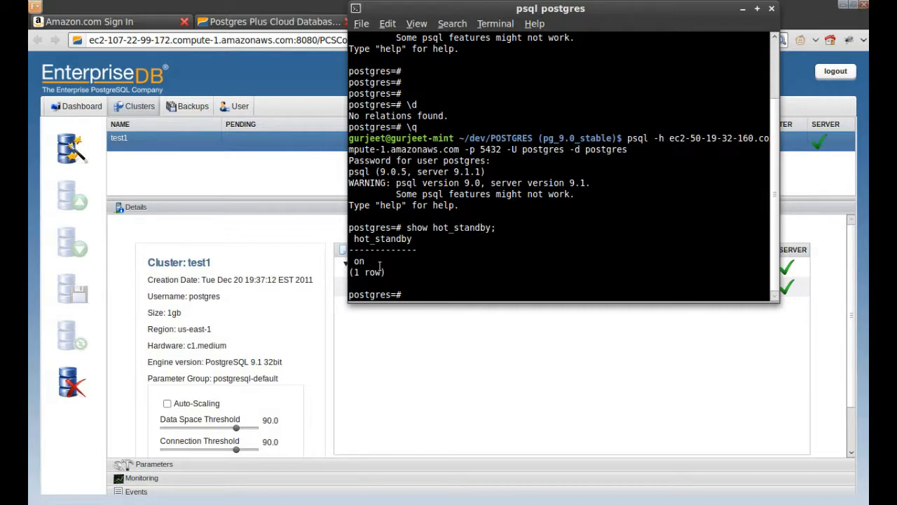
text(\q)
key(Return)
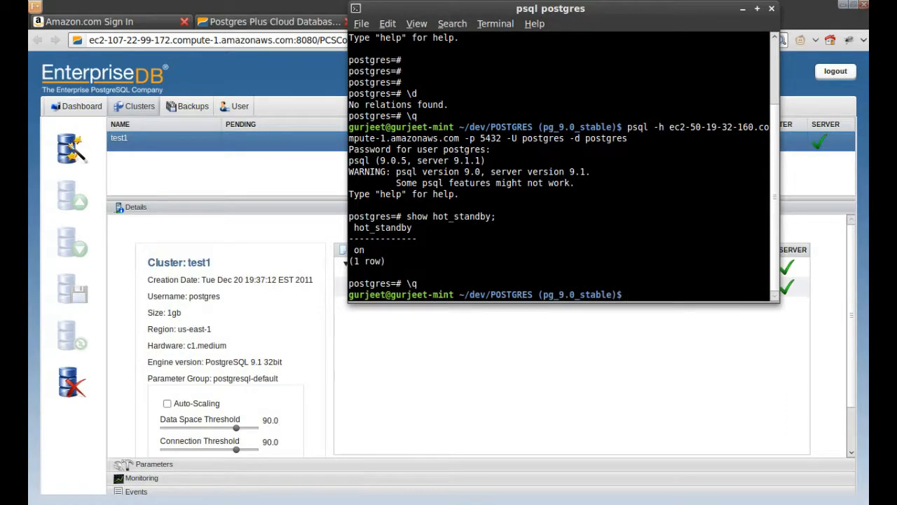
click(452, 367)
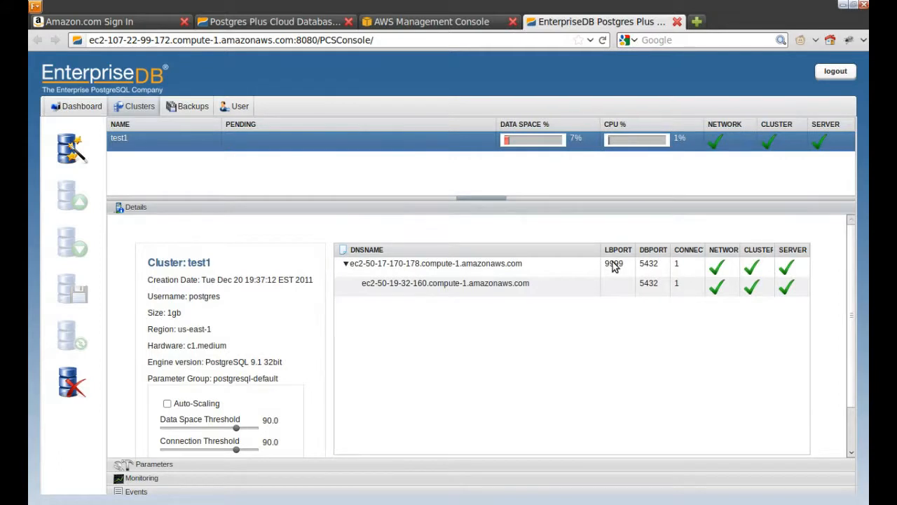
Step: Note load balancer port 9999 and start a psql -h command with the master's hostname
drag(604, 264, 629, 270)
key(alt+Tab)
key(Up)
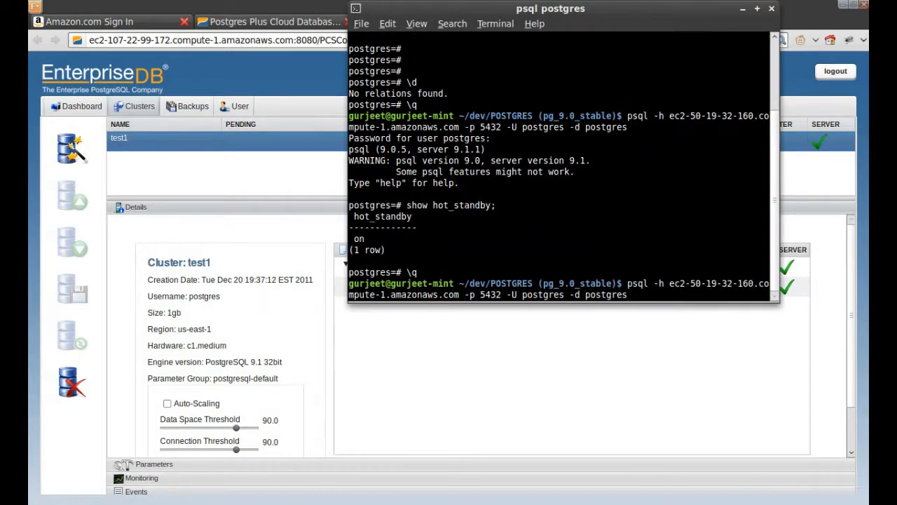
key(ctrl+Left)
key(ctrl+Left)
key(ctrl+Left)
key(ctrl+Left)
key(Up)
key(Down)
key(Down)
text(psql)
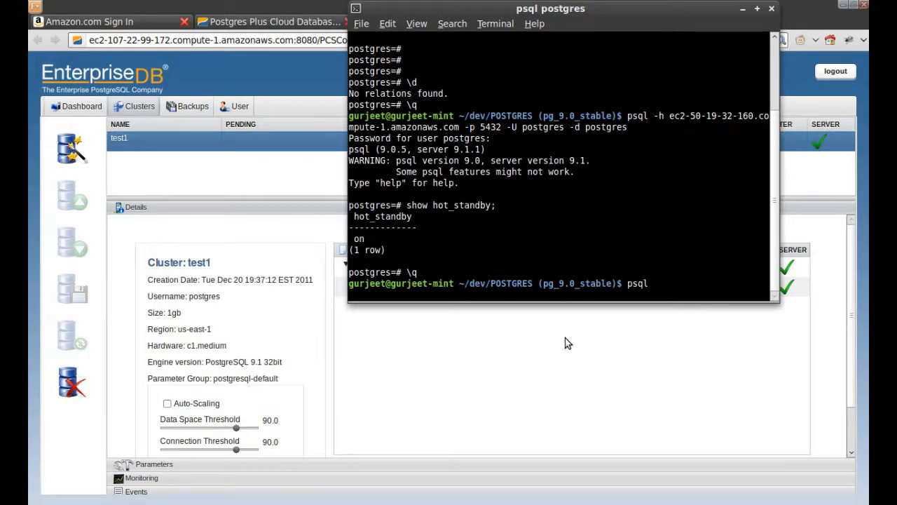
text(-h)
key(alt+Tab)
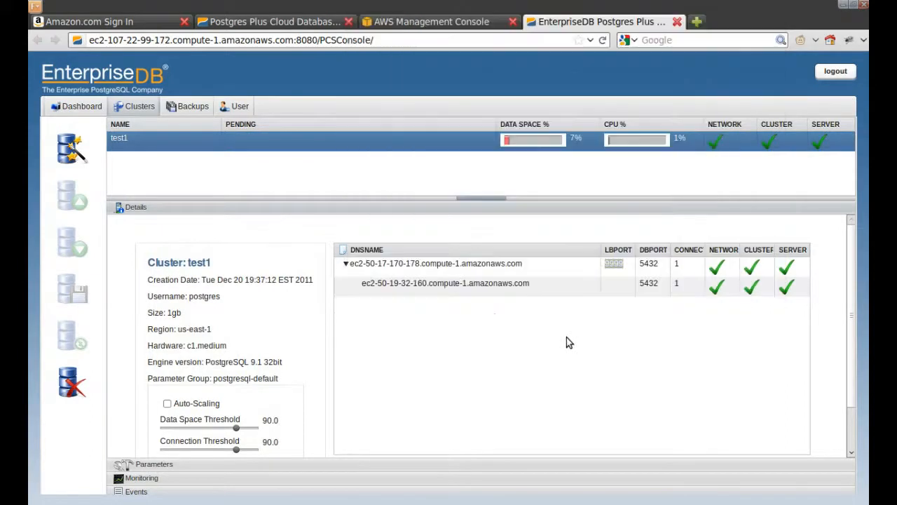
triple_click(466, 263)
key(ctrl+c)
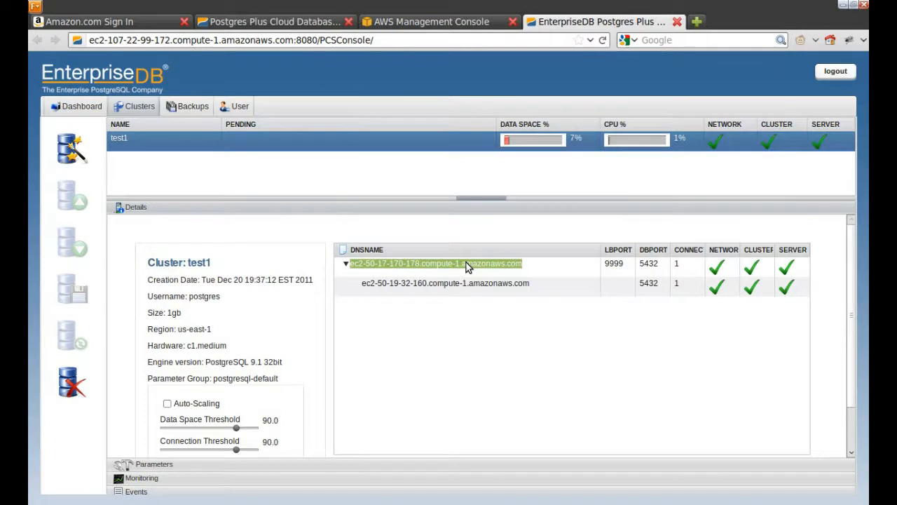
key(alt+Tab)
middle_click(466, 263)
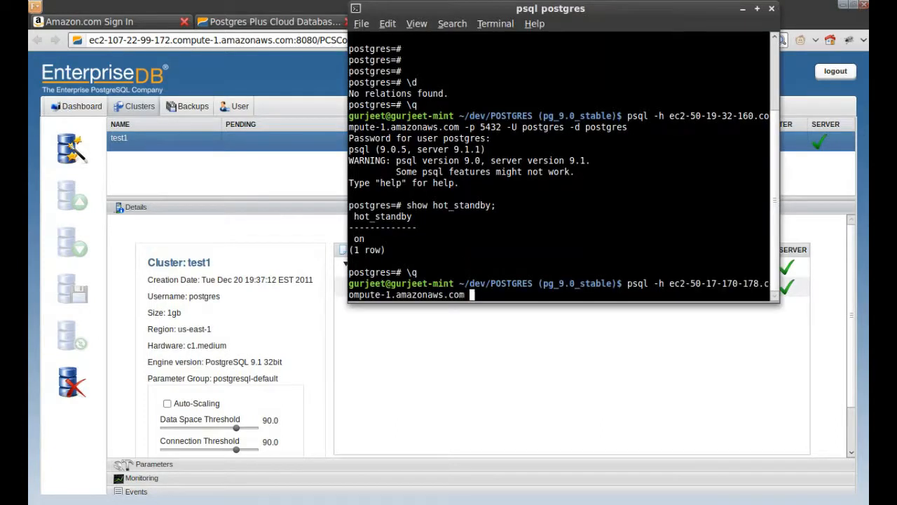
Step: Connect on port 9999 as user postgres, database postgres, log in, then quit psql
text(-p 999 9 -U pos)
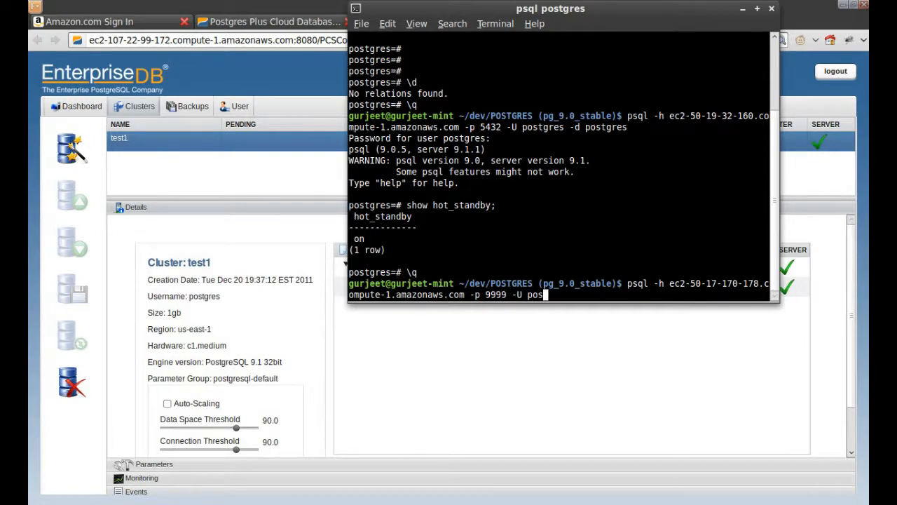
text(tgres -d postgres)
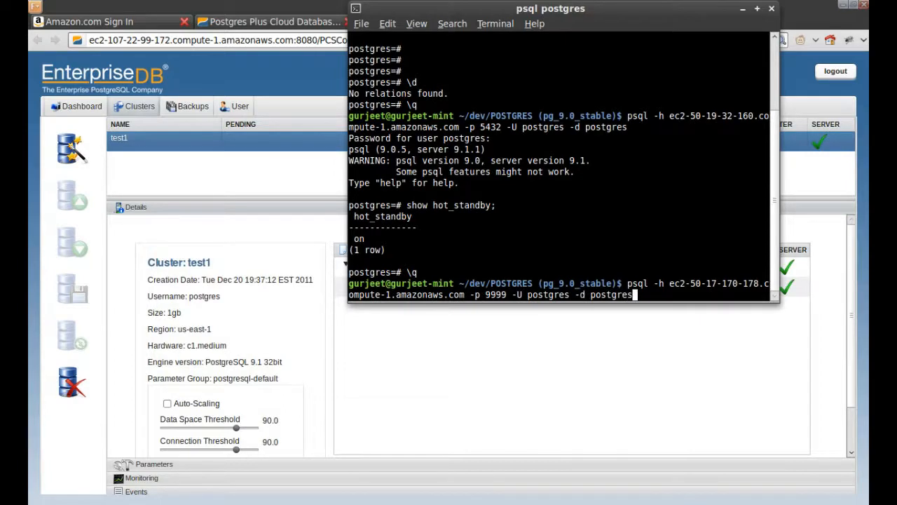
key(Return)
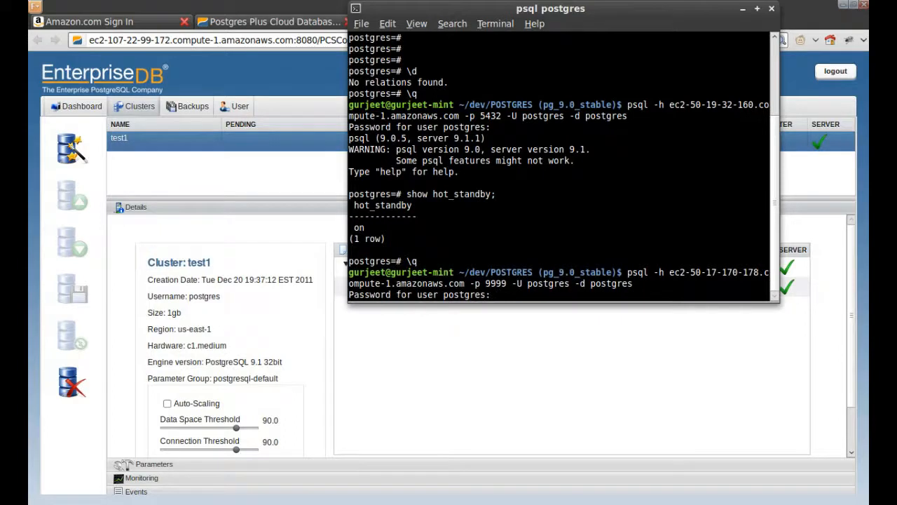
key(Return)
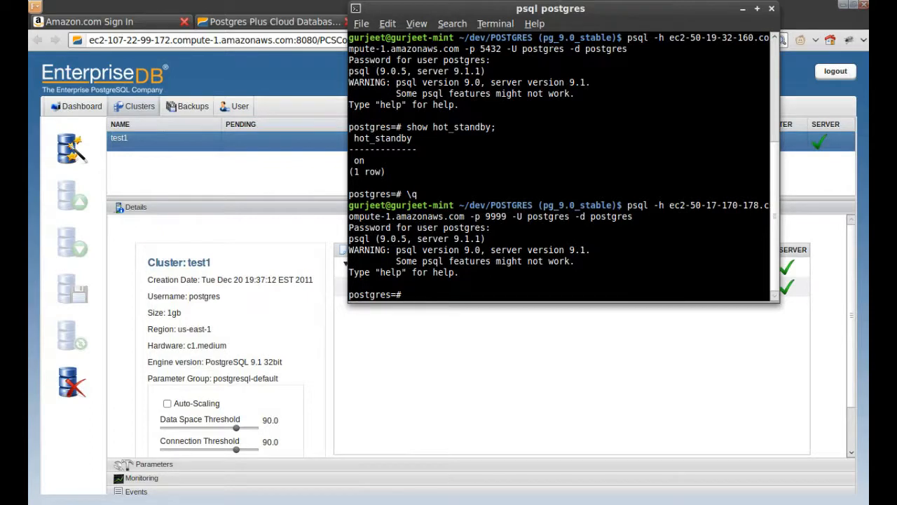
text(\q)
key(Return)
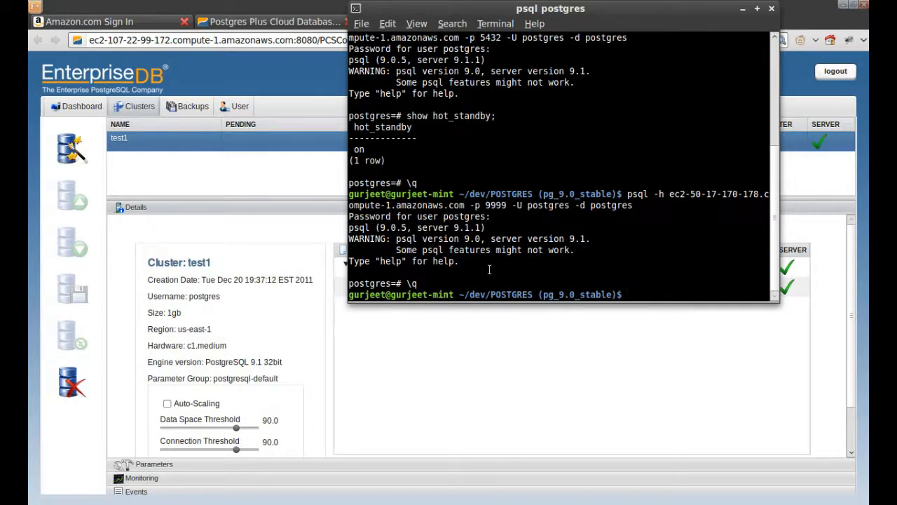
Step: Terminate the test1 cluster from the left toolbar and confirm it in the dialog
click(166, 146)
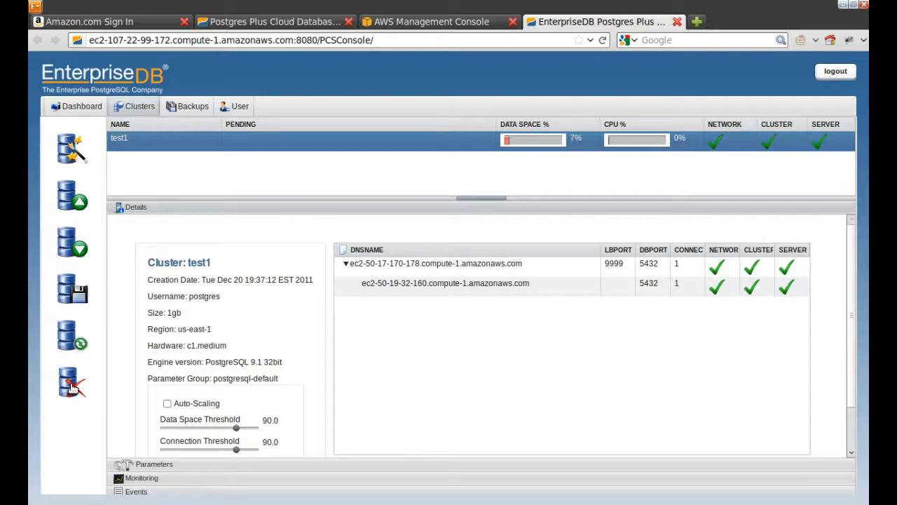
click(72, 387)
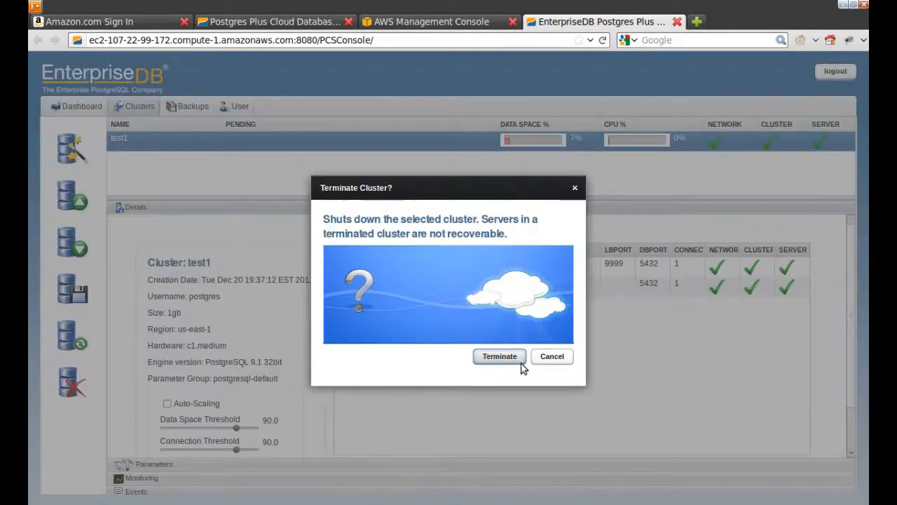
click(499, 356)
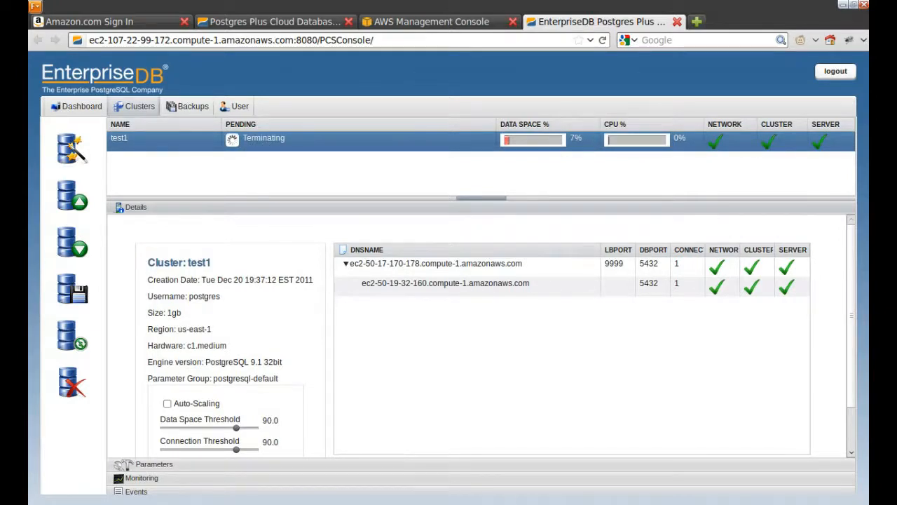
right_click(578, 504)
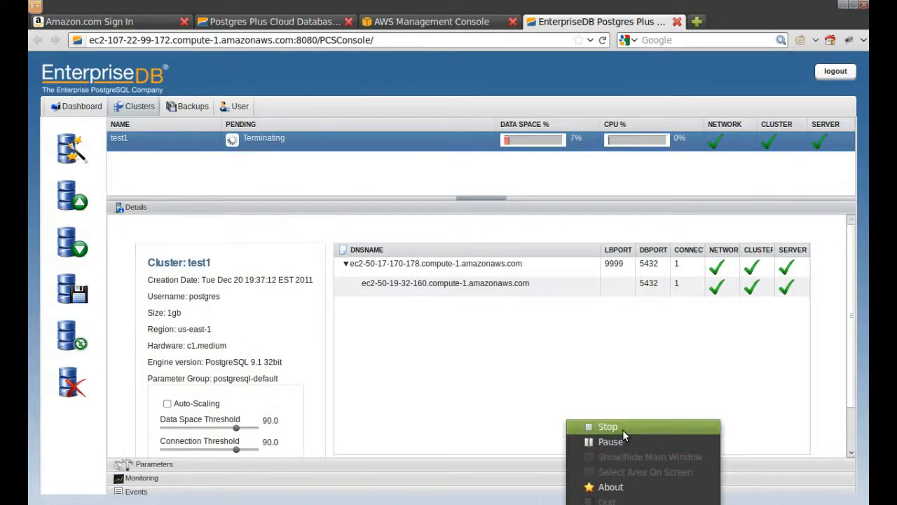